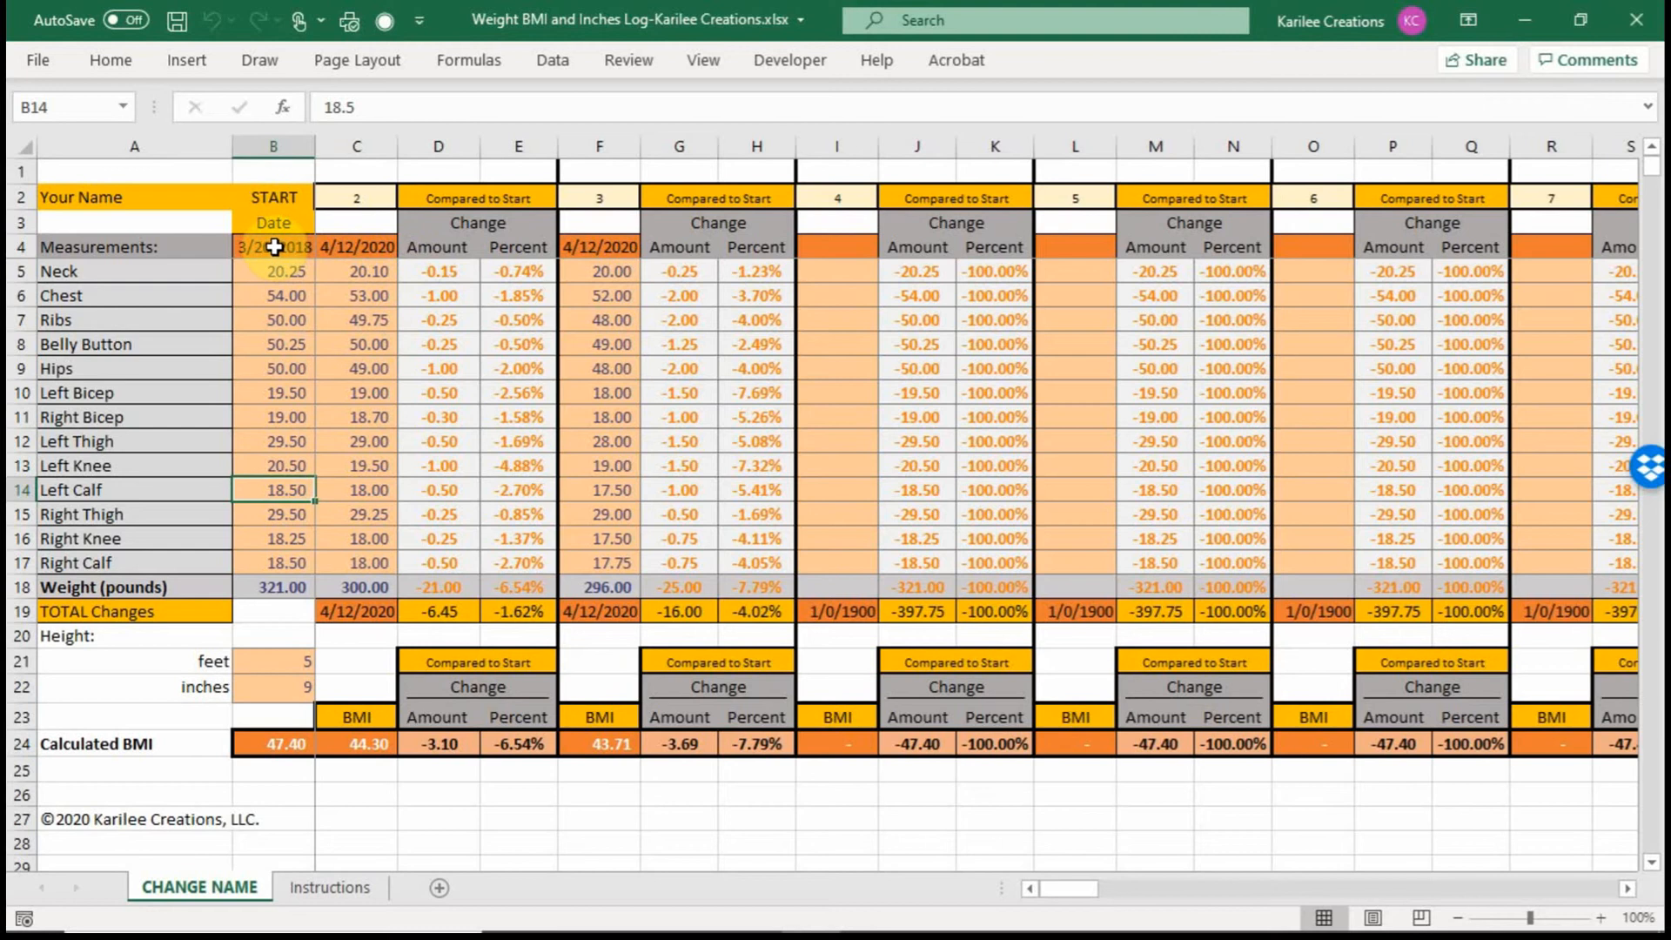
Step: Replace the name placeholder in cell A2 with the person's first name
click(142, 197)
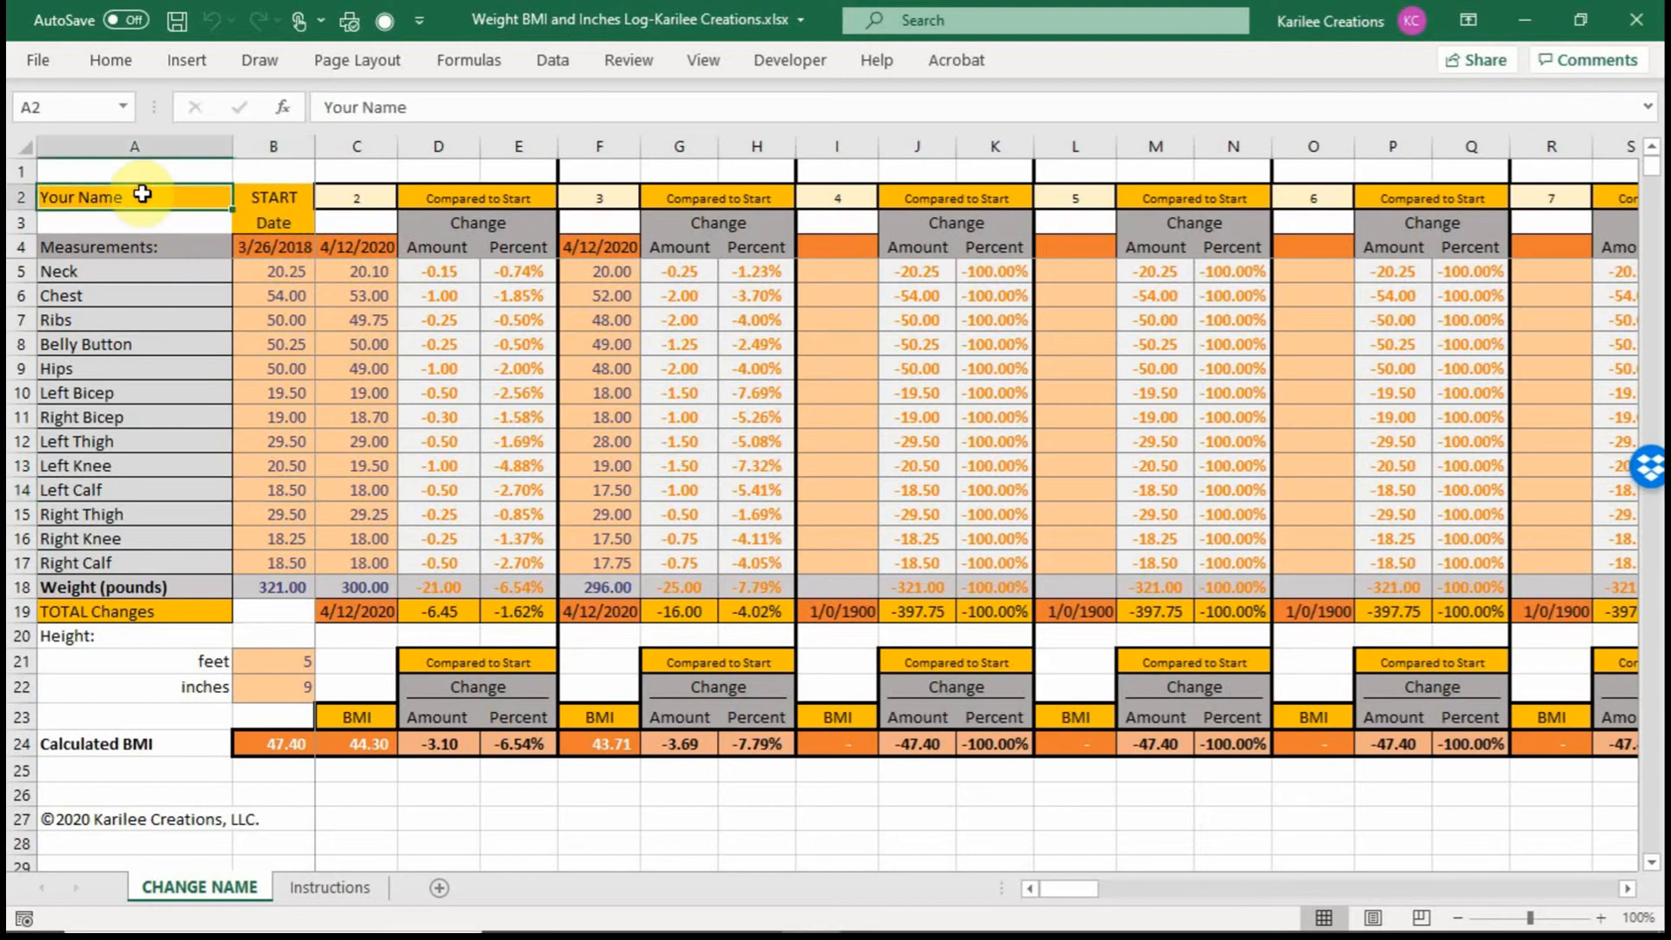
text(Kari)
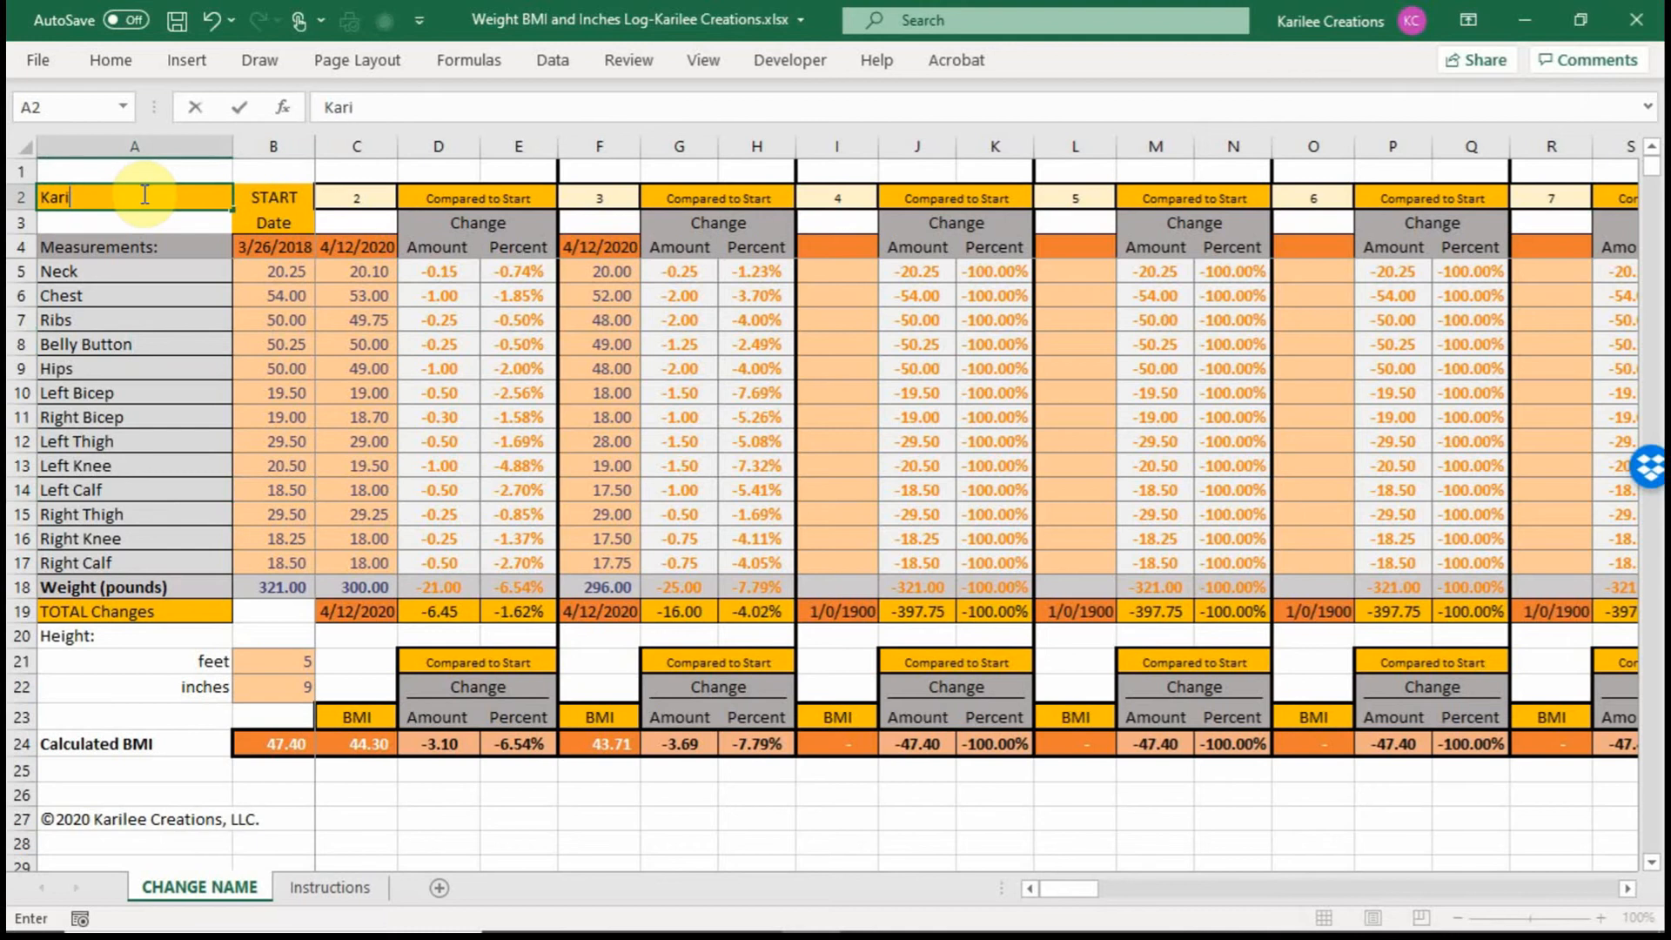
key(Return)
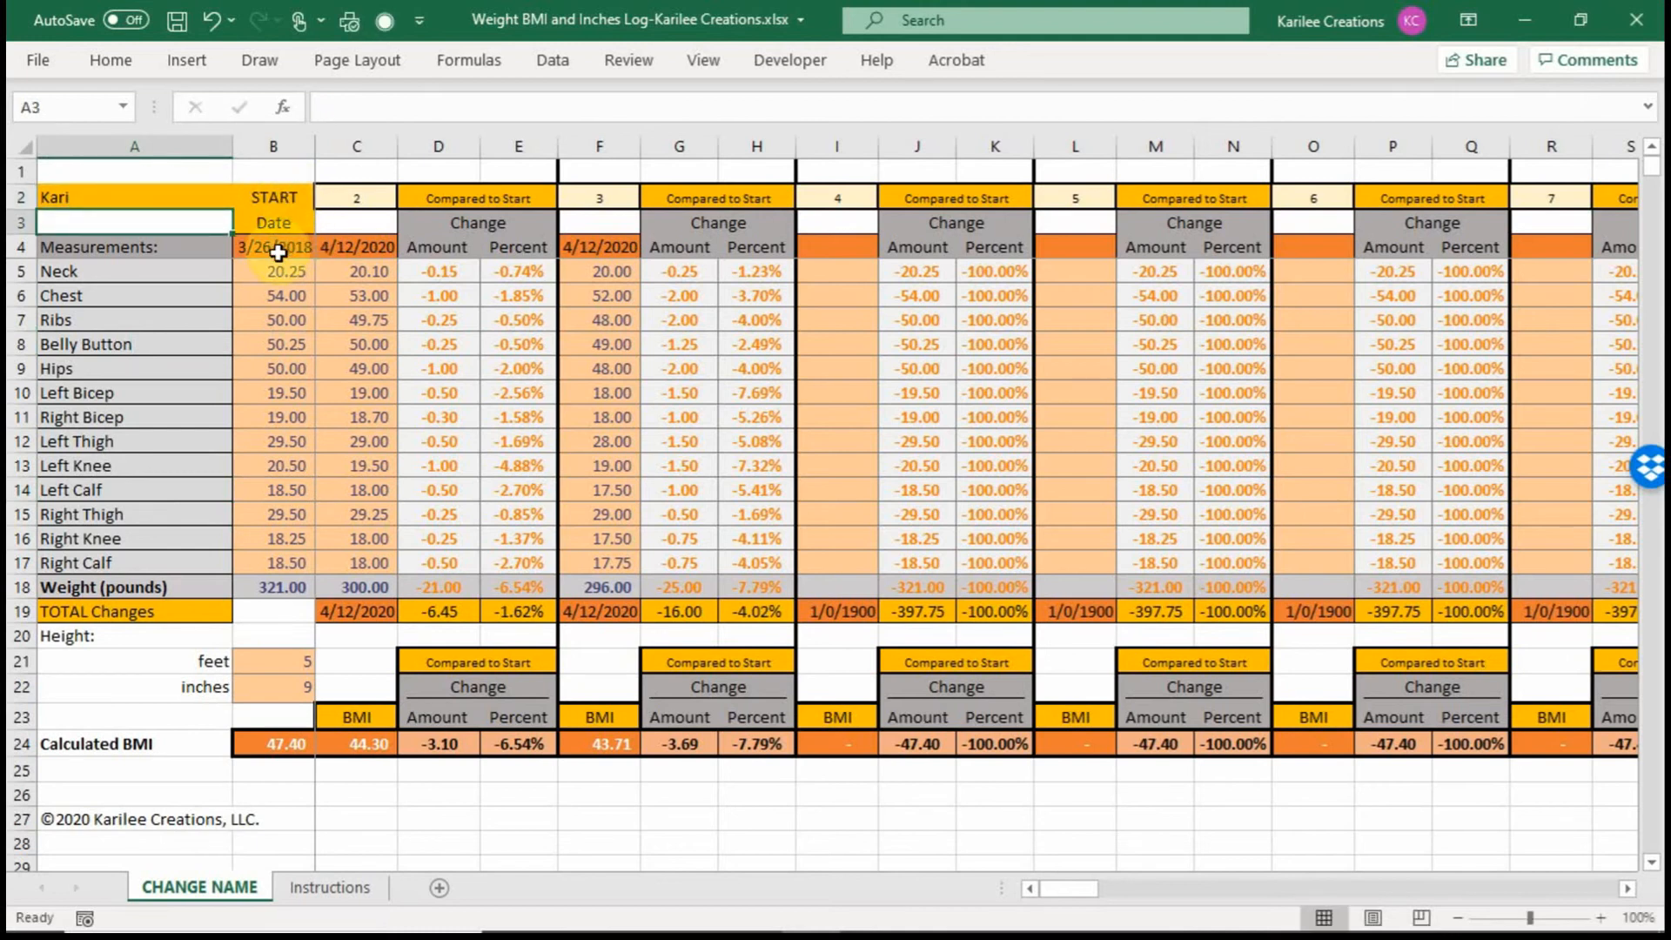
Step: Clear the sample dates, measurements and weights from entries 2 and 3, cells C4:C18 and F4:F18
drag(354, 248, 372, 586)
key(Delete)
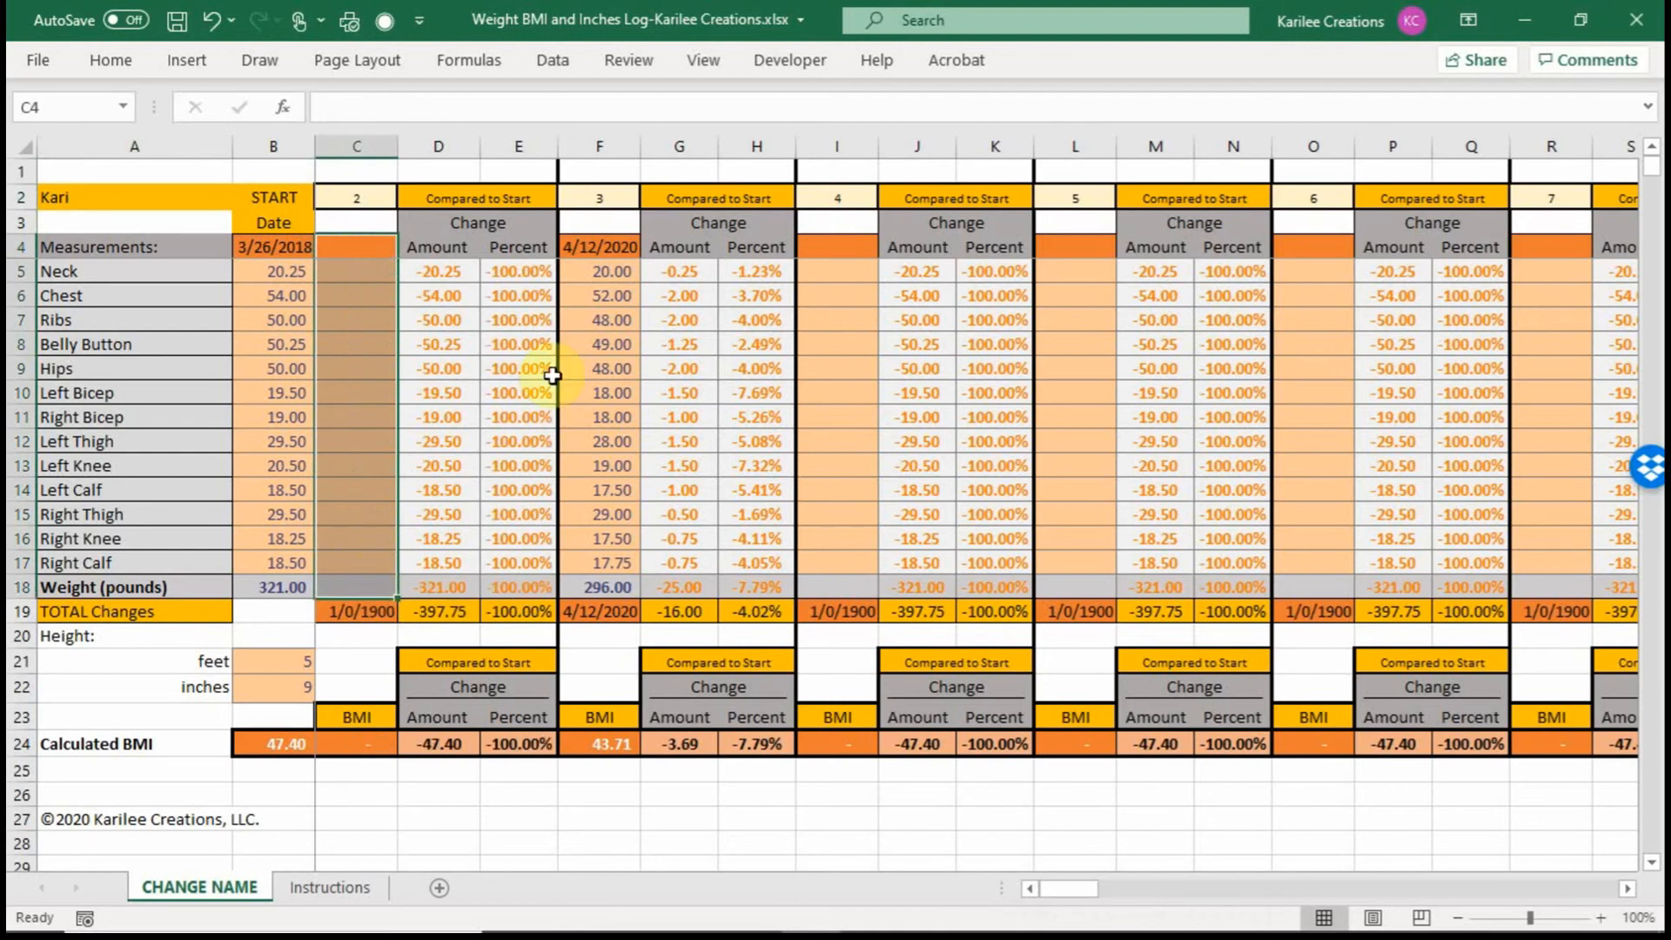
drag(609, 248, 601, 590)
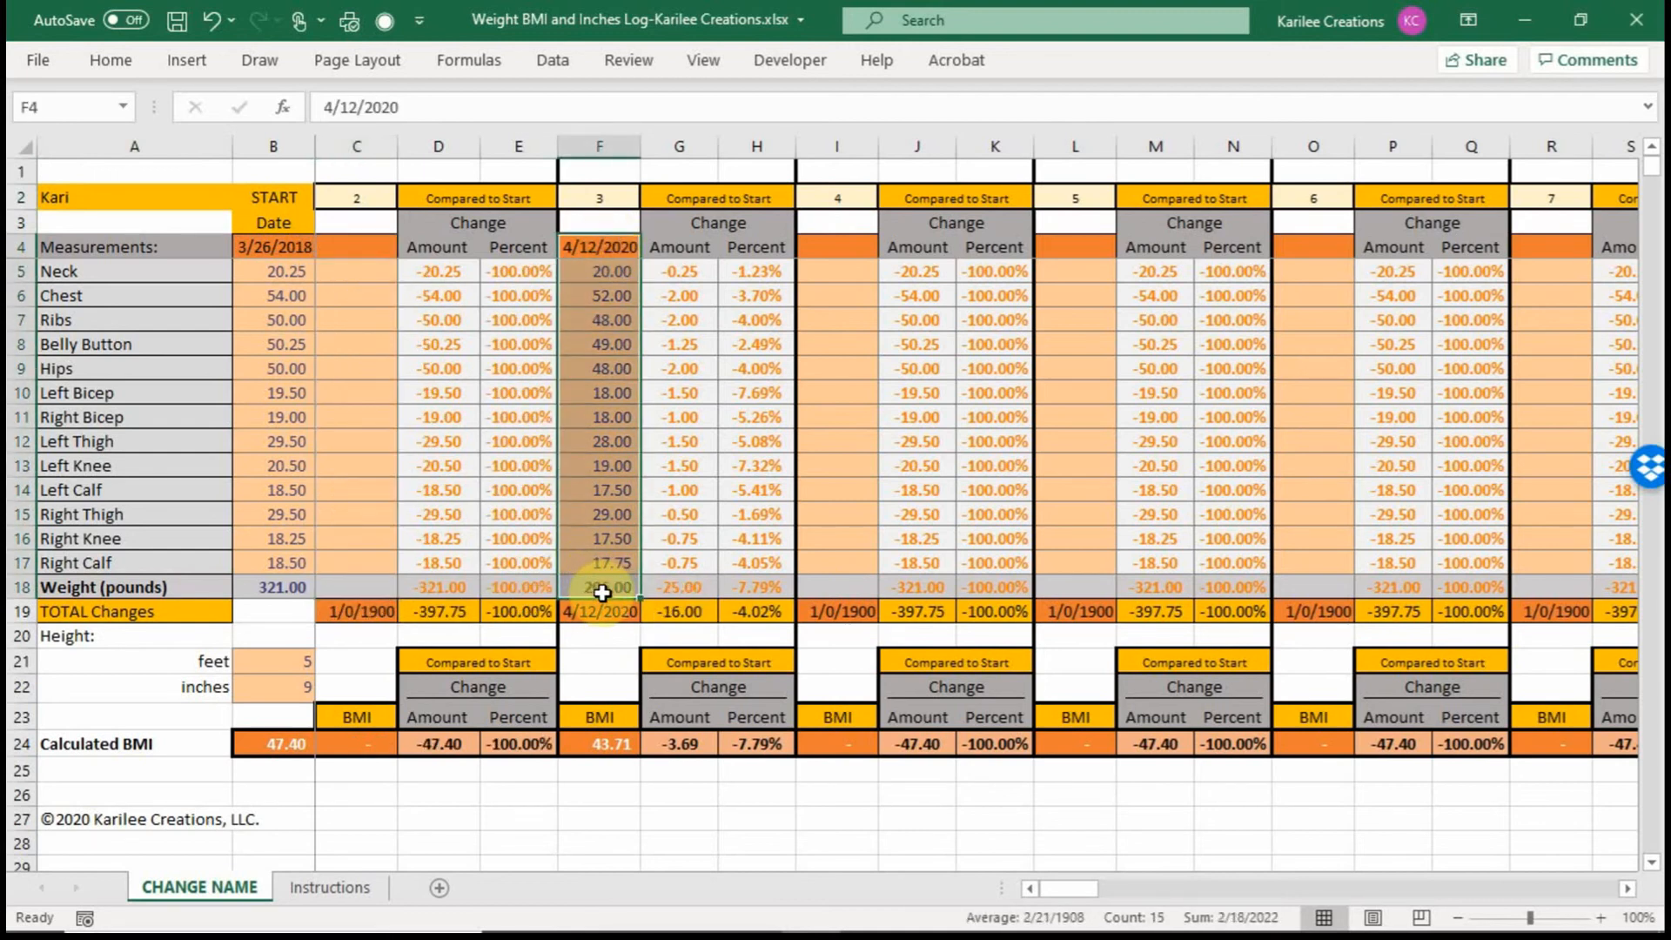
key(Delete)
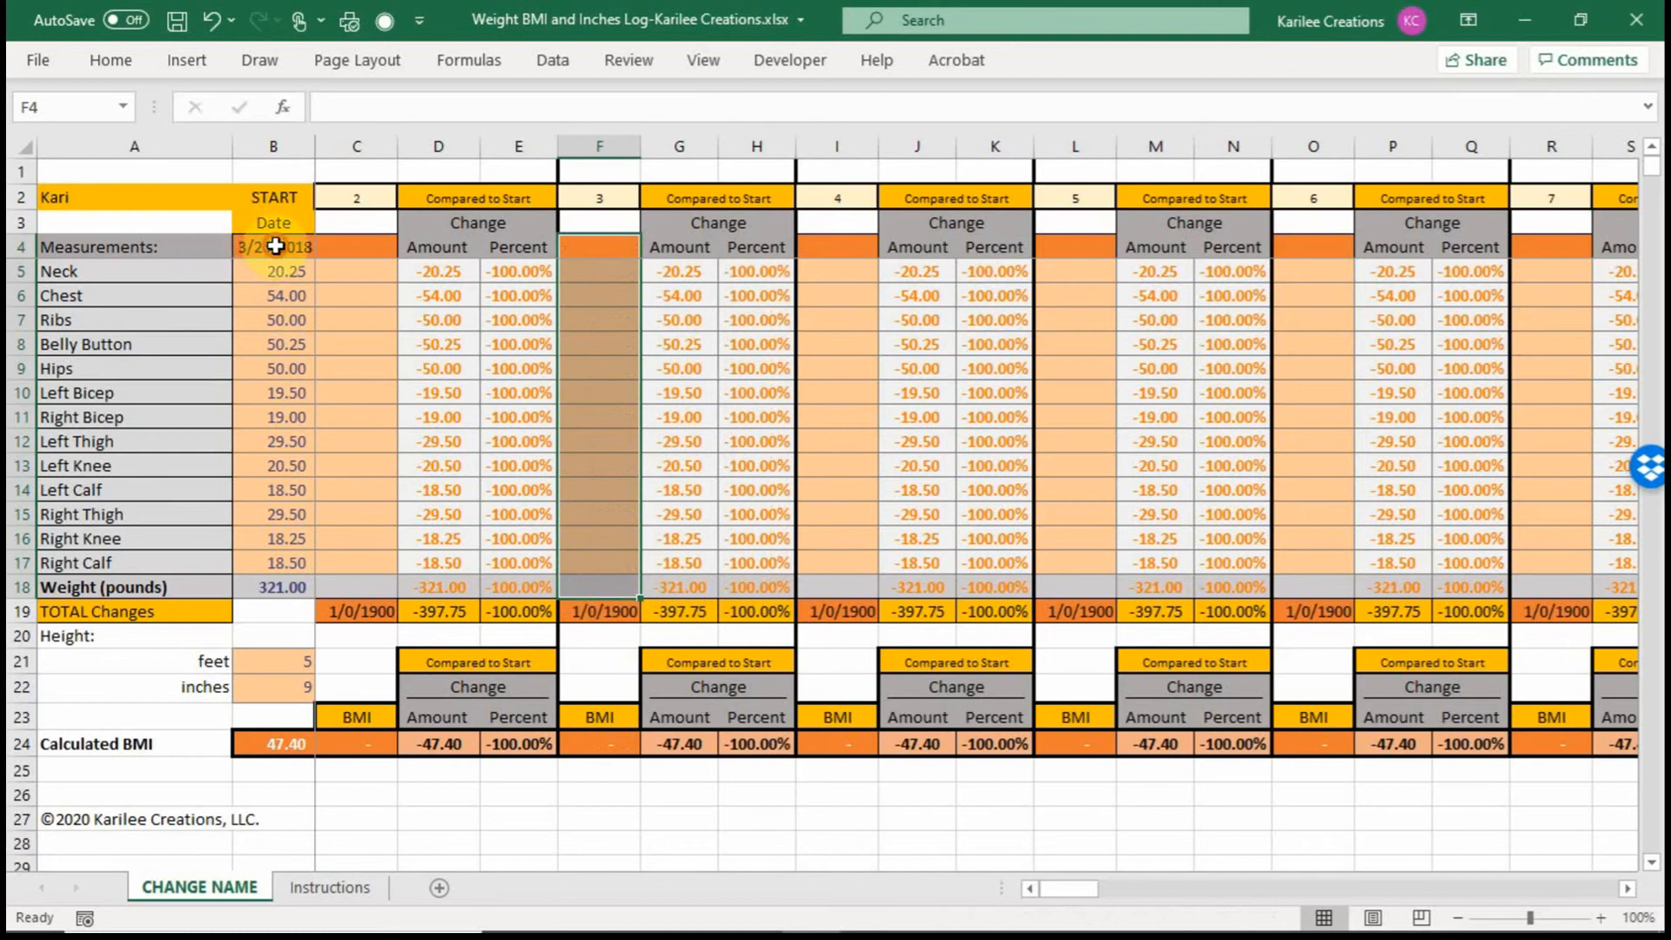
Step: Set the START date in cell B4 to 5/26/2020
click(275, 247)
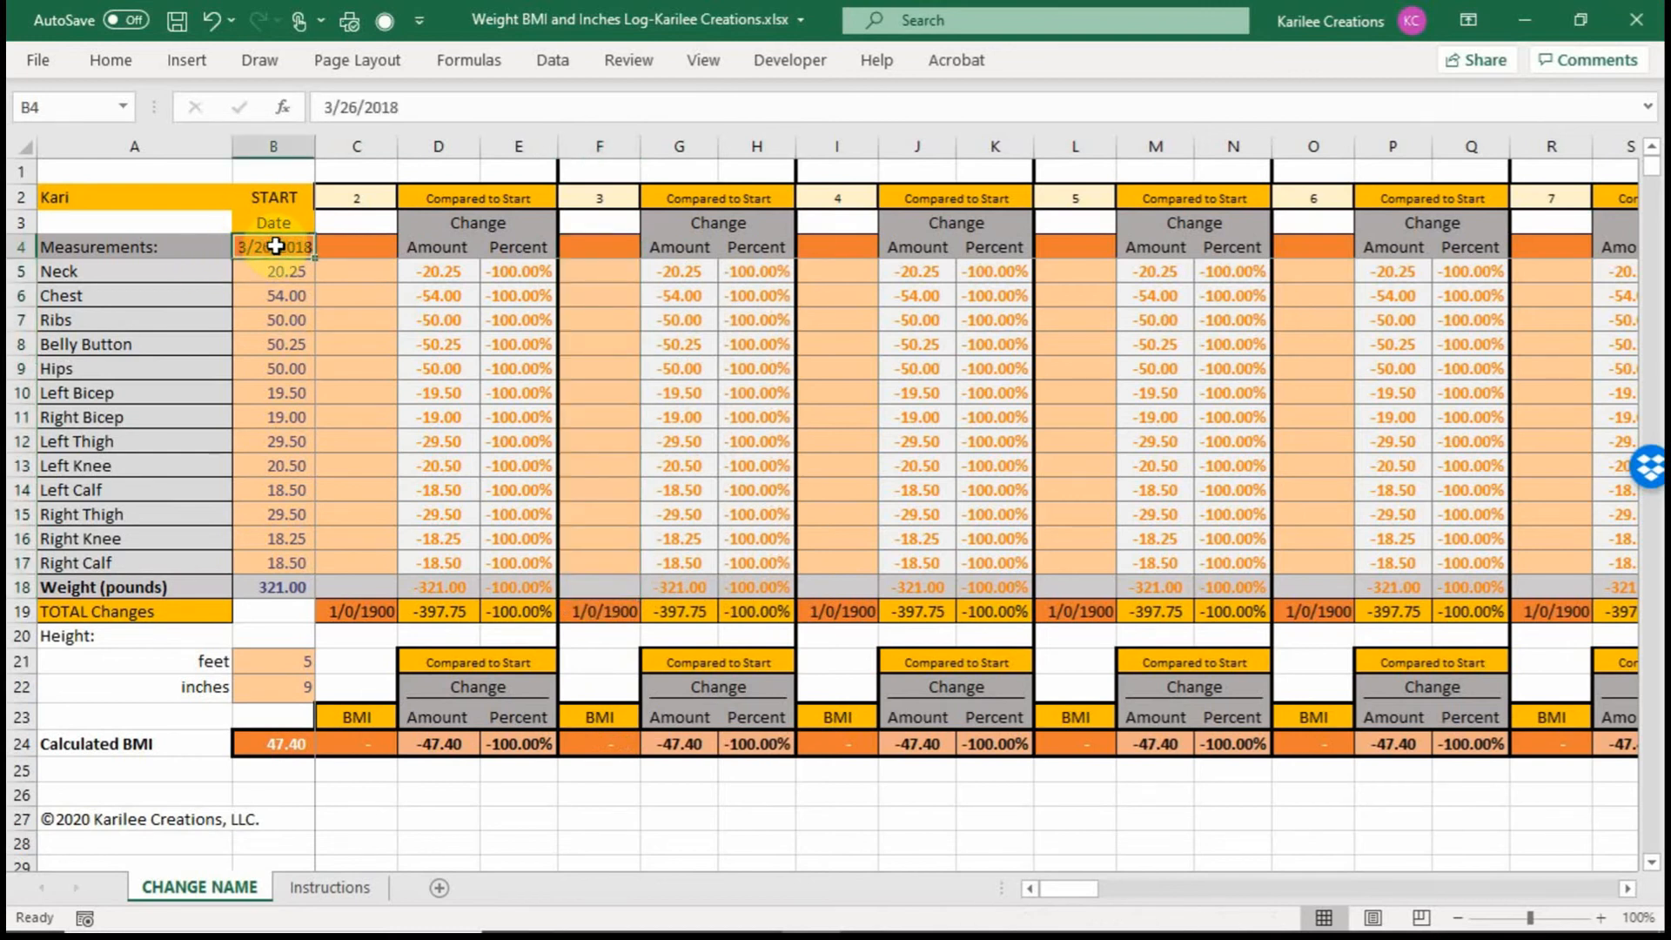
text(5/26)
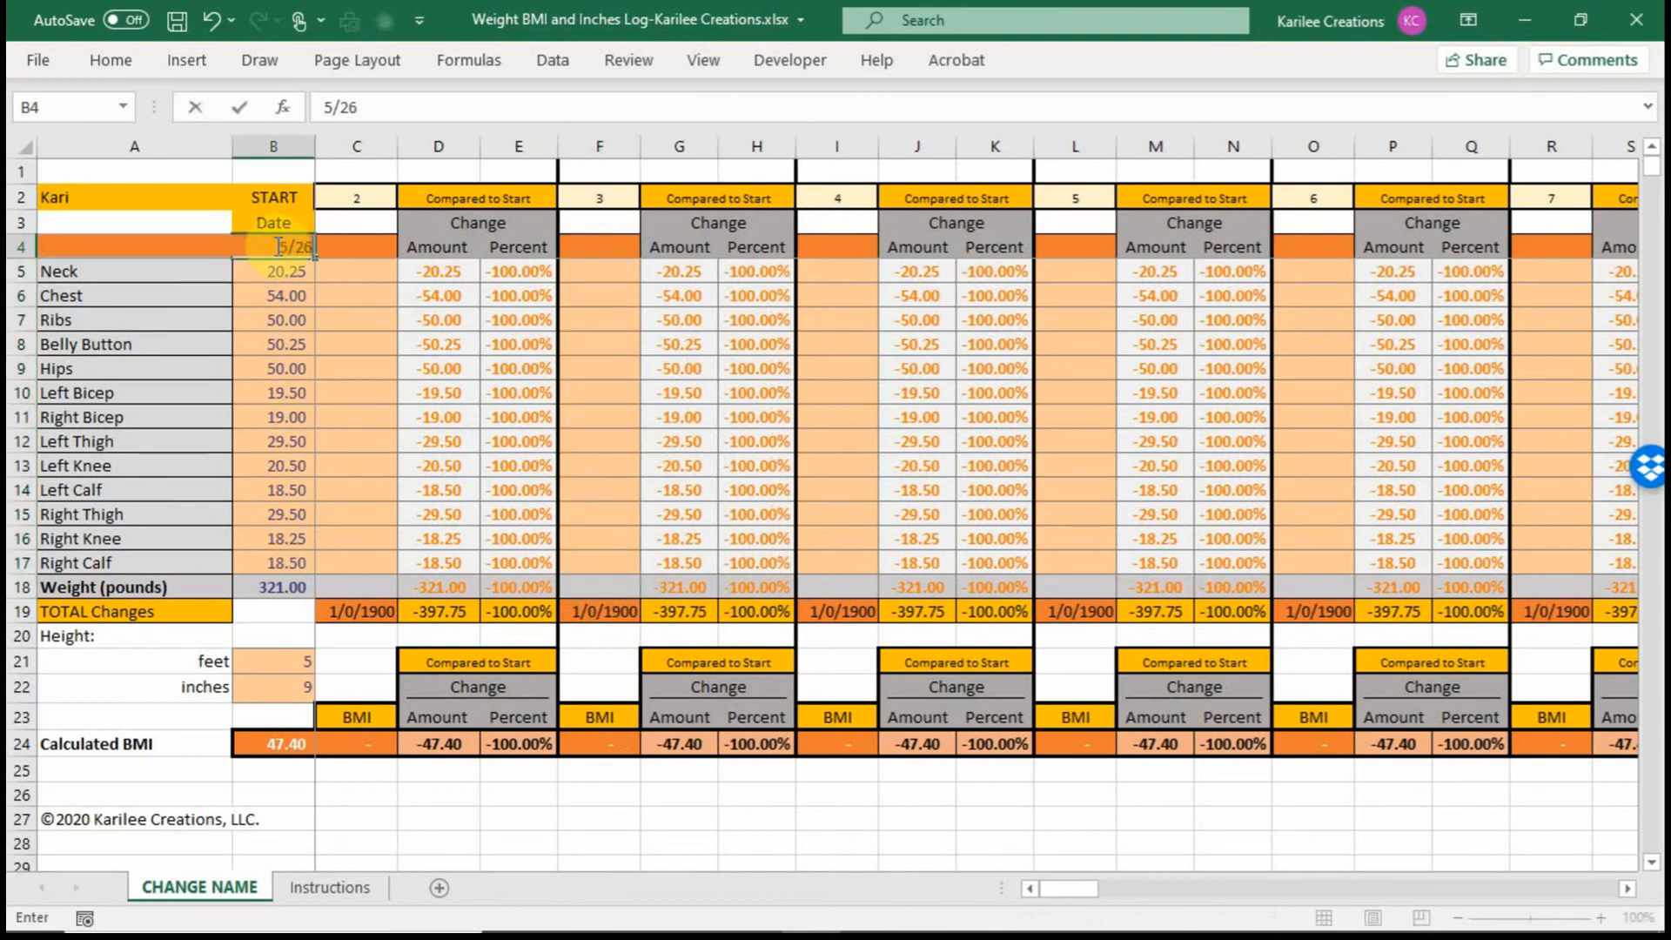
text(/2020)
key(Return)
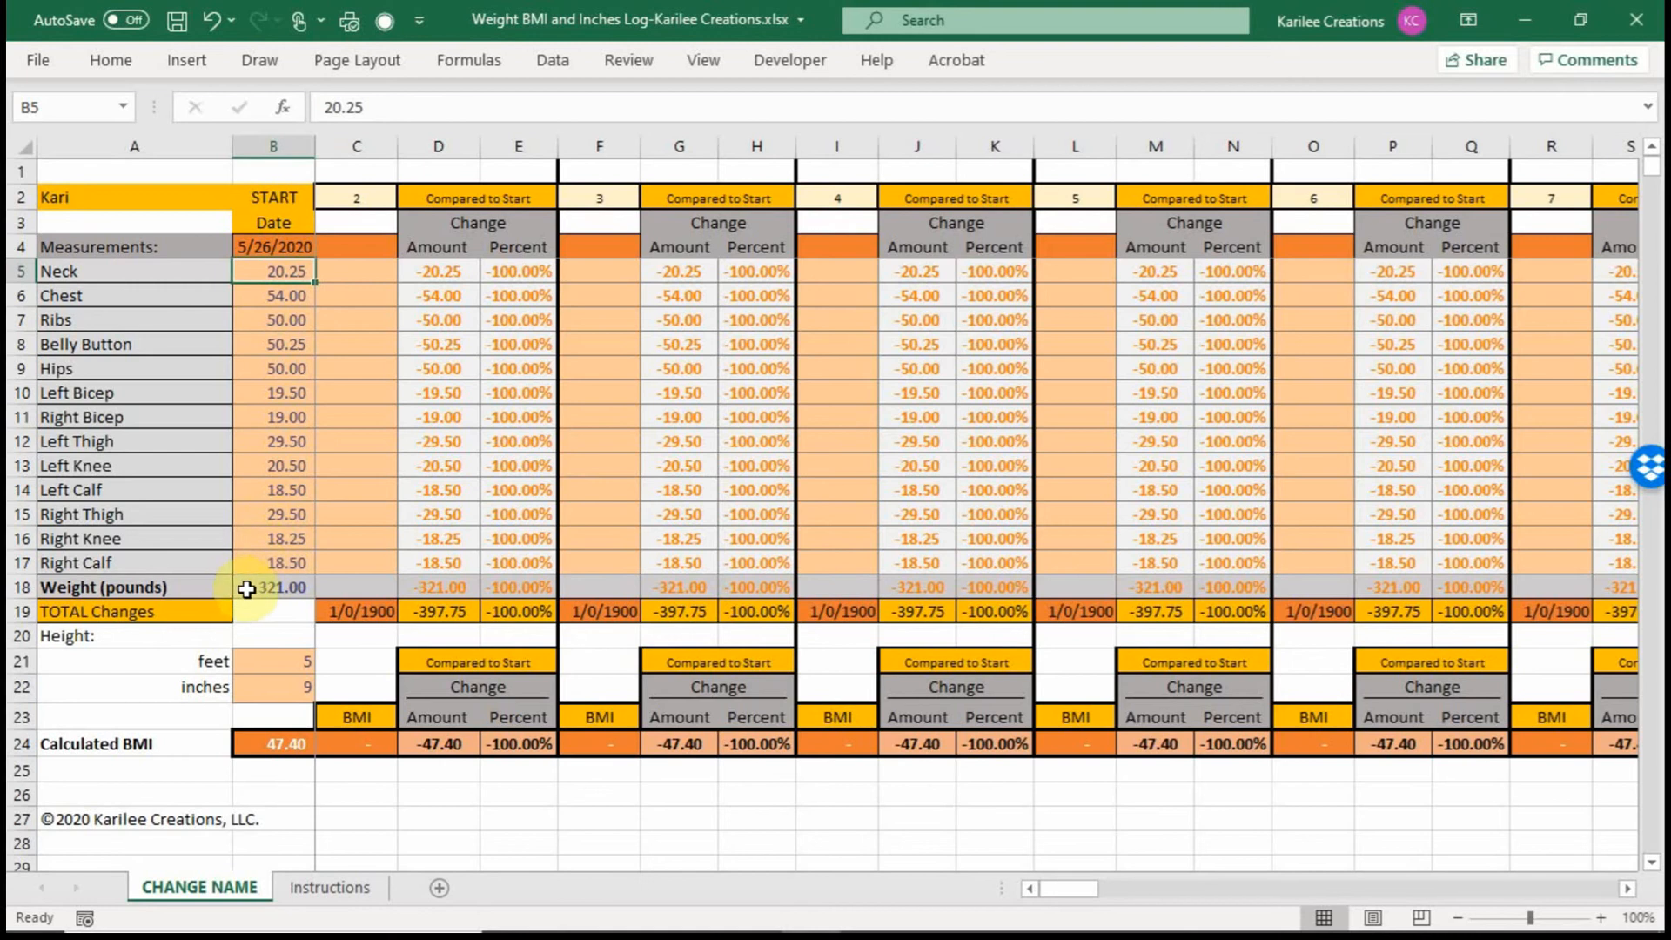
Step: Review the starting weight, the height in feet and inches, and the calculated BMI in column B
click(287, 582)
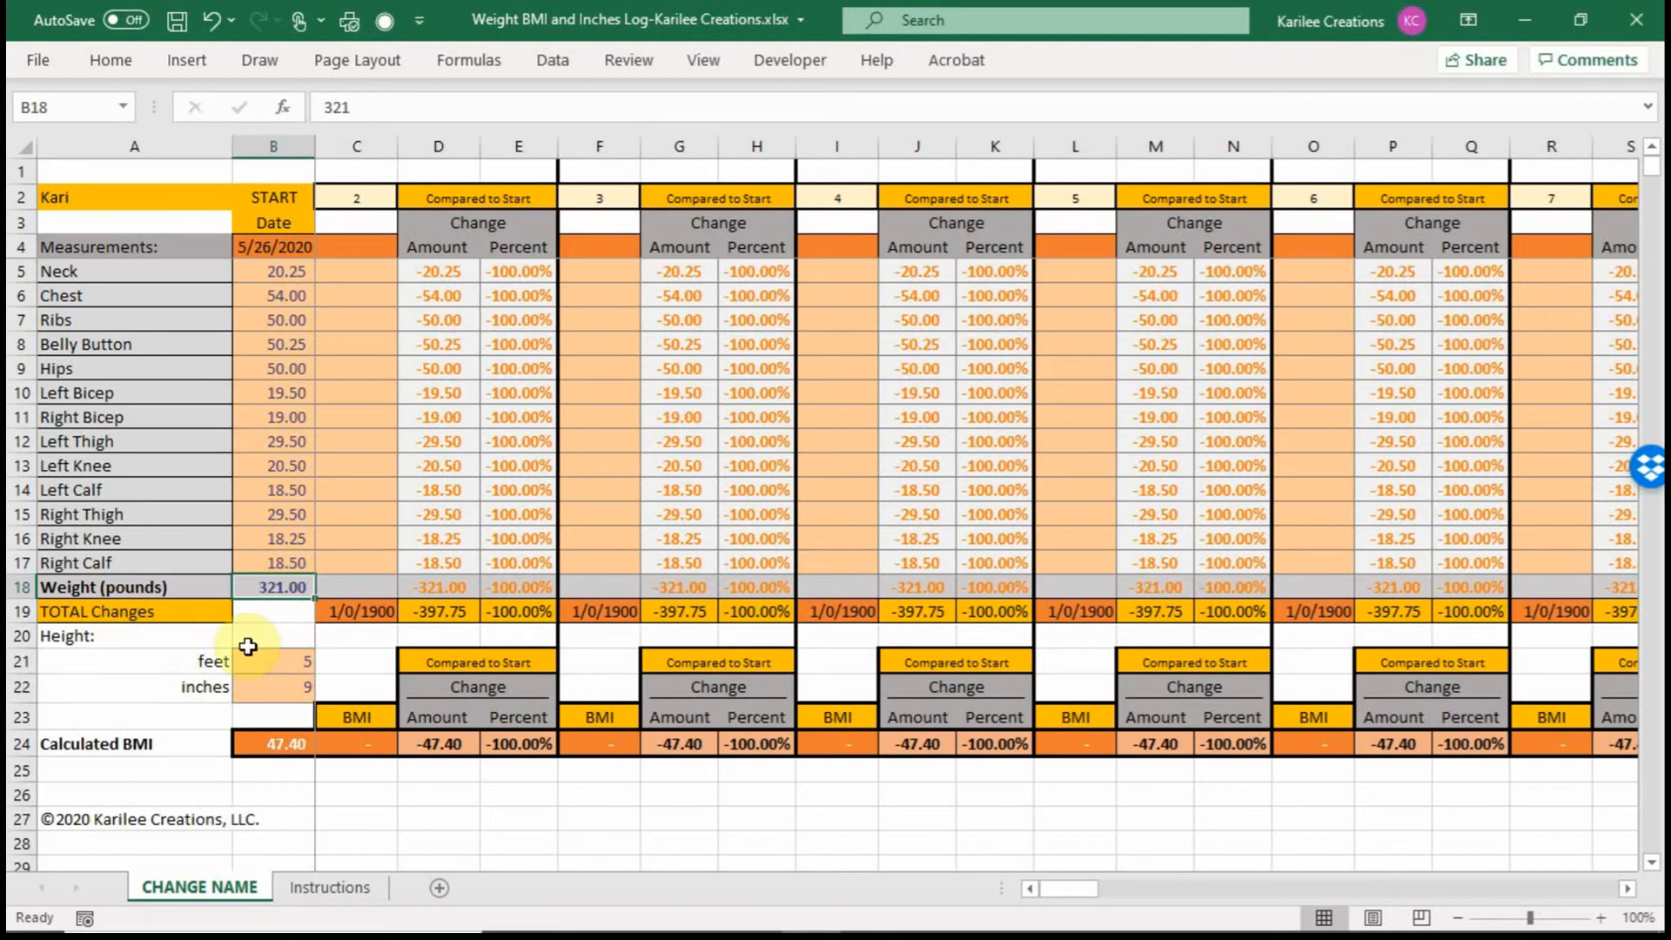
click(291, 661)
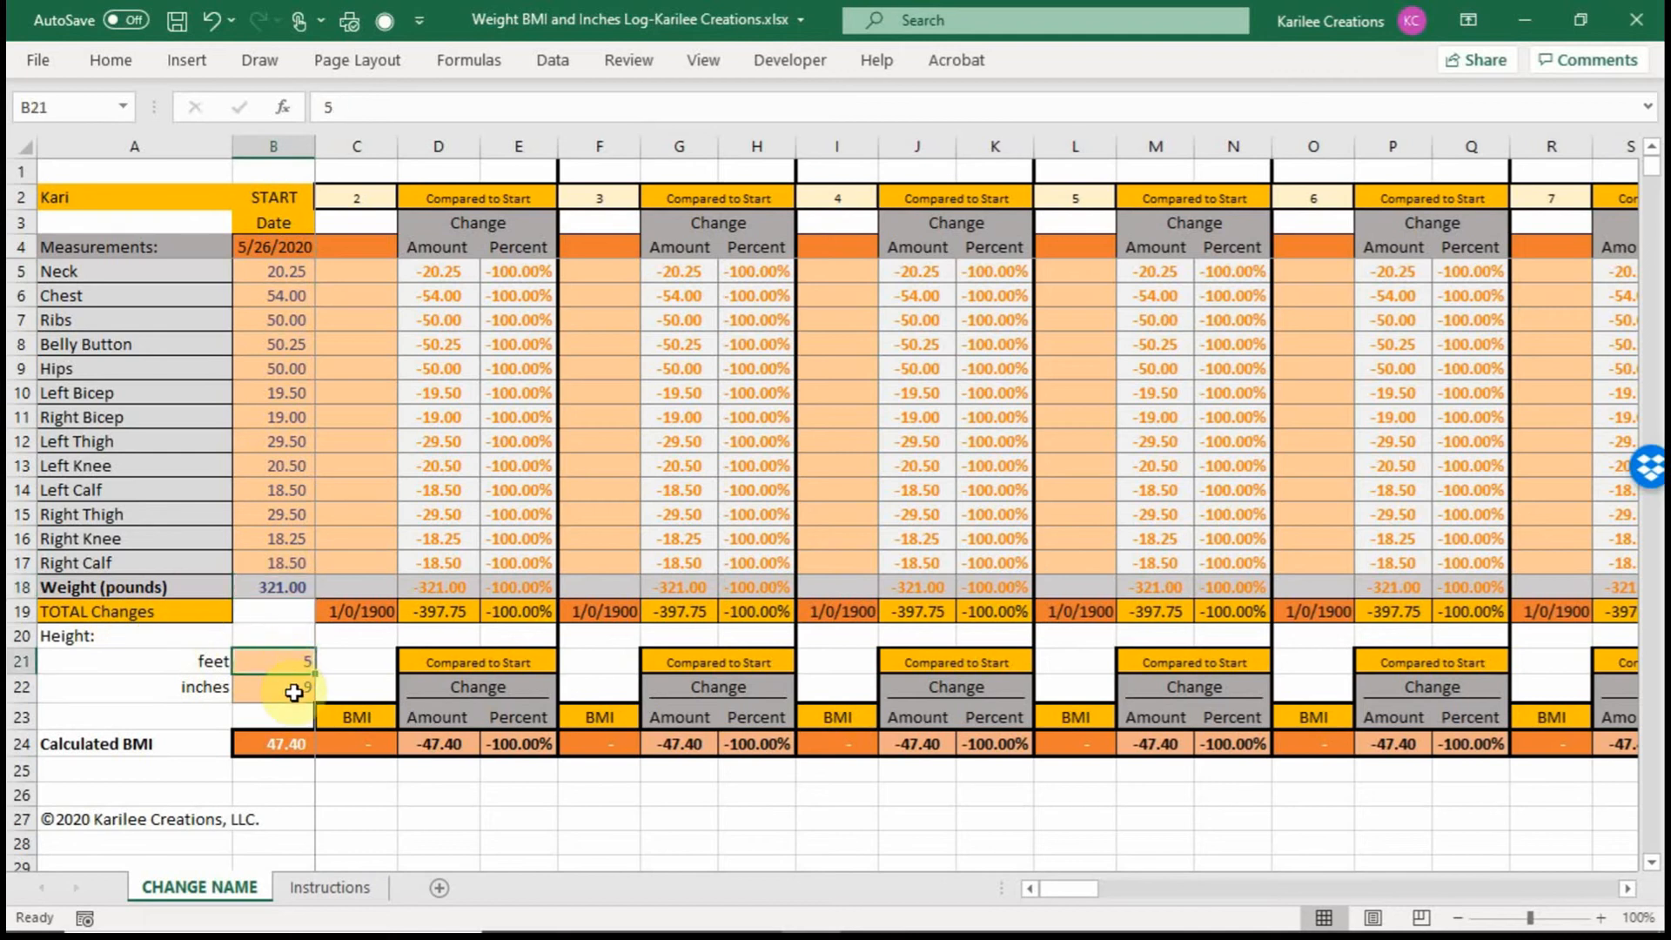
click(293, 688)
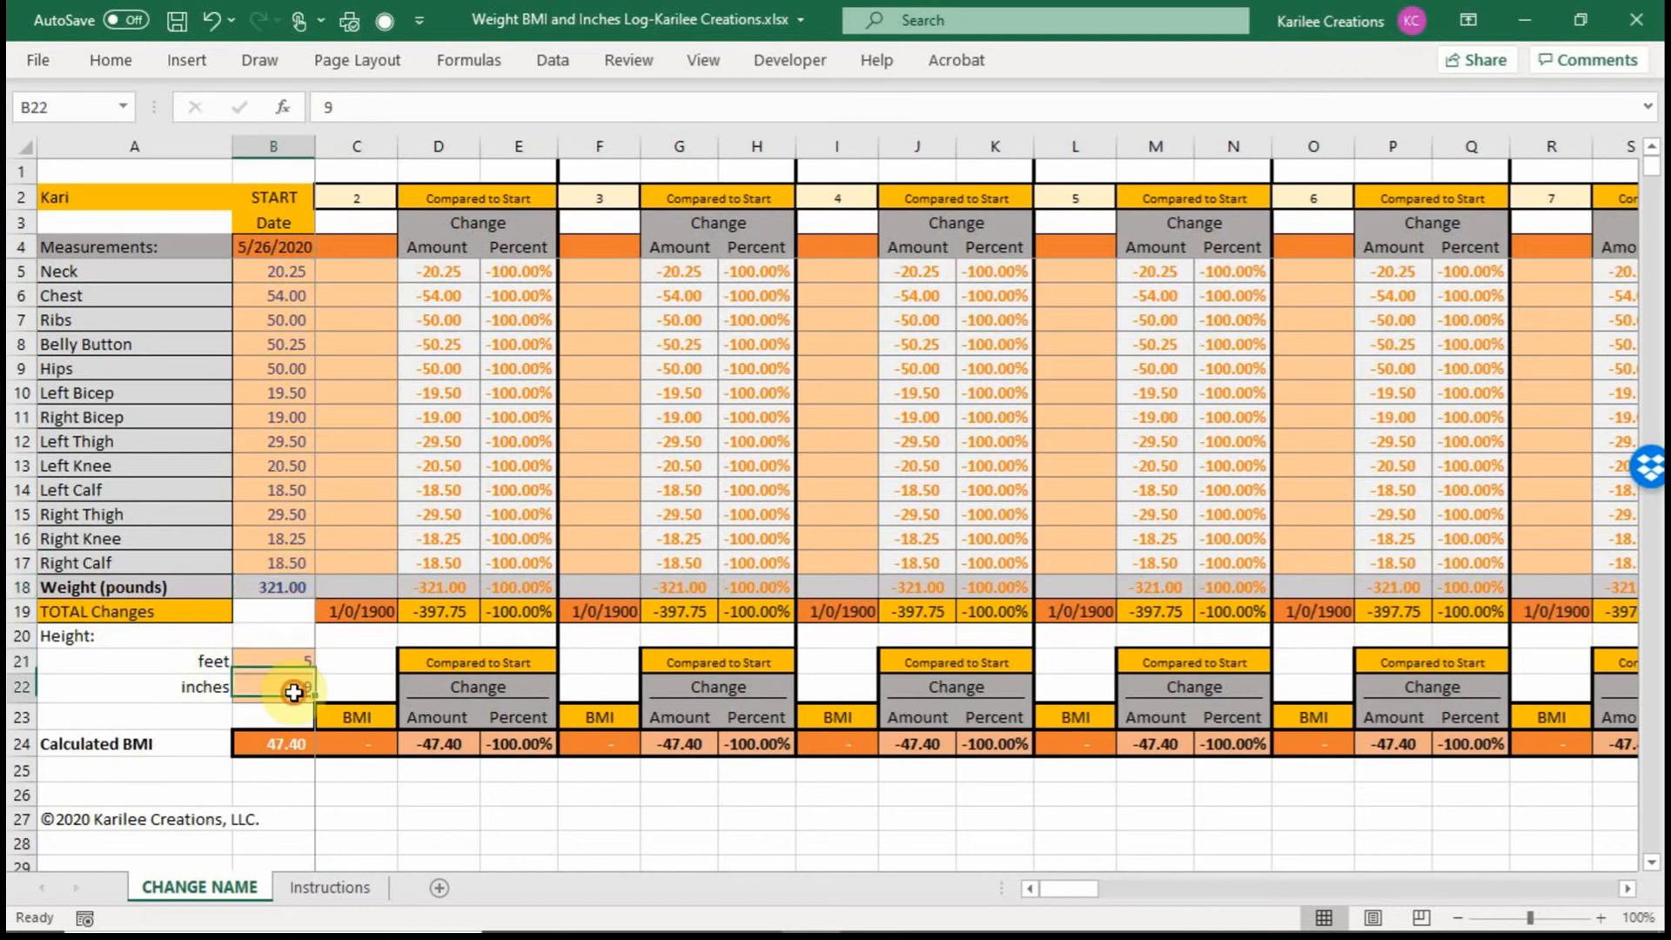
click(294, 742)
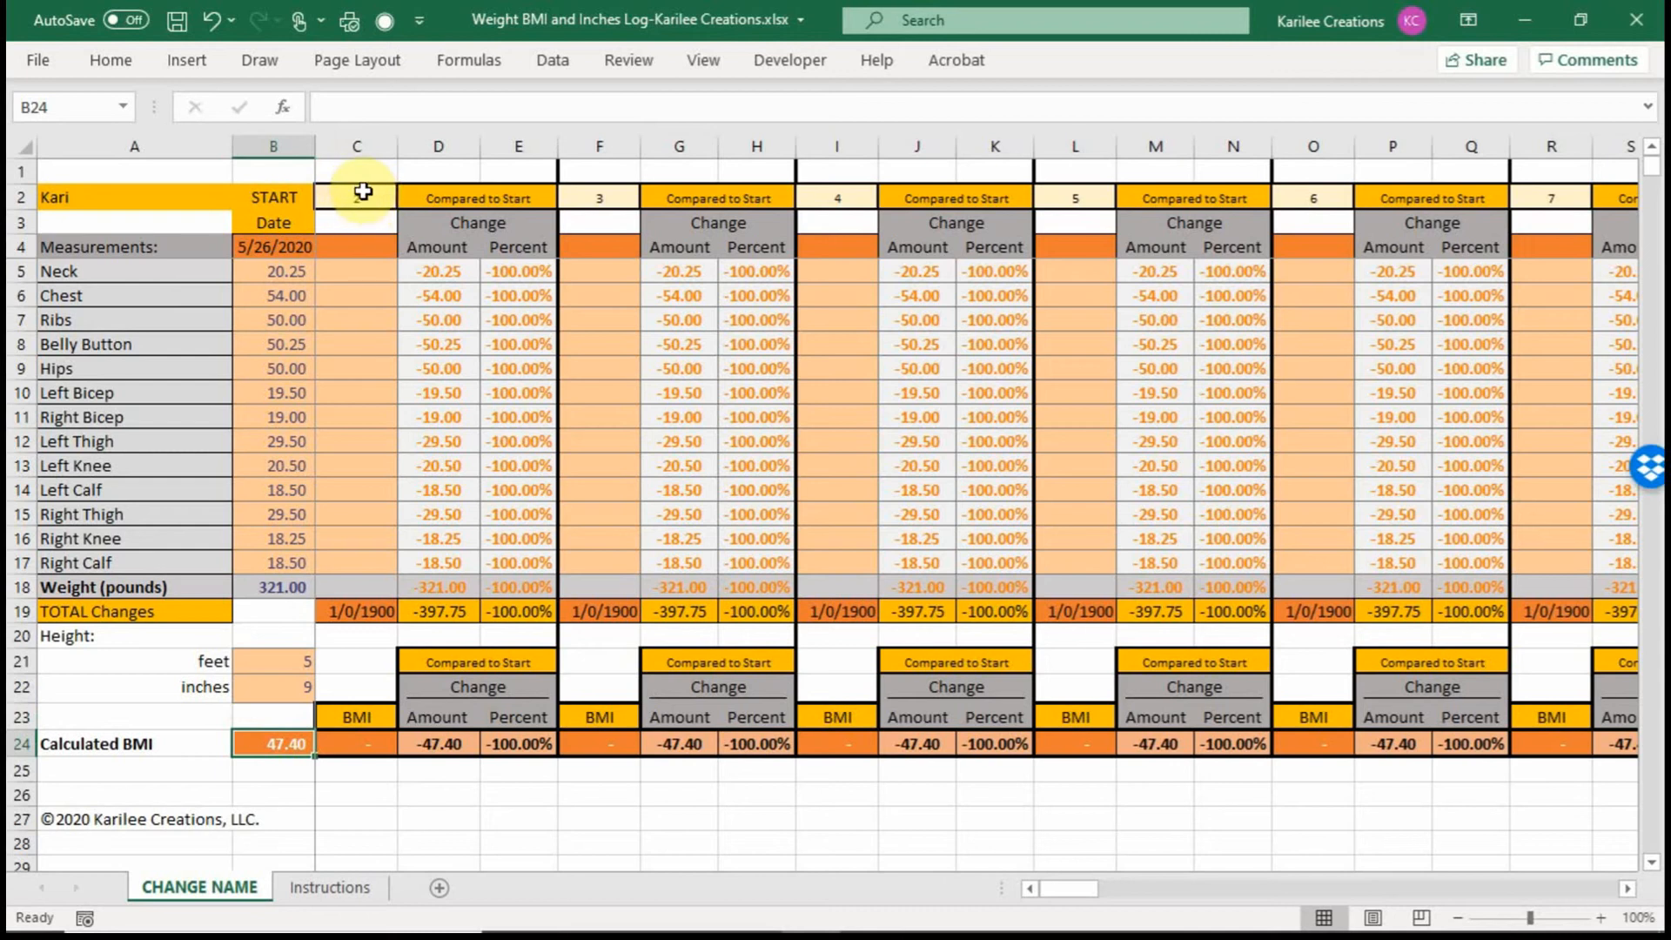
Step: Date the second entry 6/7/20 in cell C4
click(360, 248)
text(6/7/20)
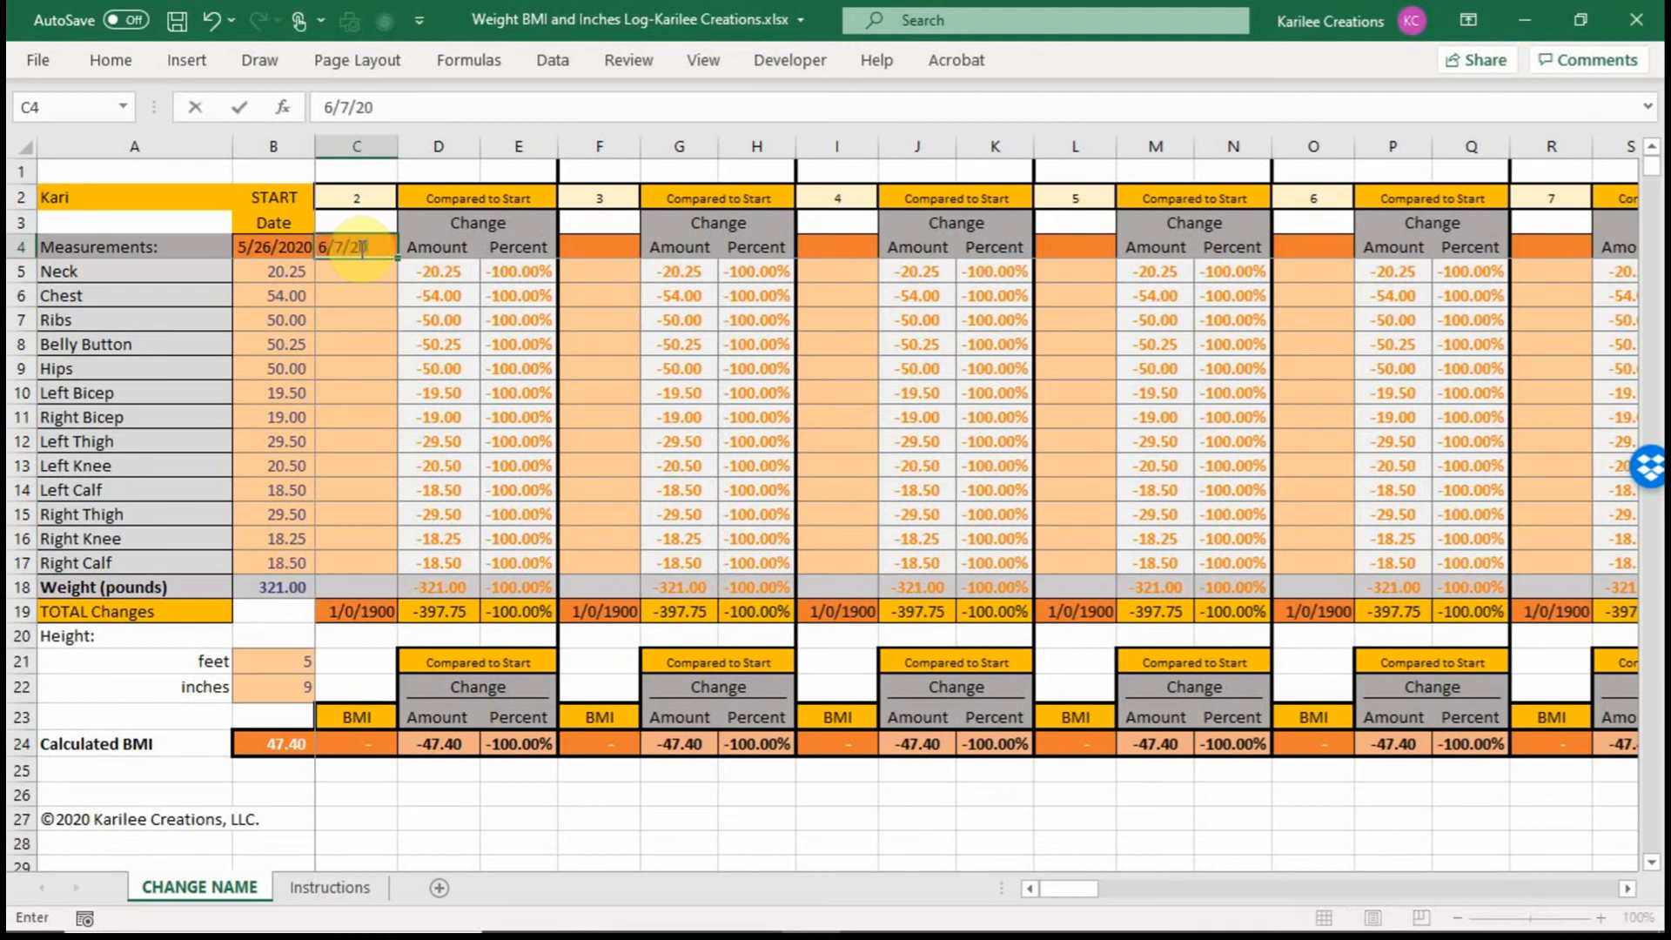
key(Return)
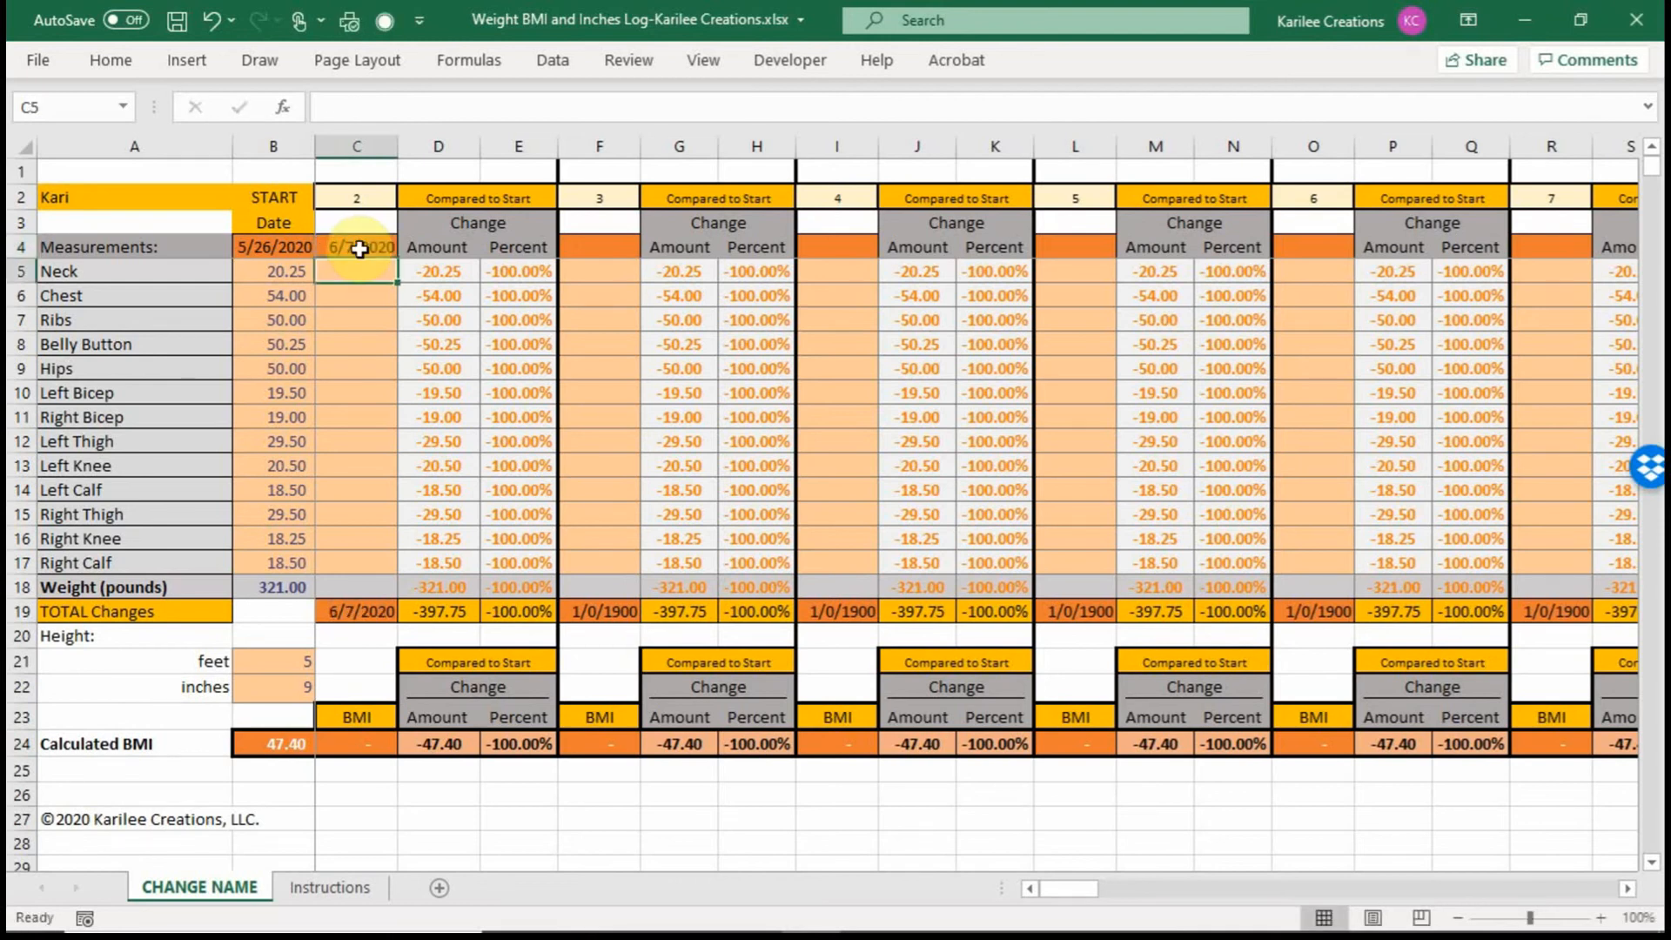
Step: Fill in the second entry's torso measurements: neck 20, chest 53, ribs 49, belly button 50 and hips 49
text(20)
key(Return)
text(53)
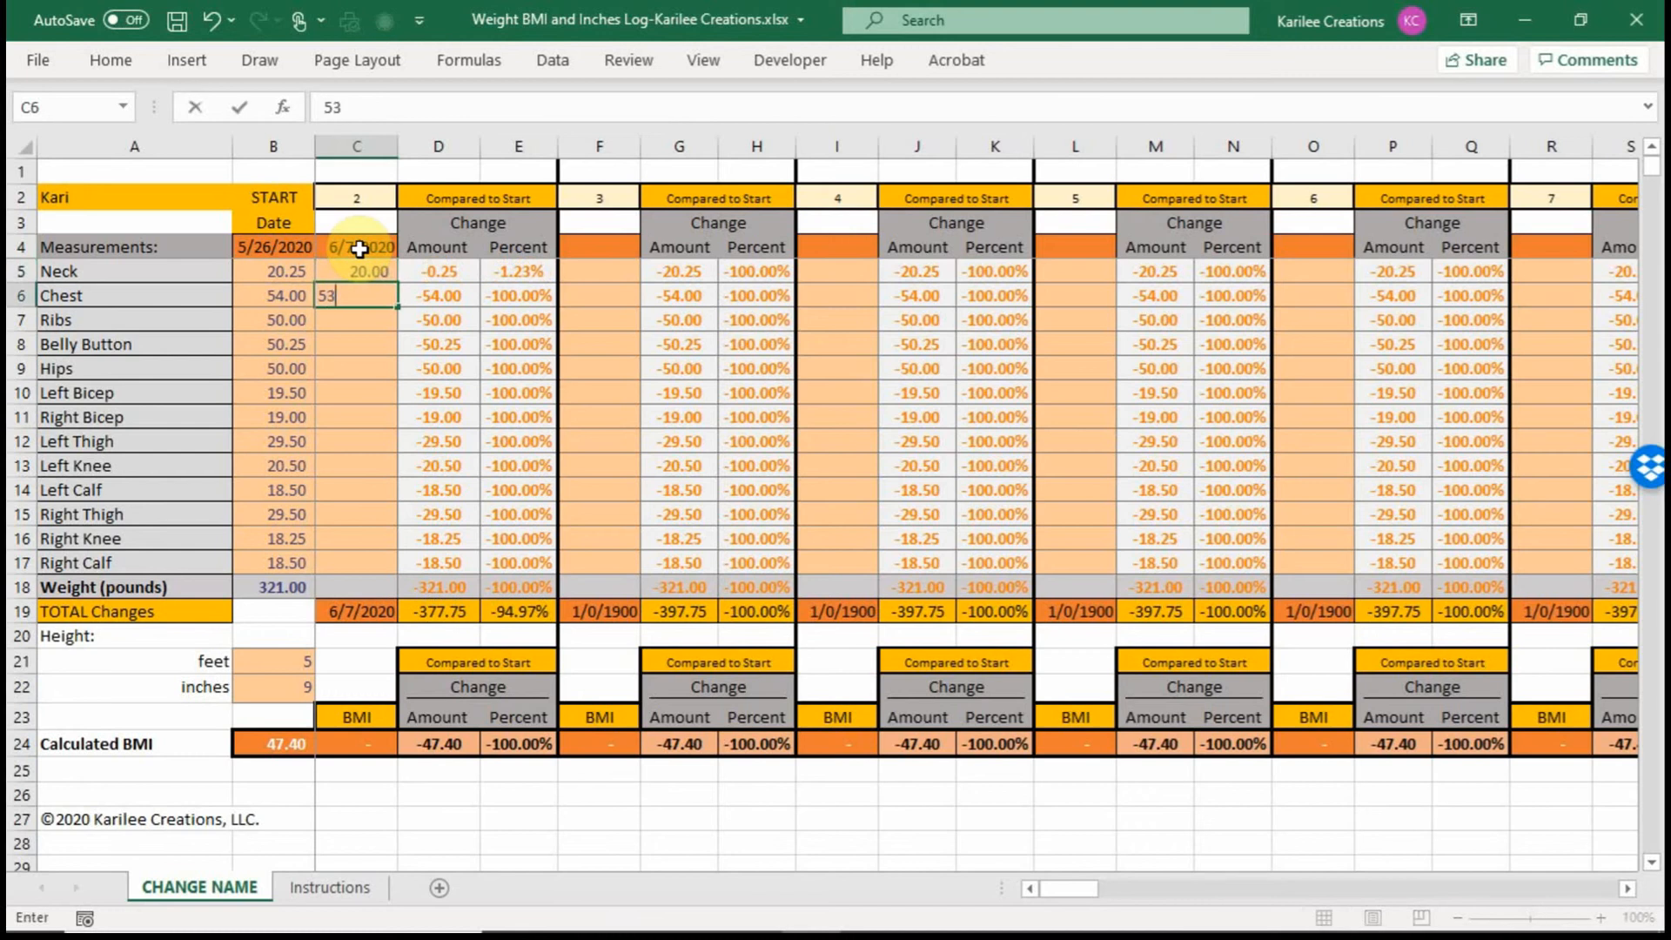
key(Return)
text(49)
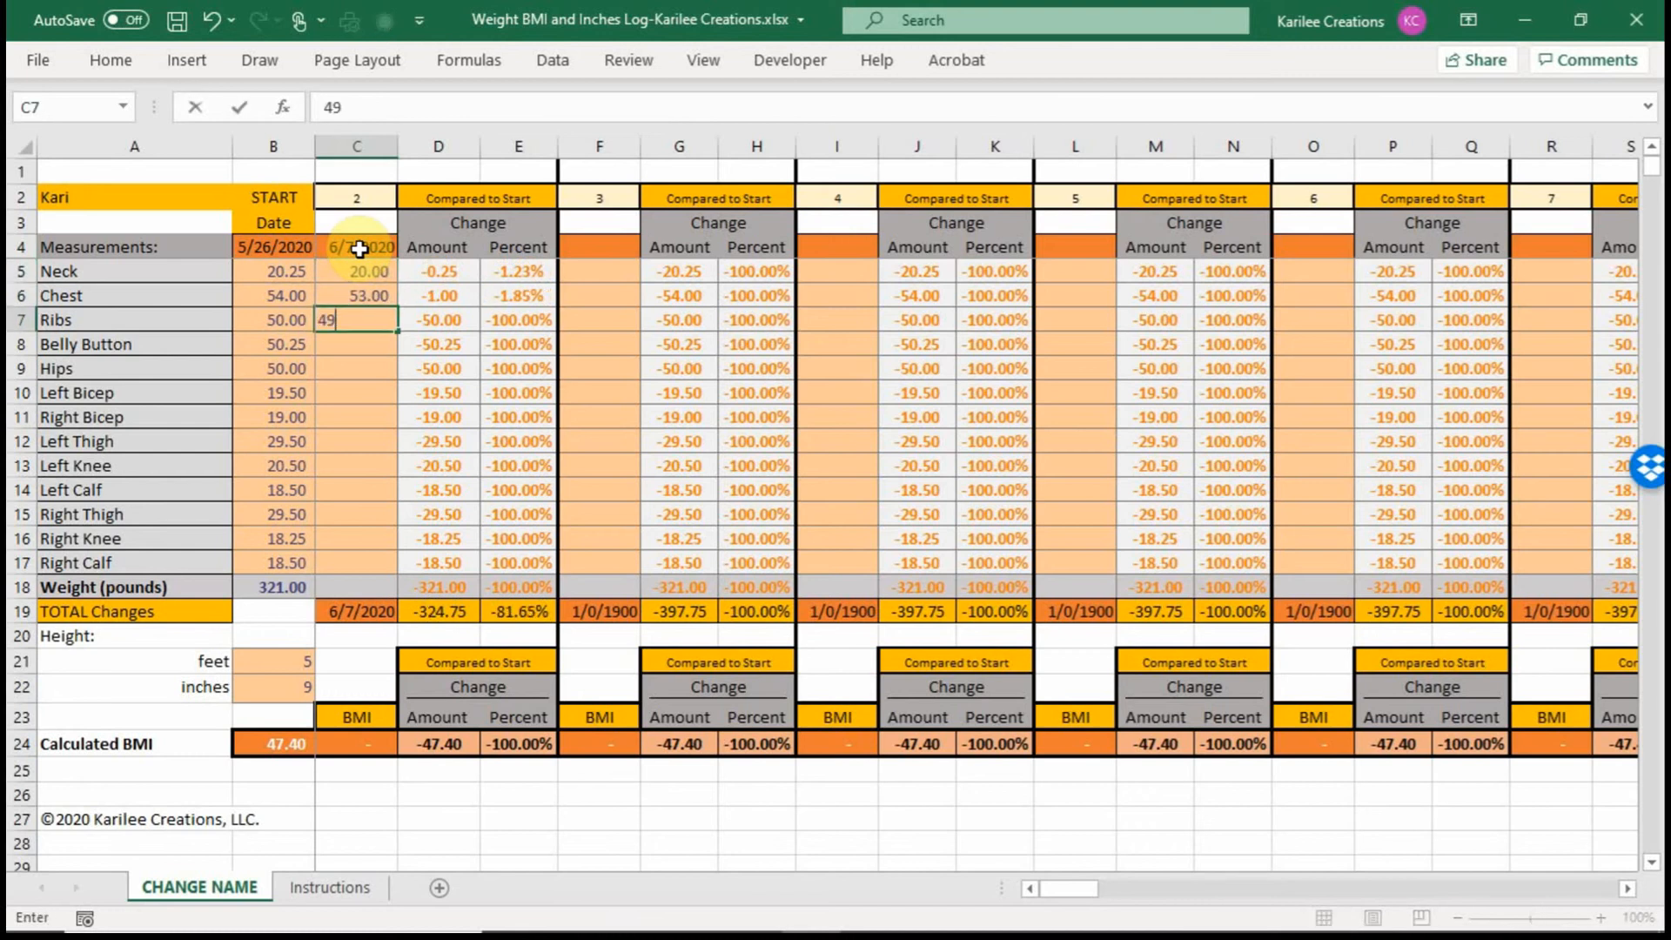
key(Return)
text(50)
key(Return)
text(49)
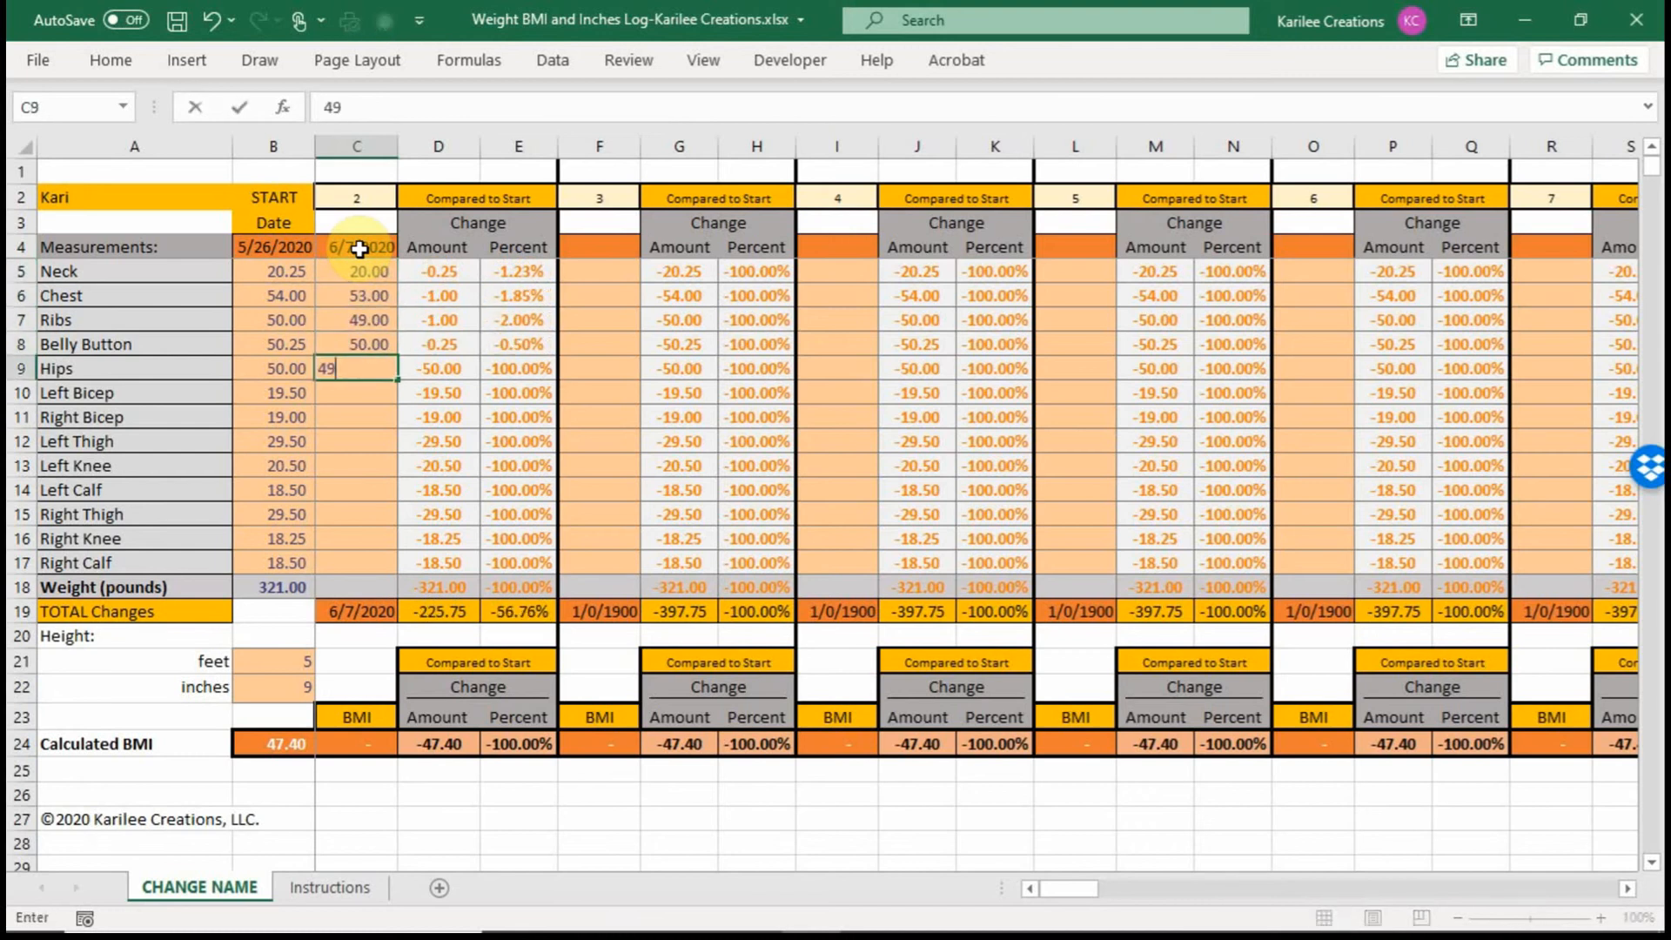
key(Return)
Step: Enter 18 for both the left and right bicep in the second entry
text(18)
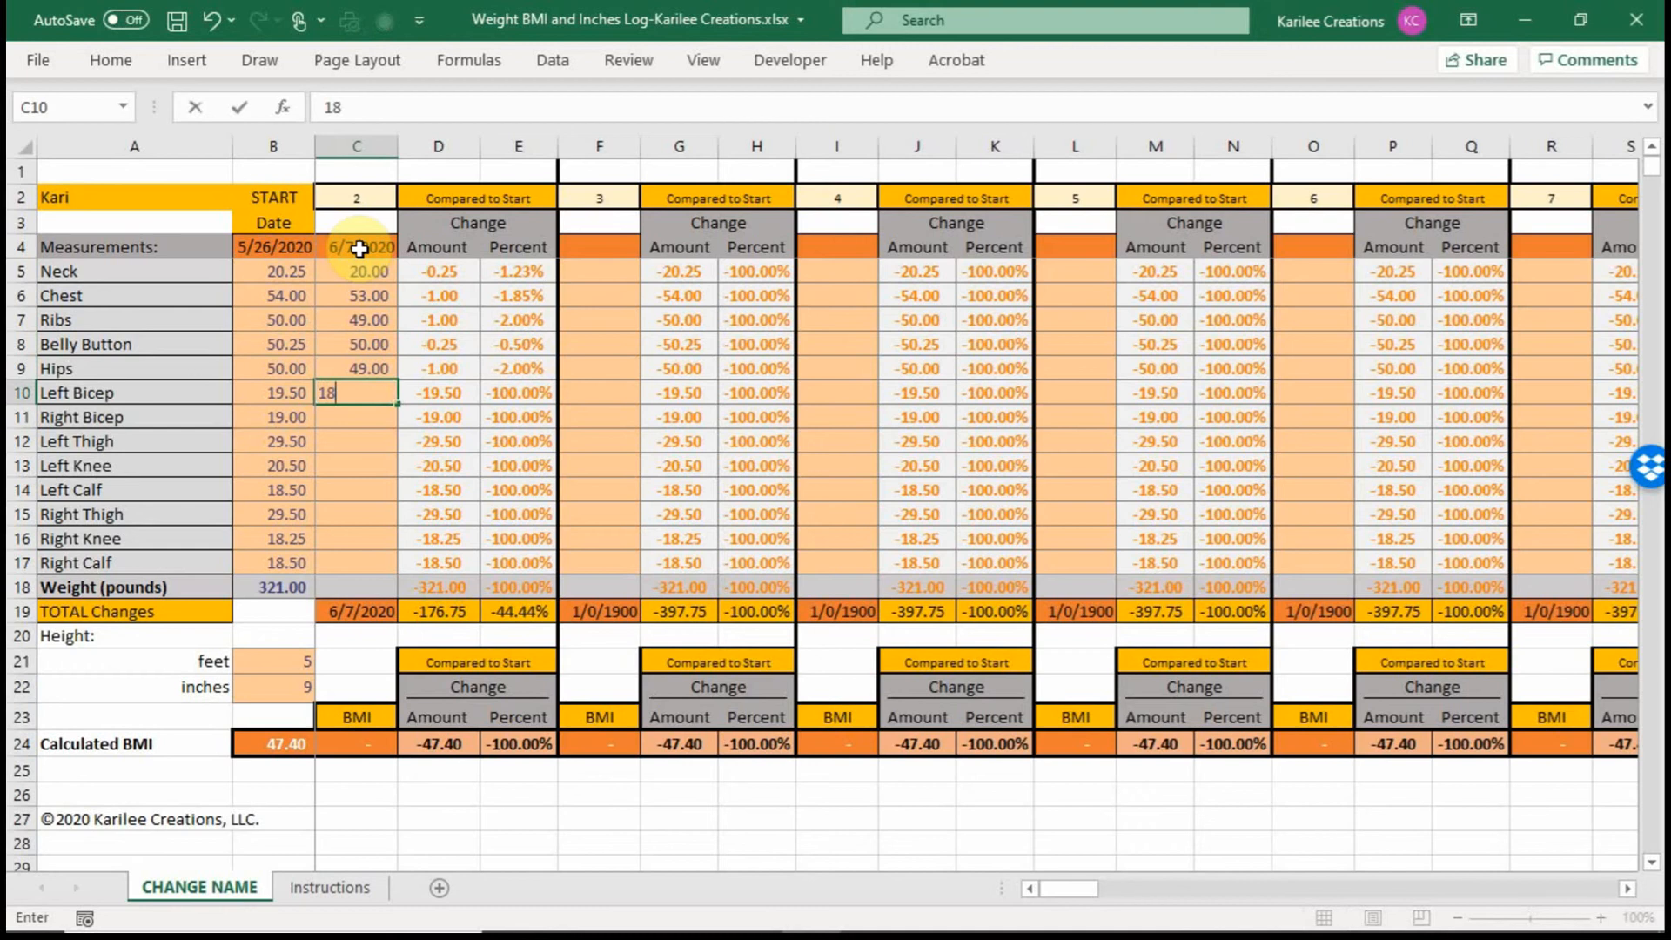
key(Return)
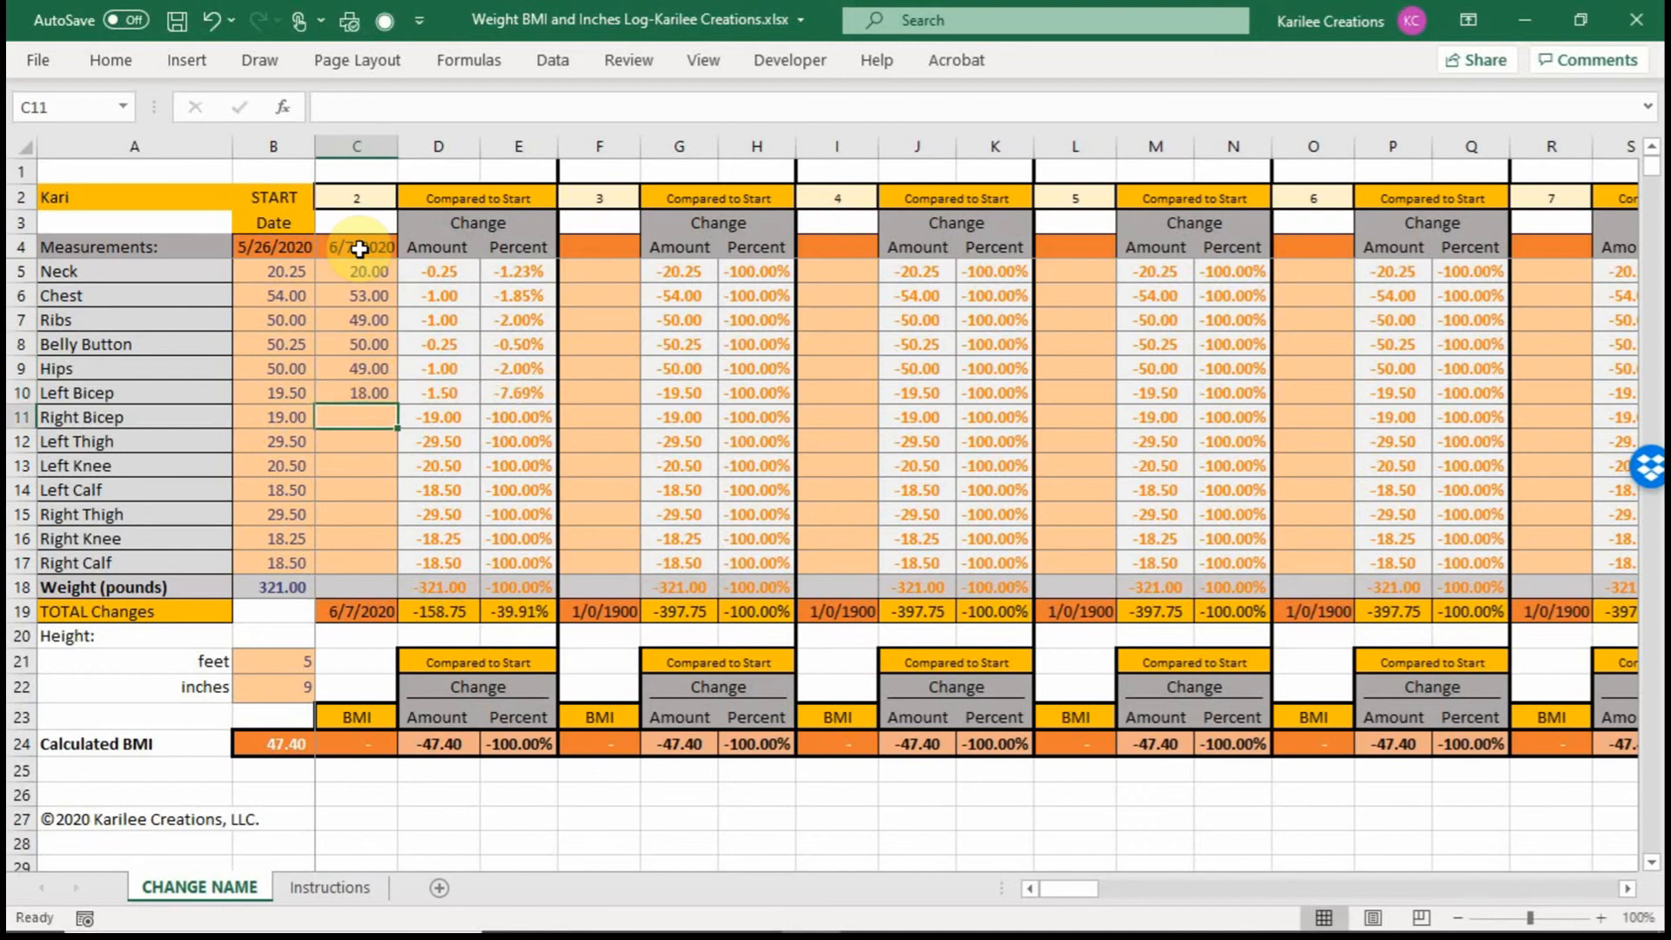
text(1)
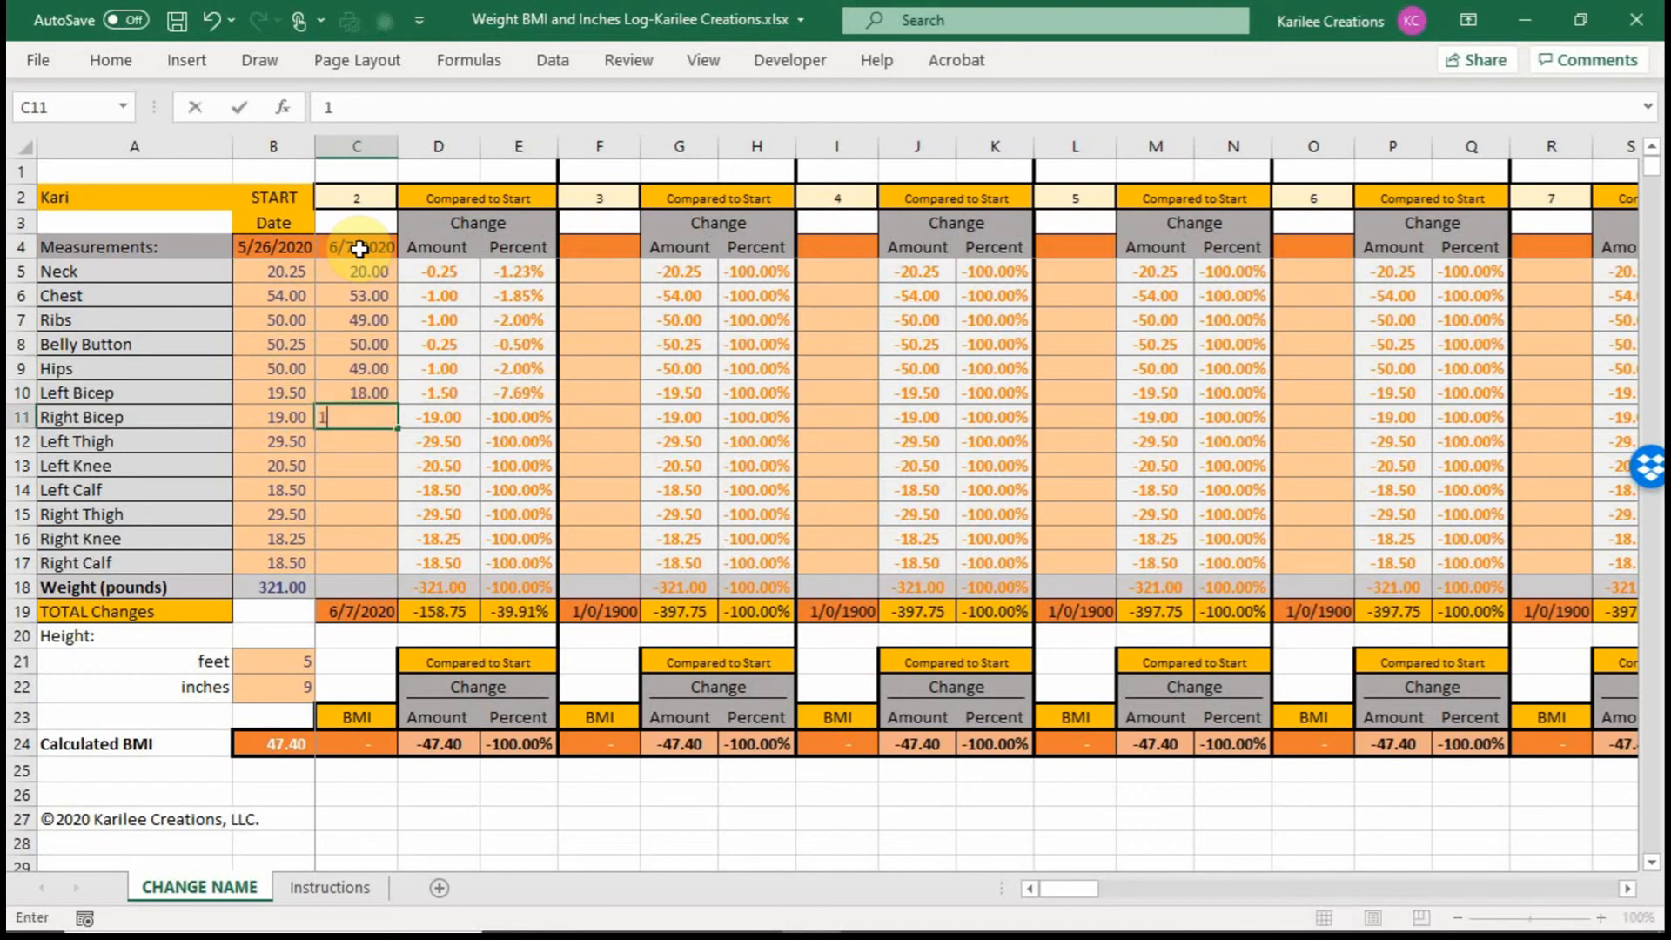
text(8)
key(Return)
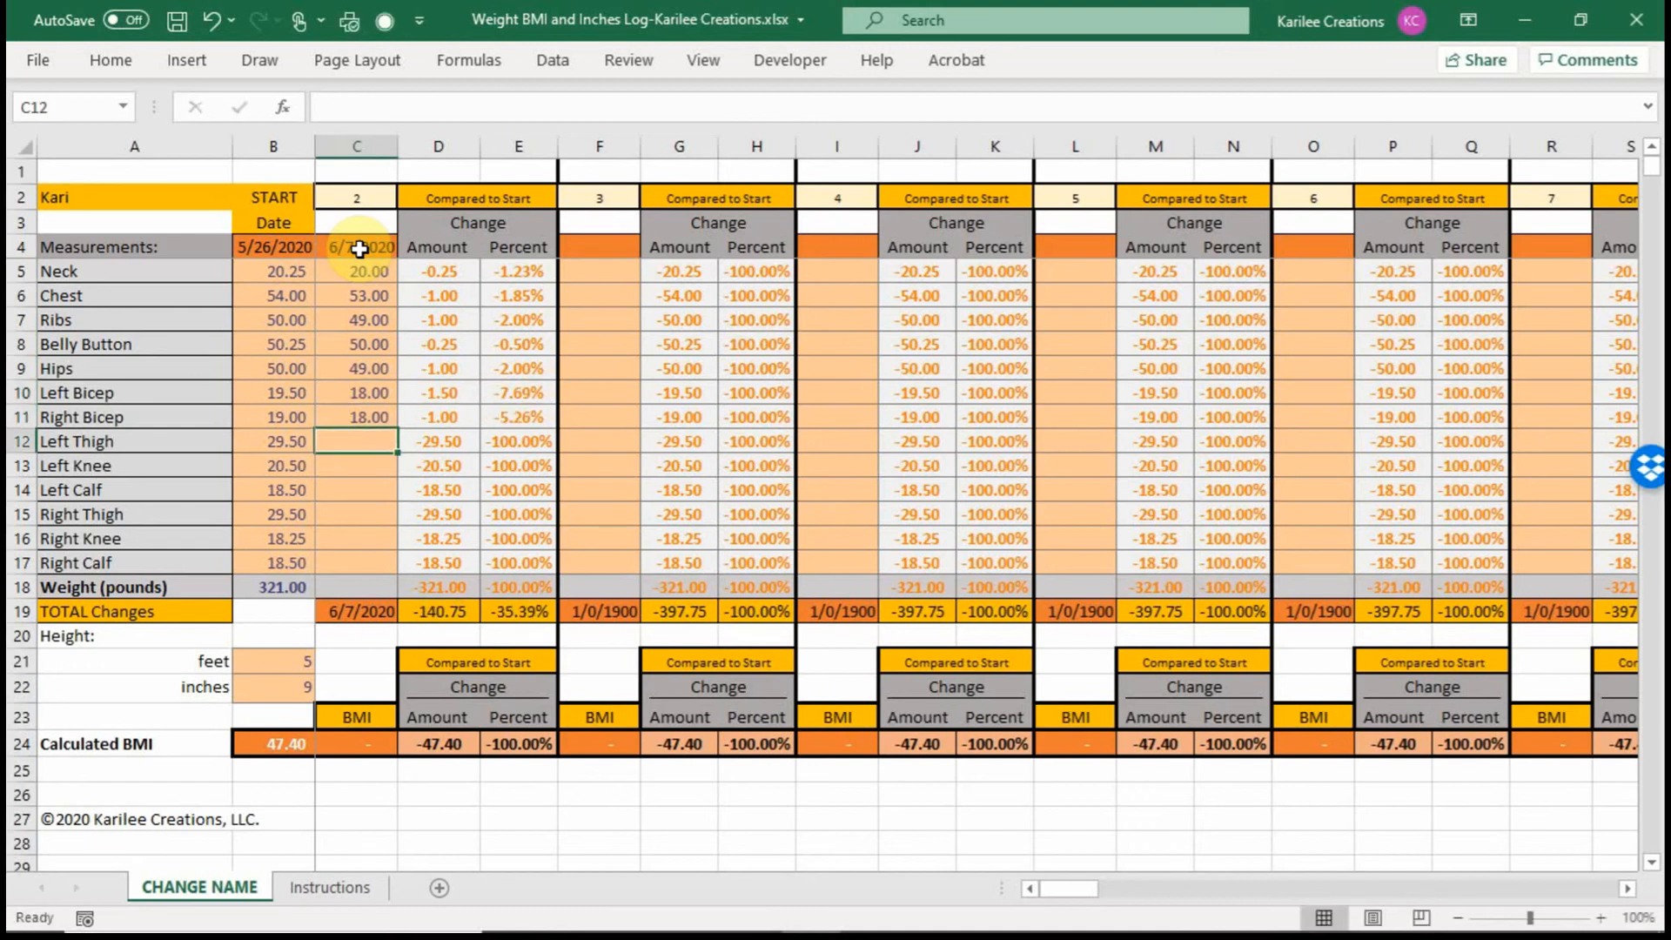
Step: Fill in the second entry's left leg measurements: thigh 28, knee 19 and calf 17
text(28)
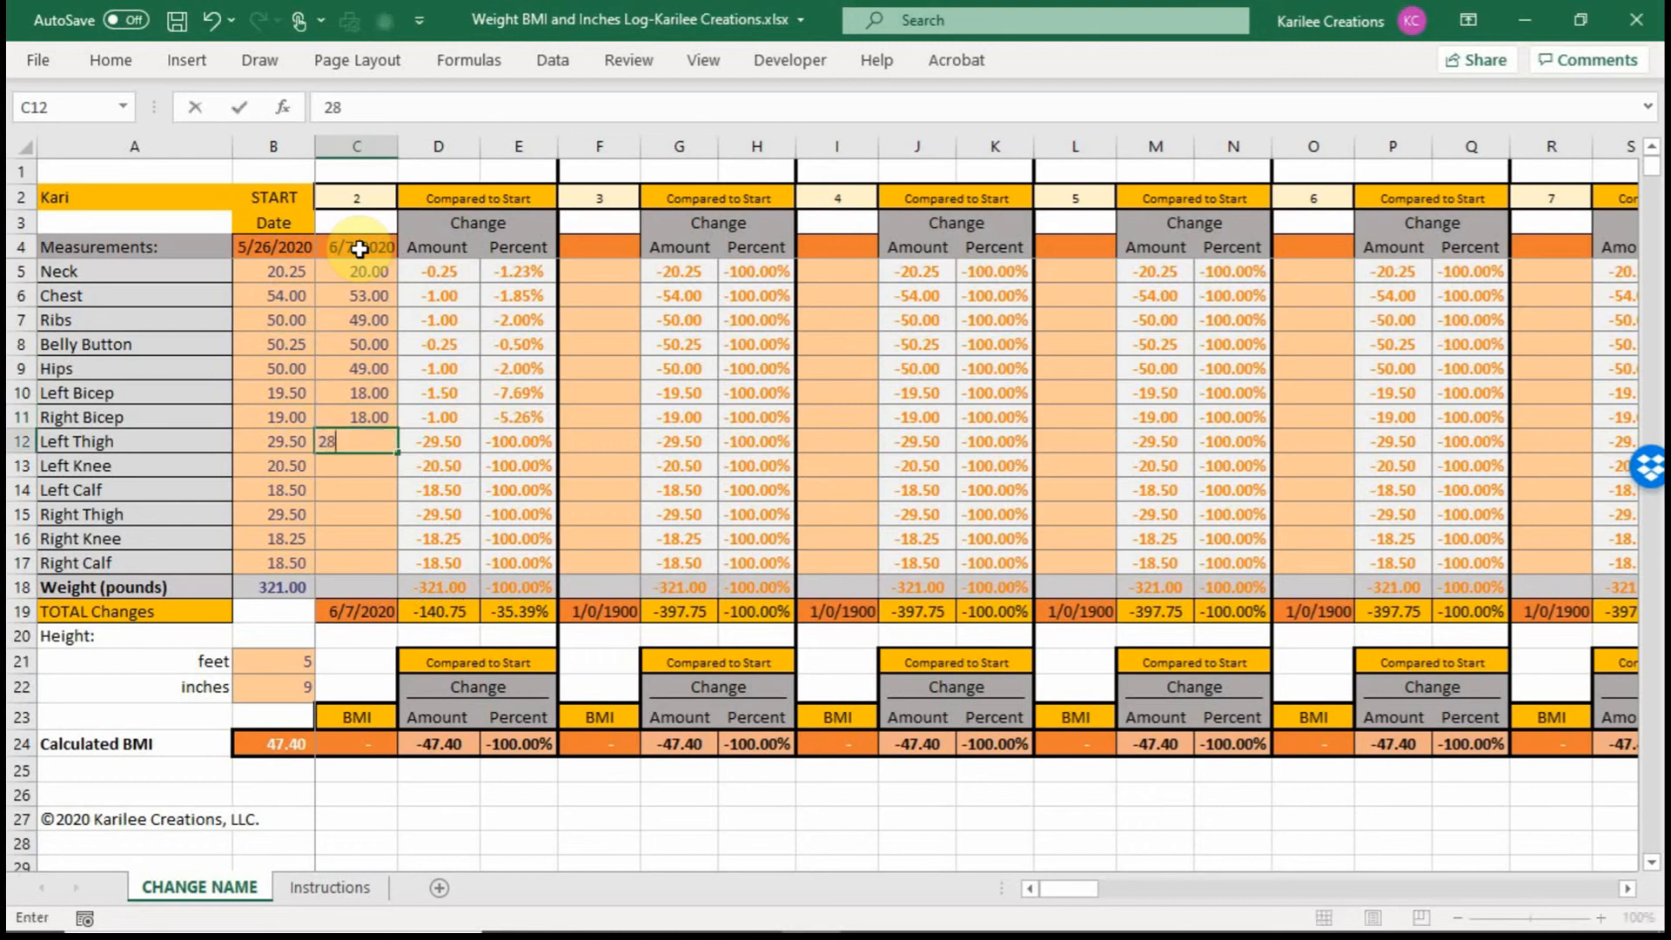
key(Return)
text(19)
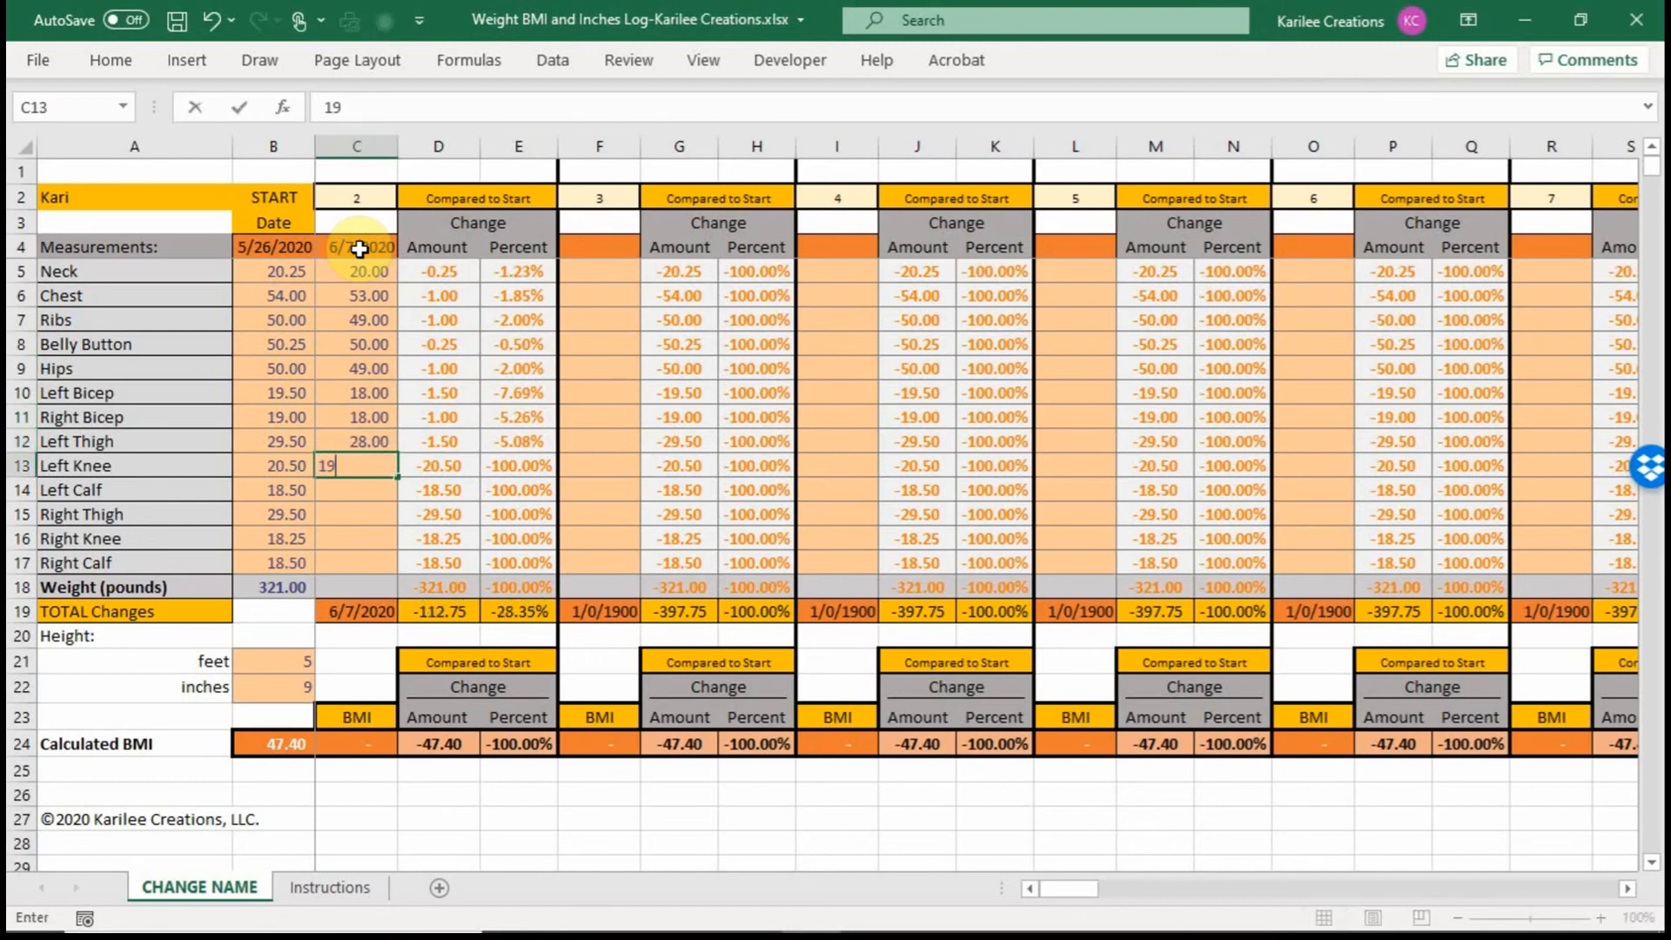
key(Return)
text(17)
key(Return)
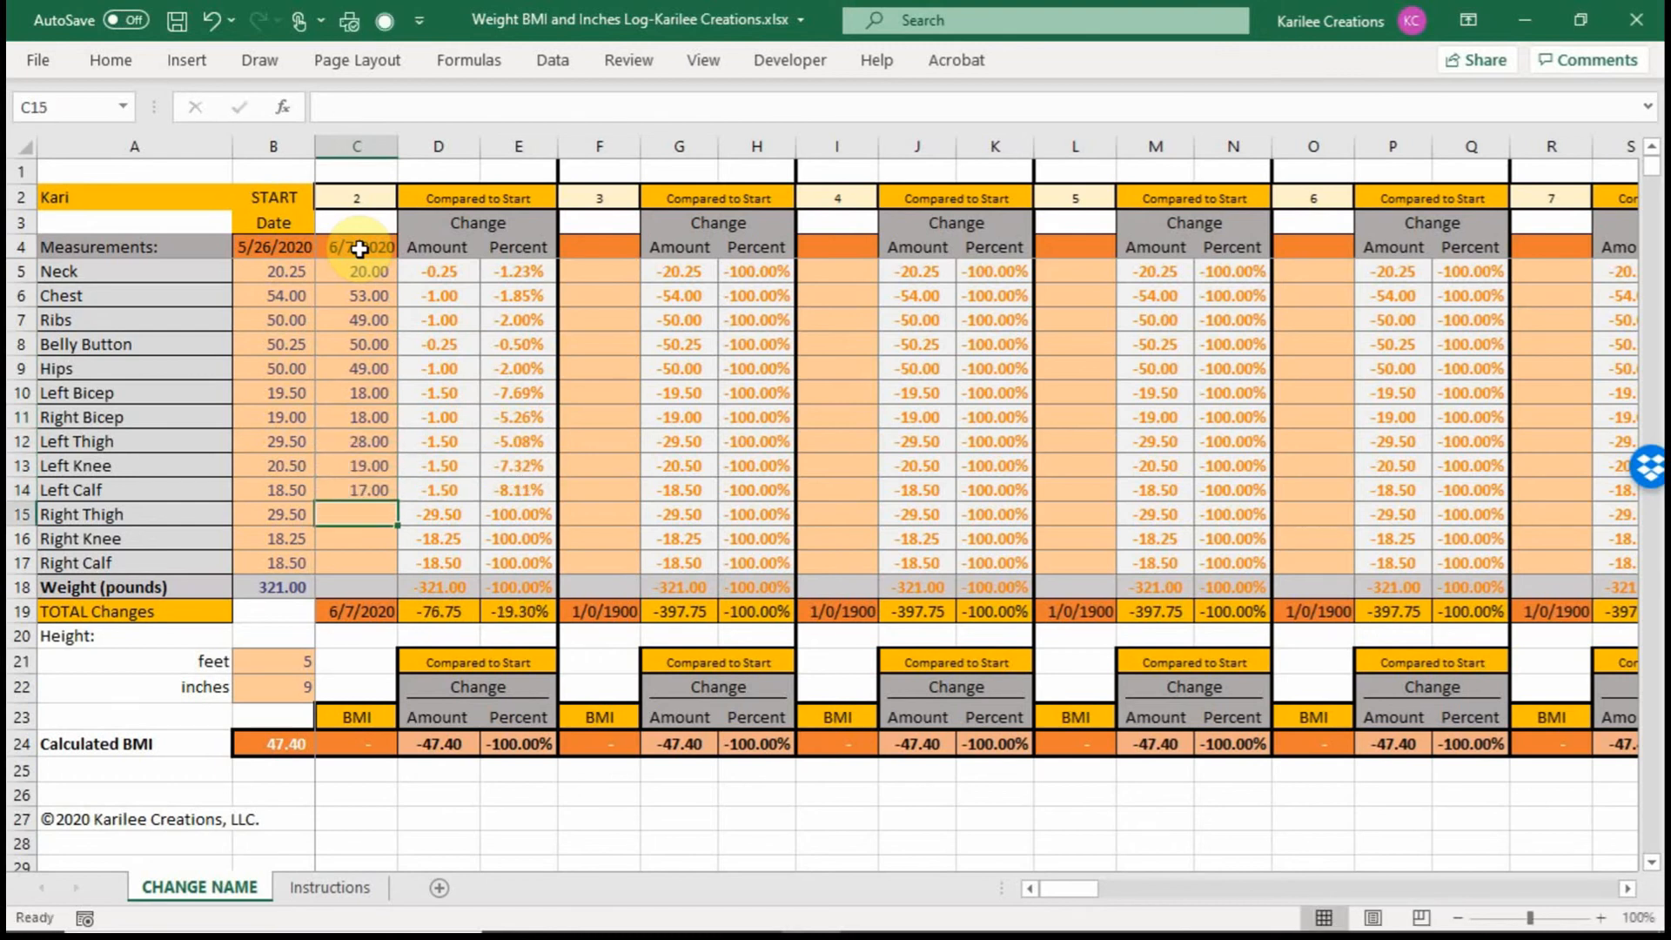
Step: Complete the second entry with right thigh 28, right knee 17, right calf 17 and a weight of 300 pounds
text(28)
key(Return)
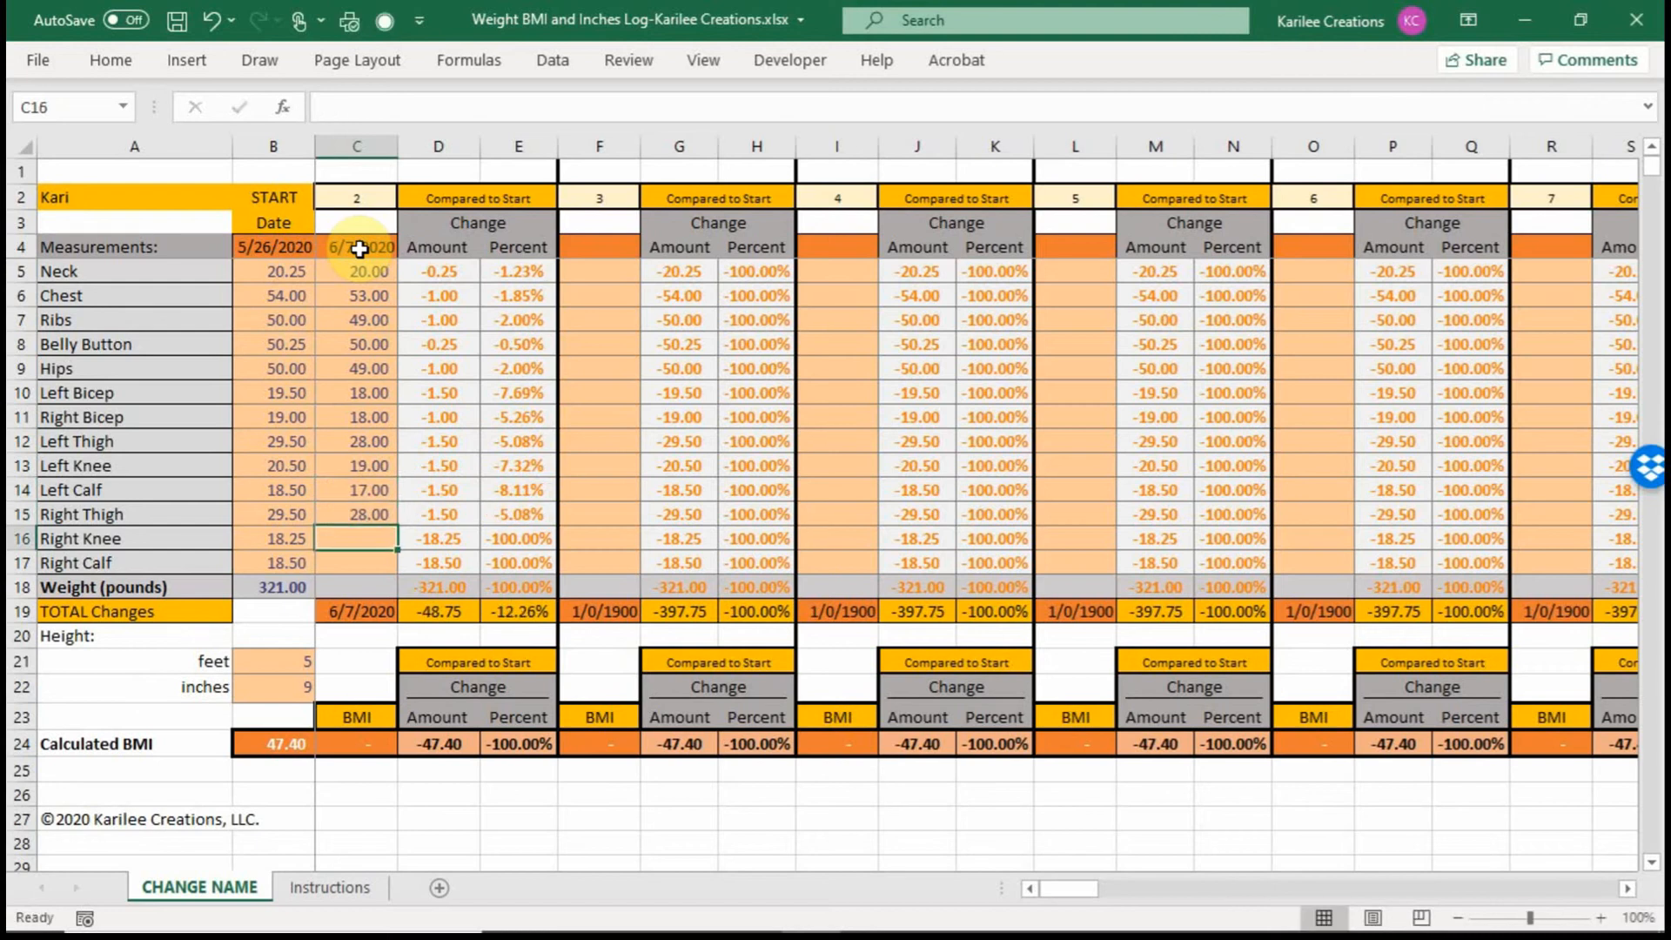
text(17)
key(Return)
text(17)
key(Return)
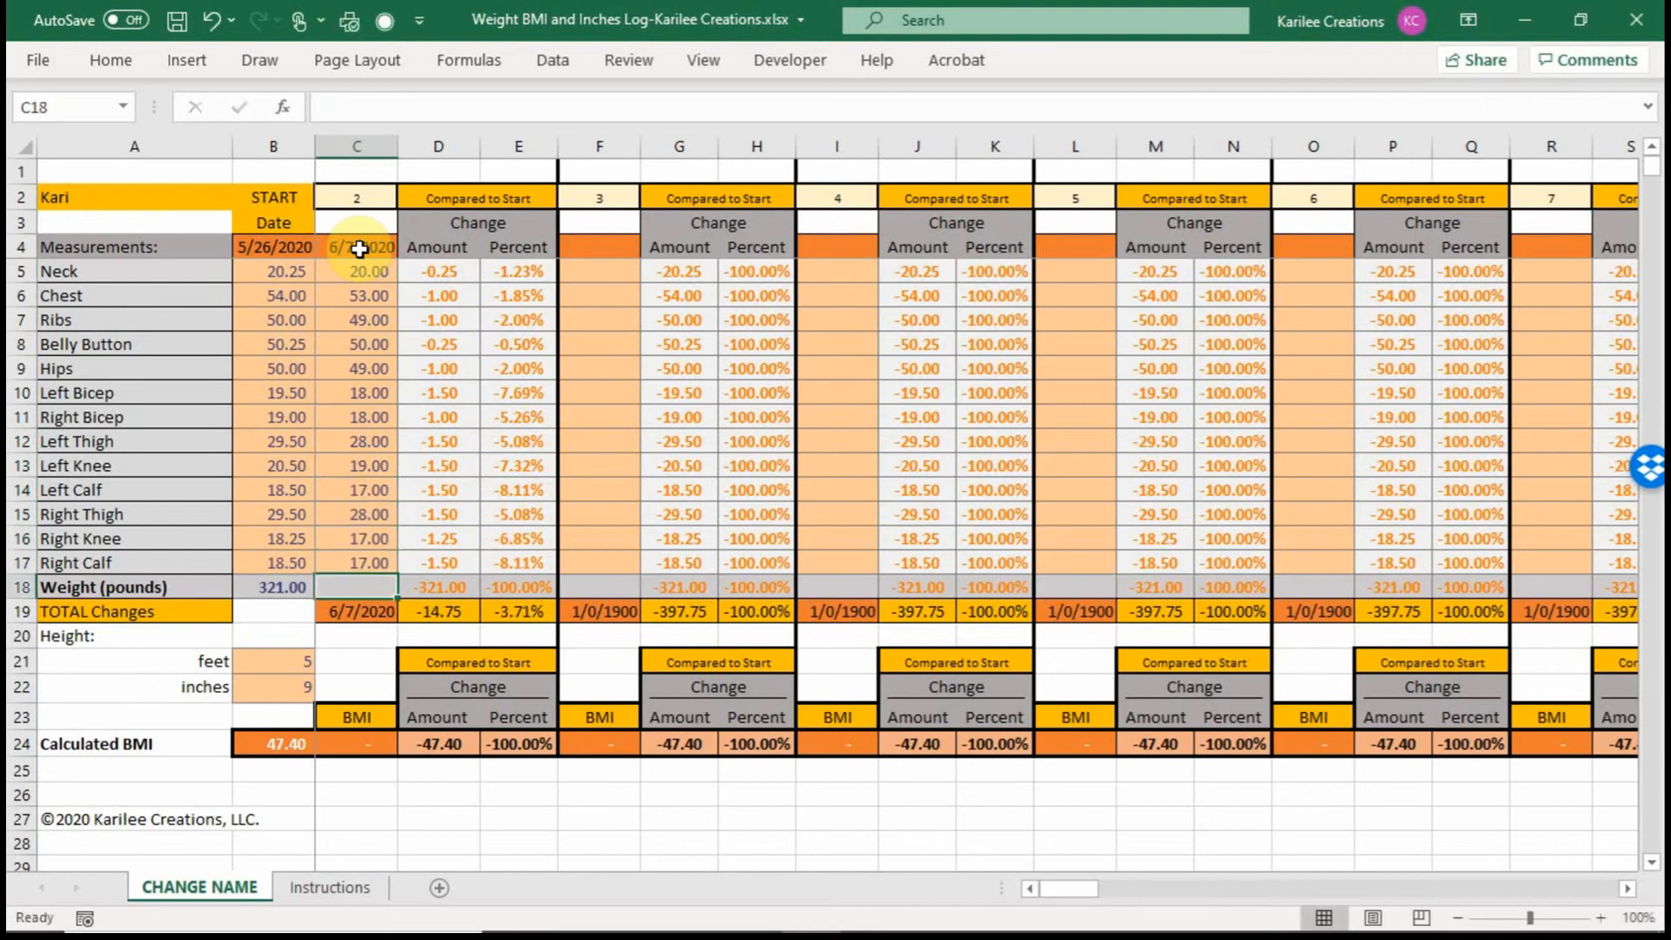
text(300)
key(Return)
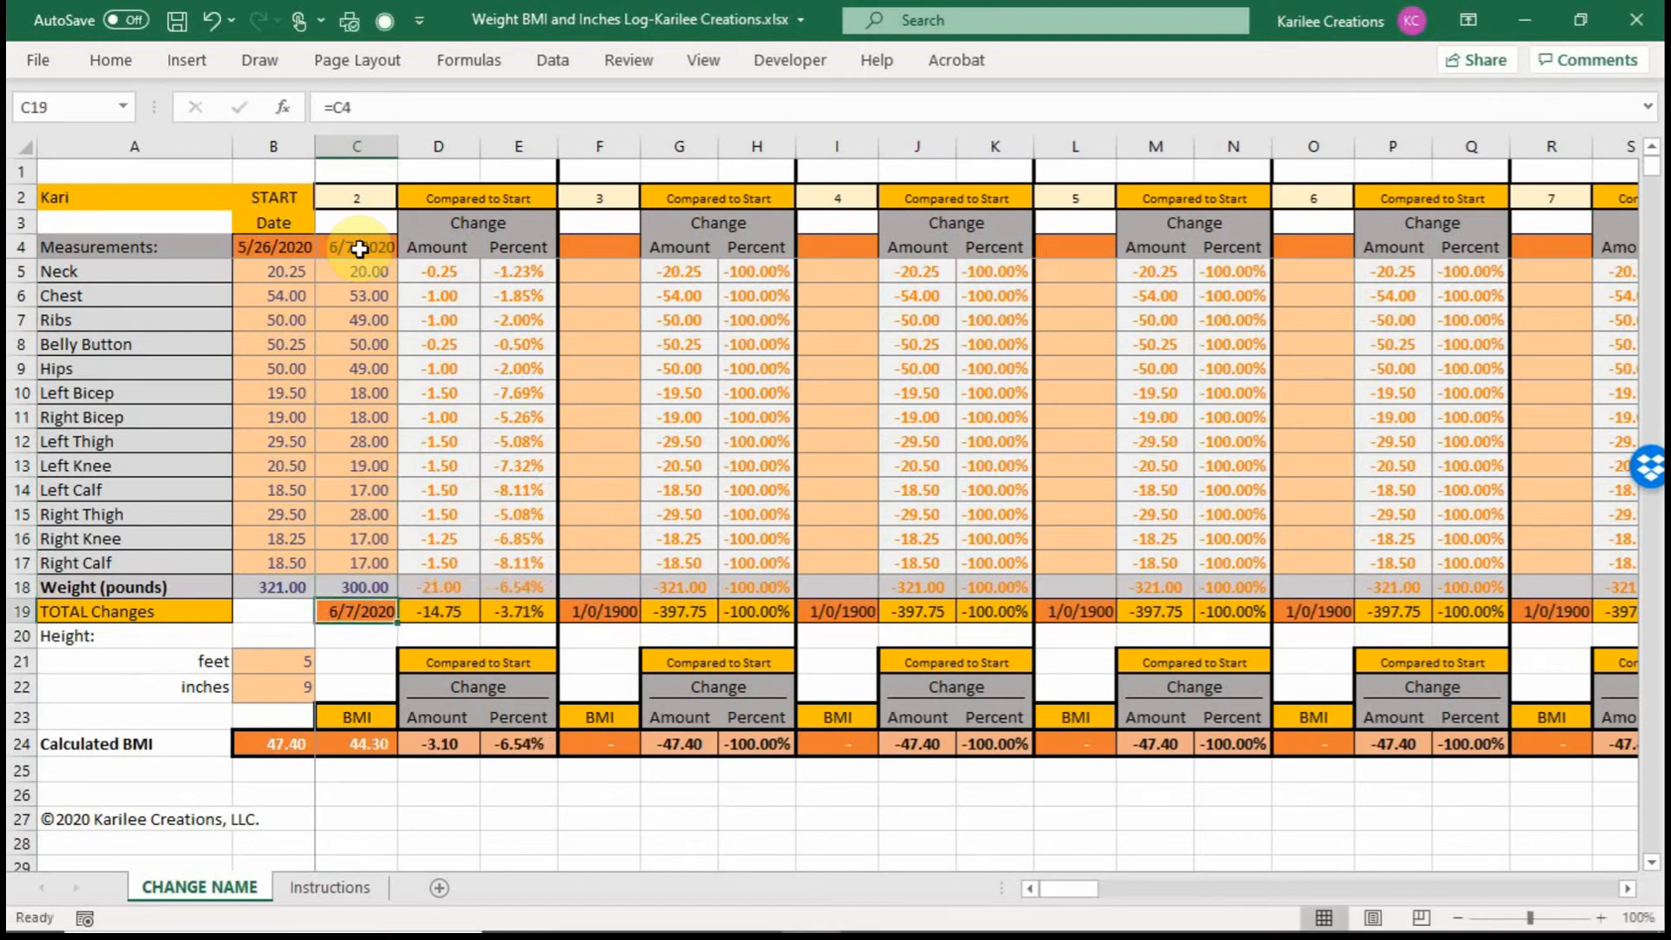
Step: Examine the second entry's amount and percent changes for the body measurements, the weight and the TOTAL Changes row
click(447, 269)
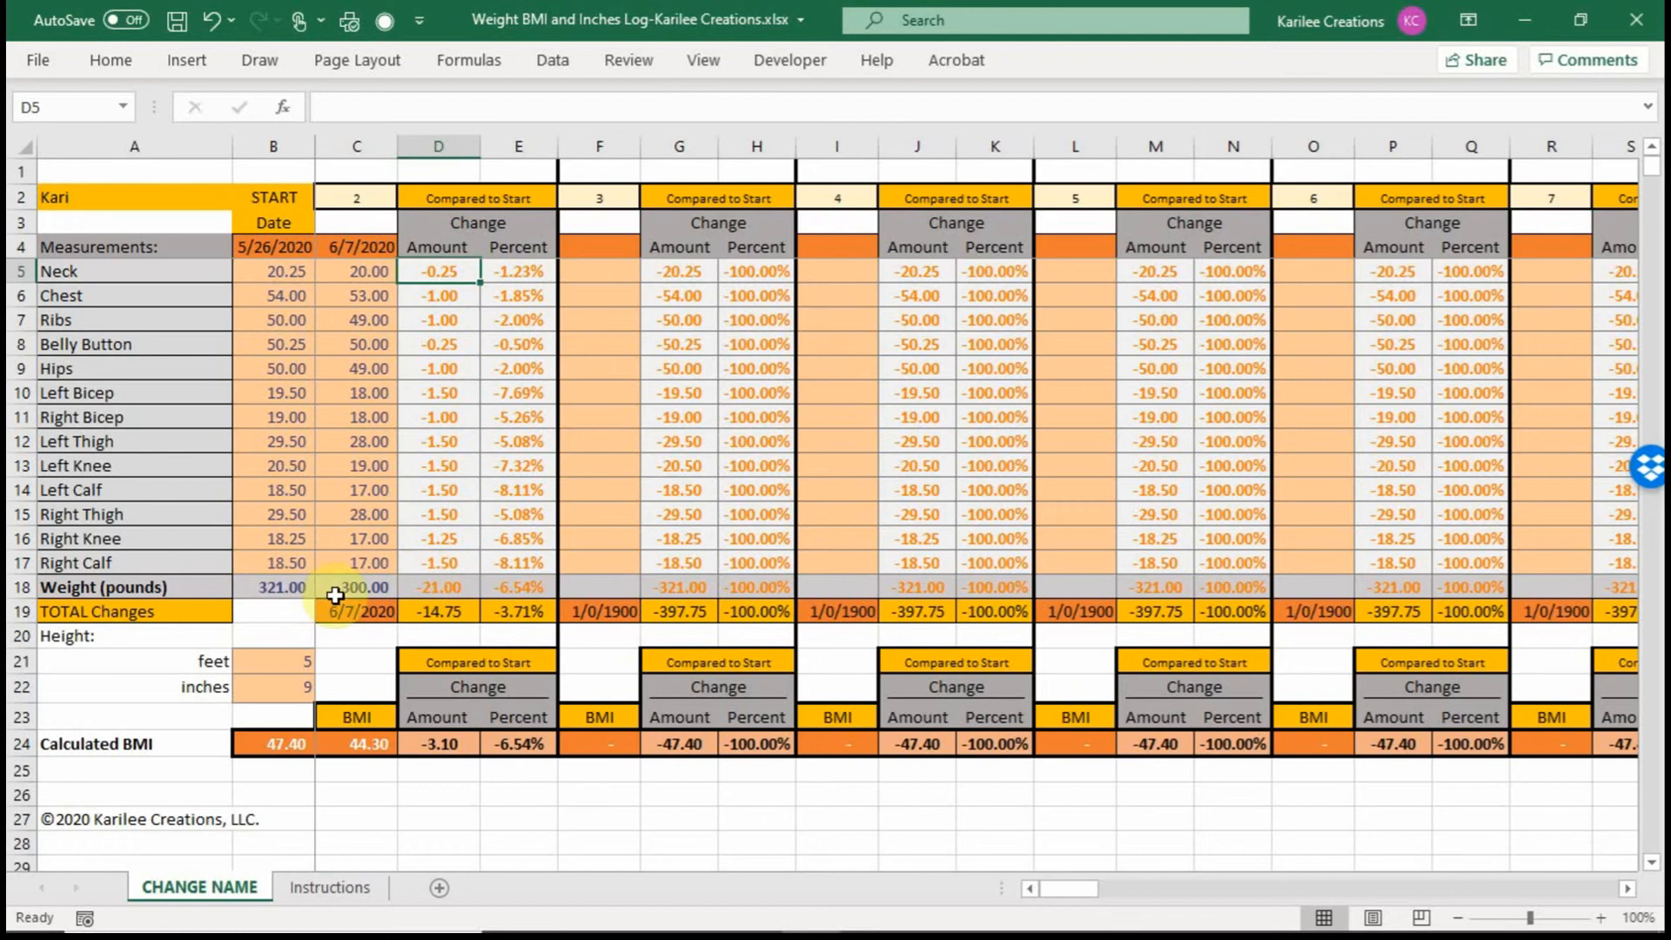
click(448, 582)
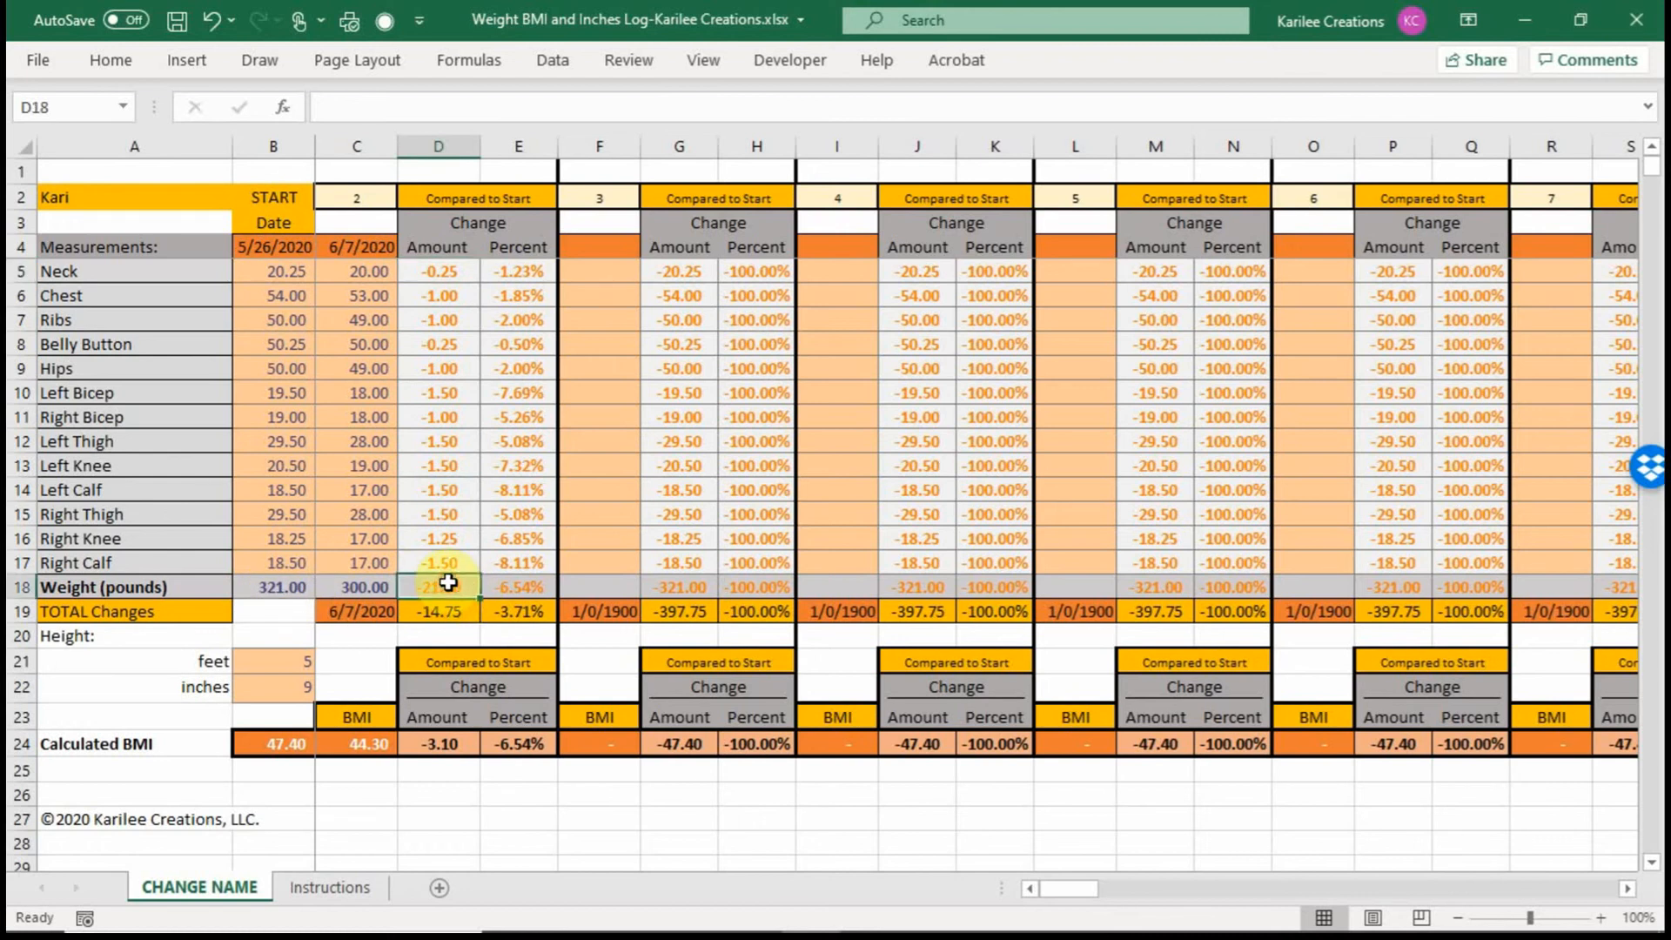
click(532, 585)
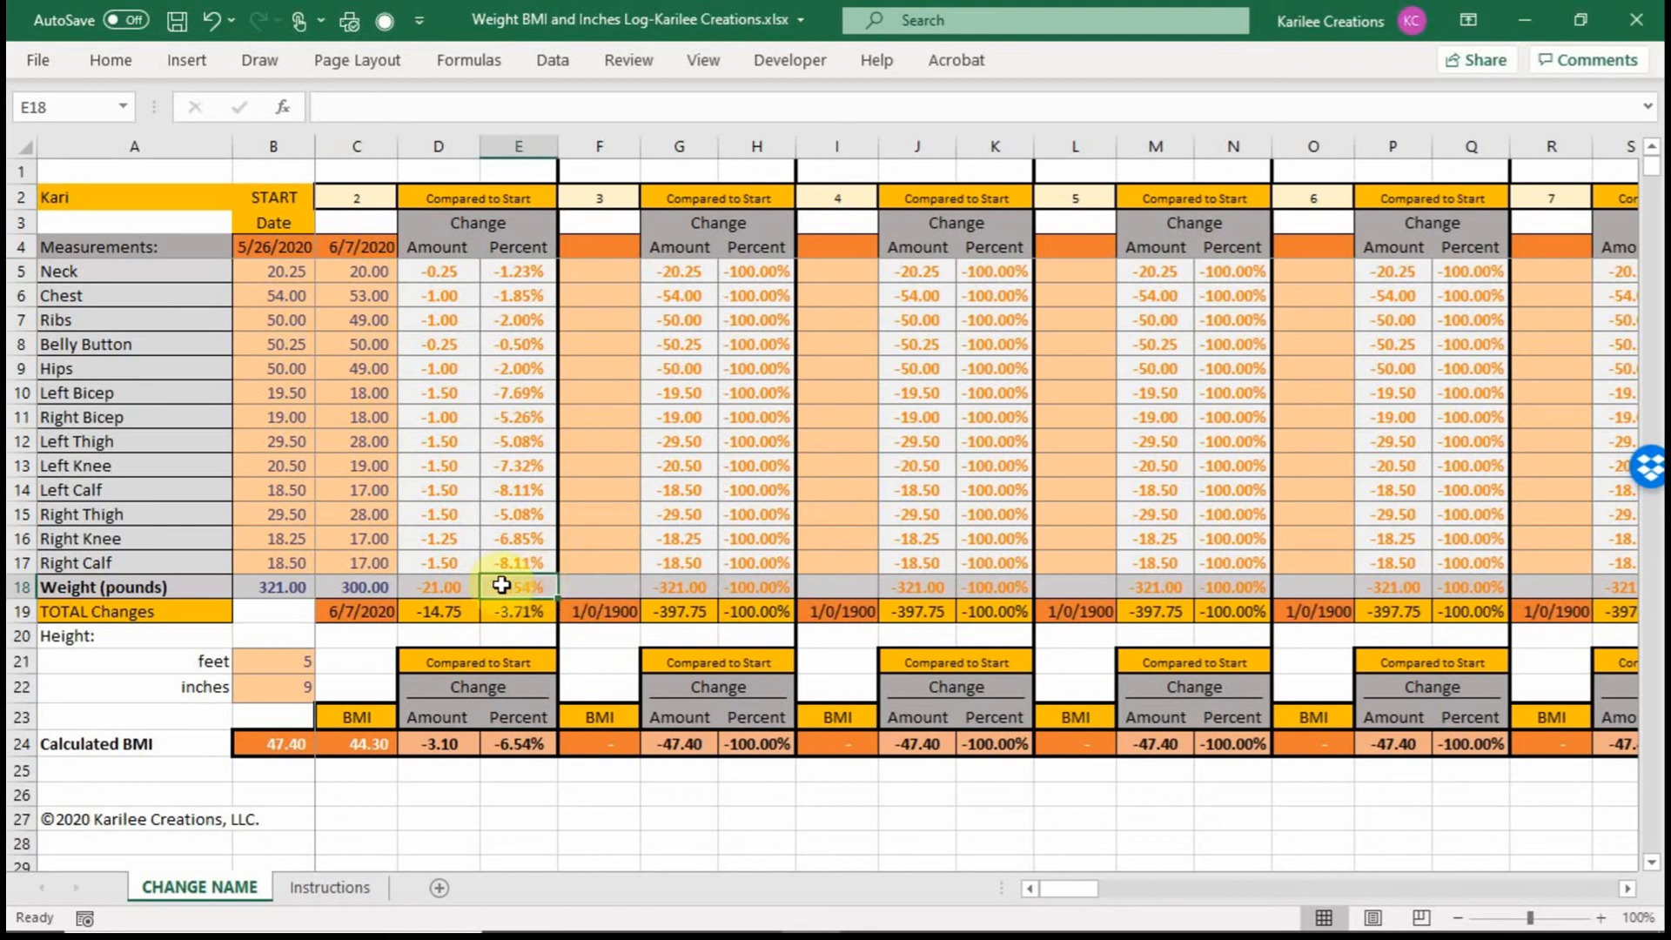
click(442, 609)
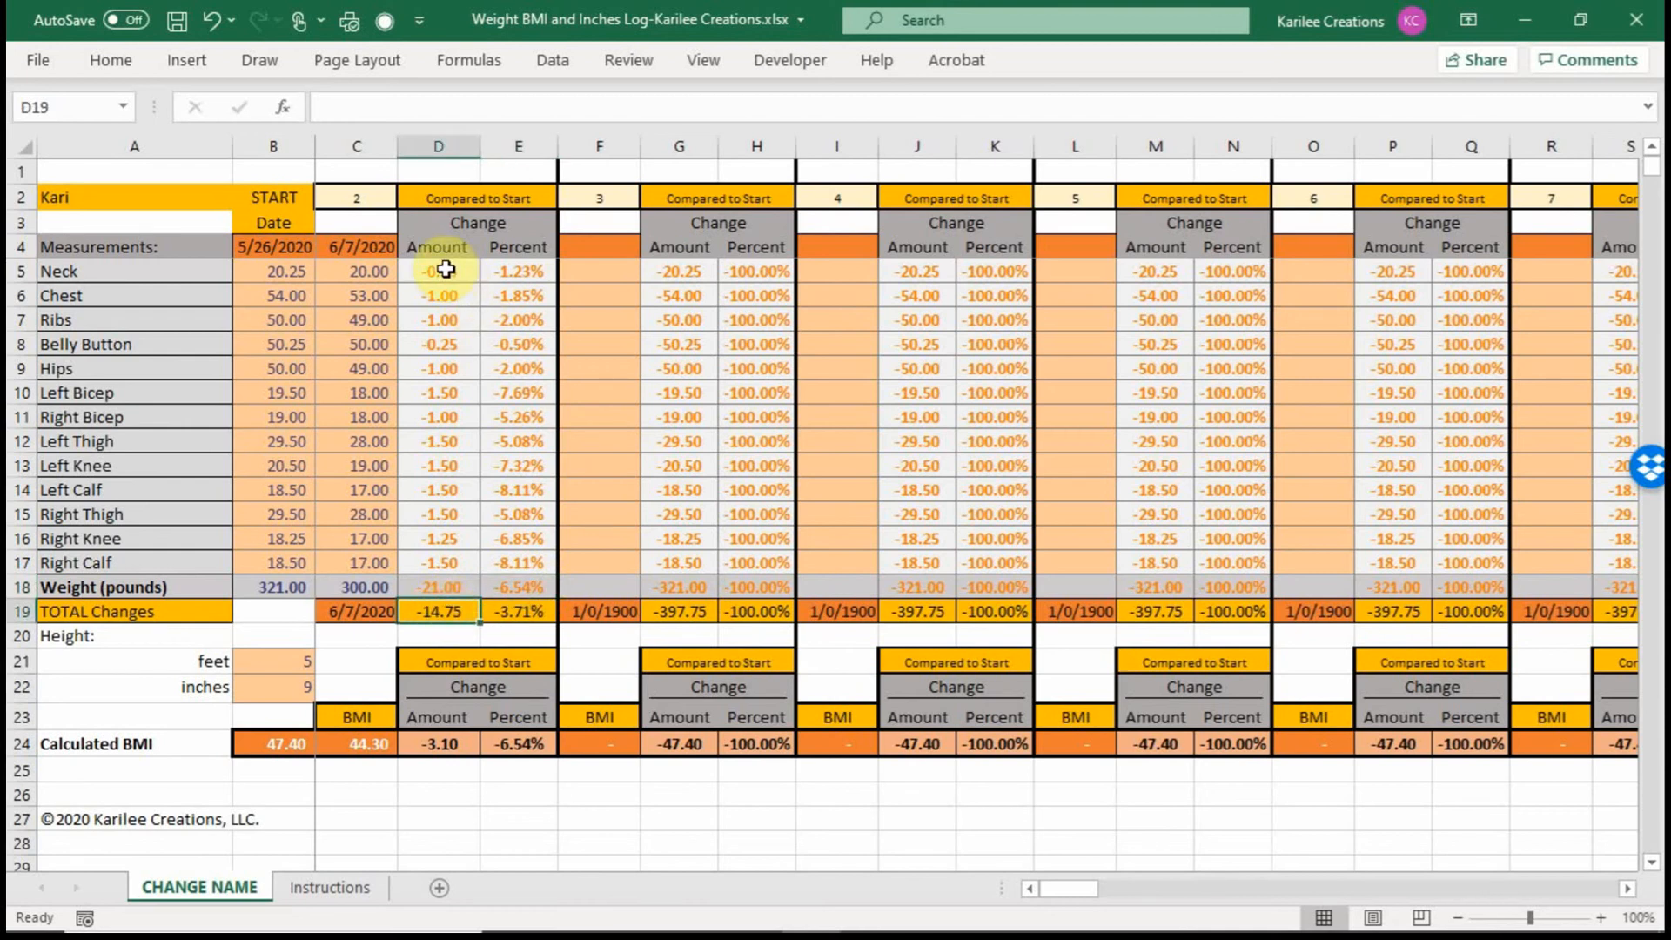
drag(446, 270, 435, 558)
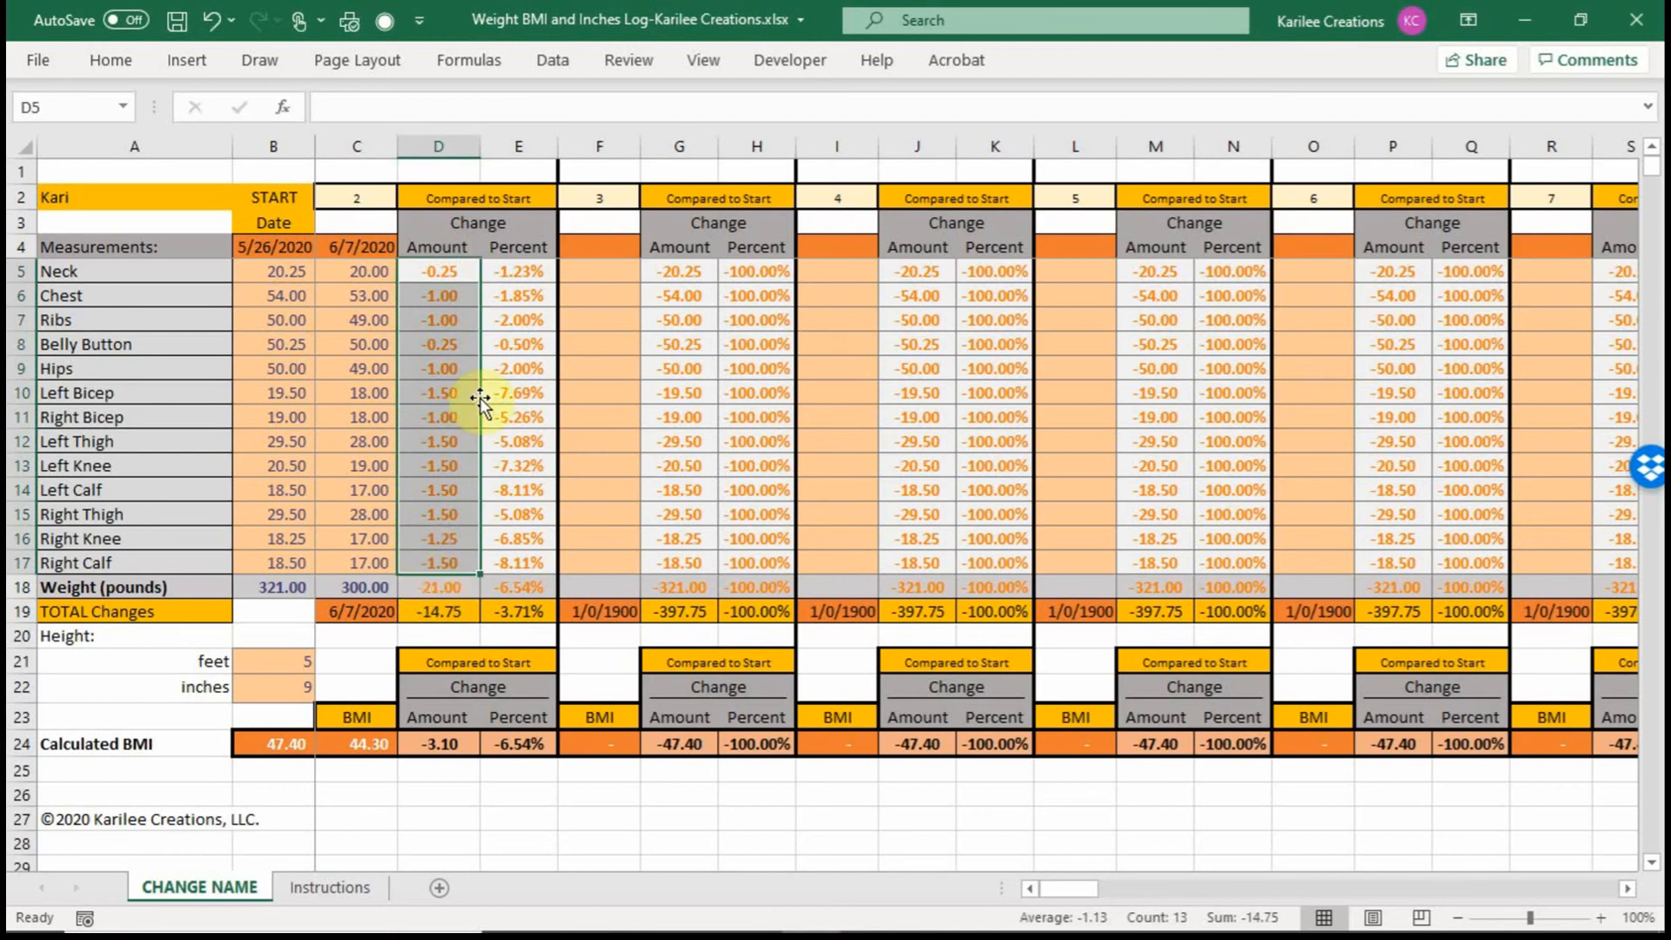
click(444, 615)
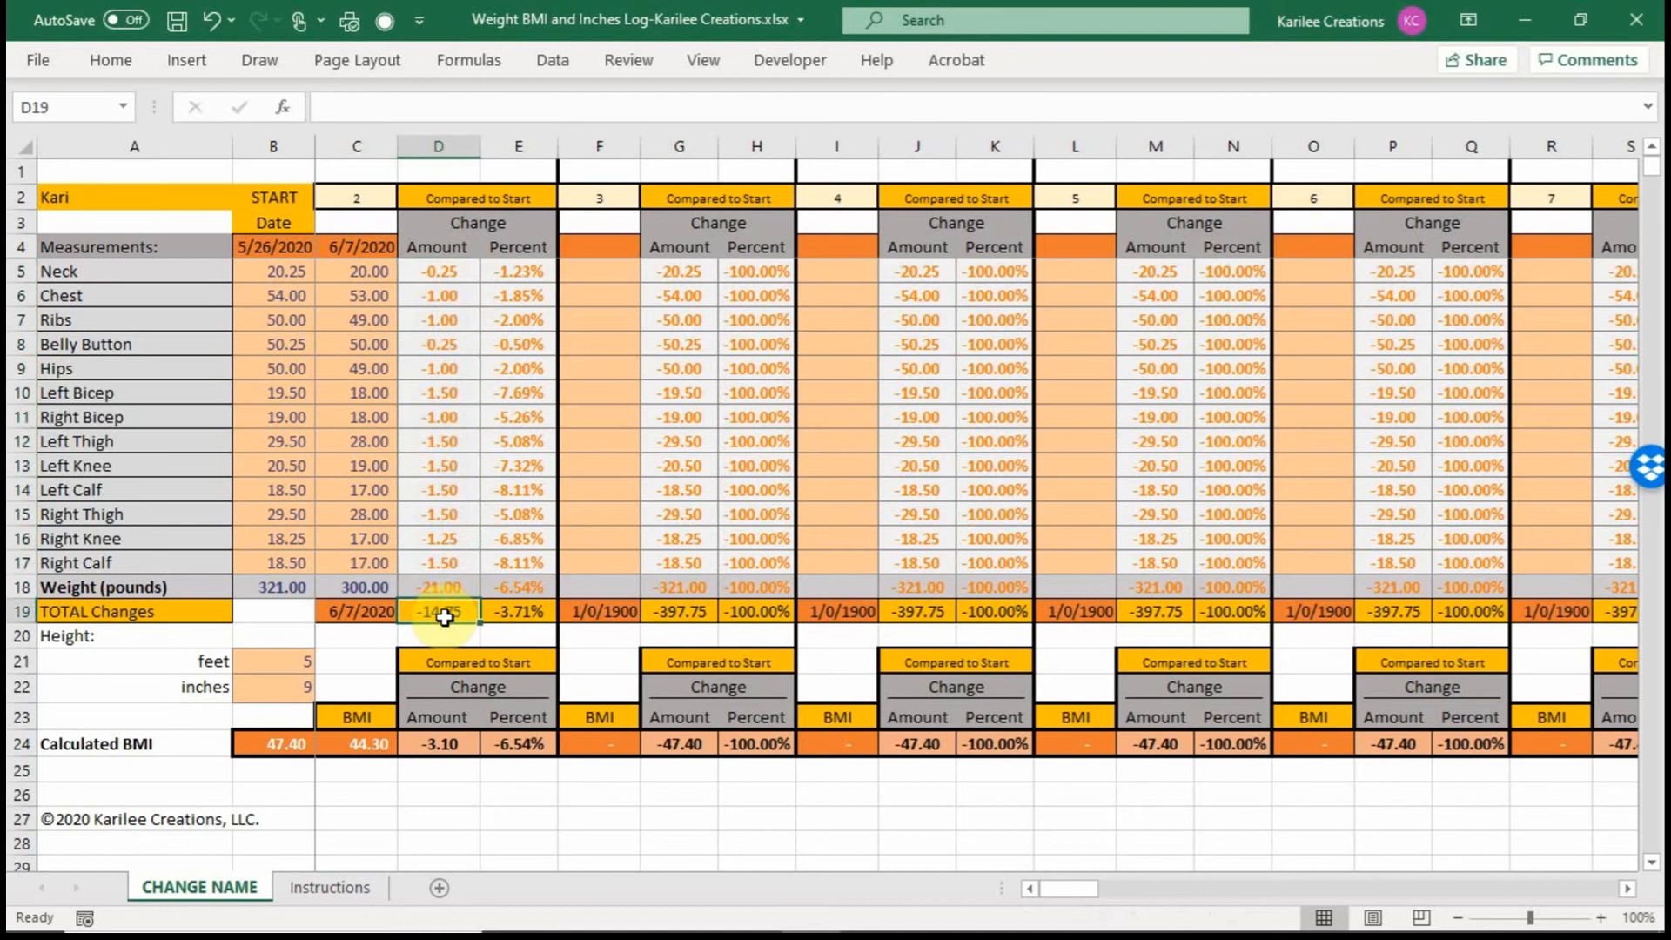
click(520, 615)
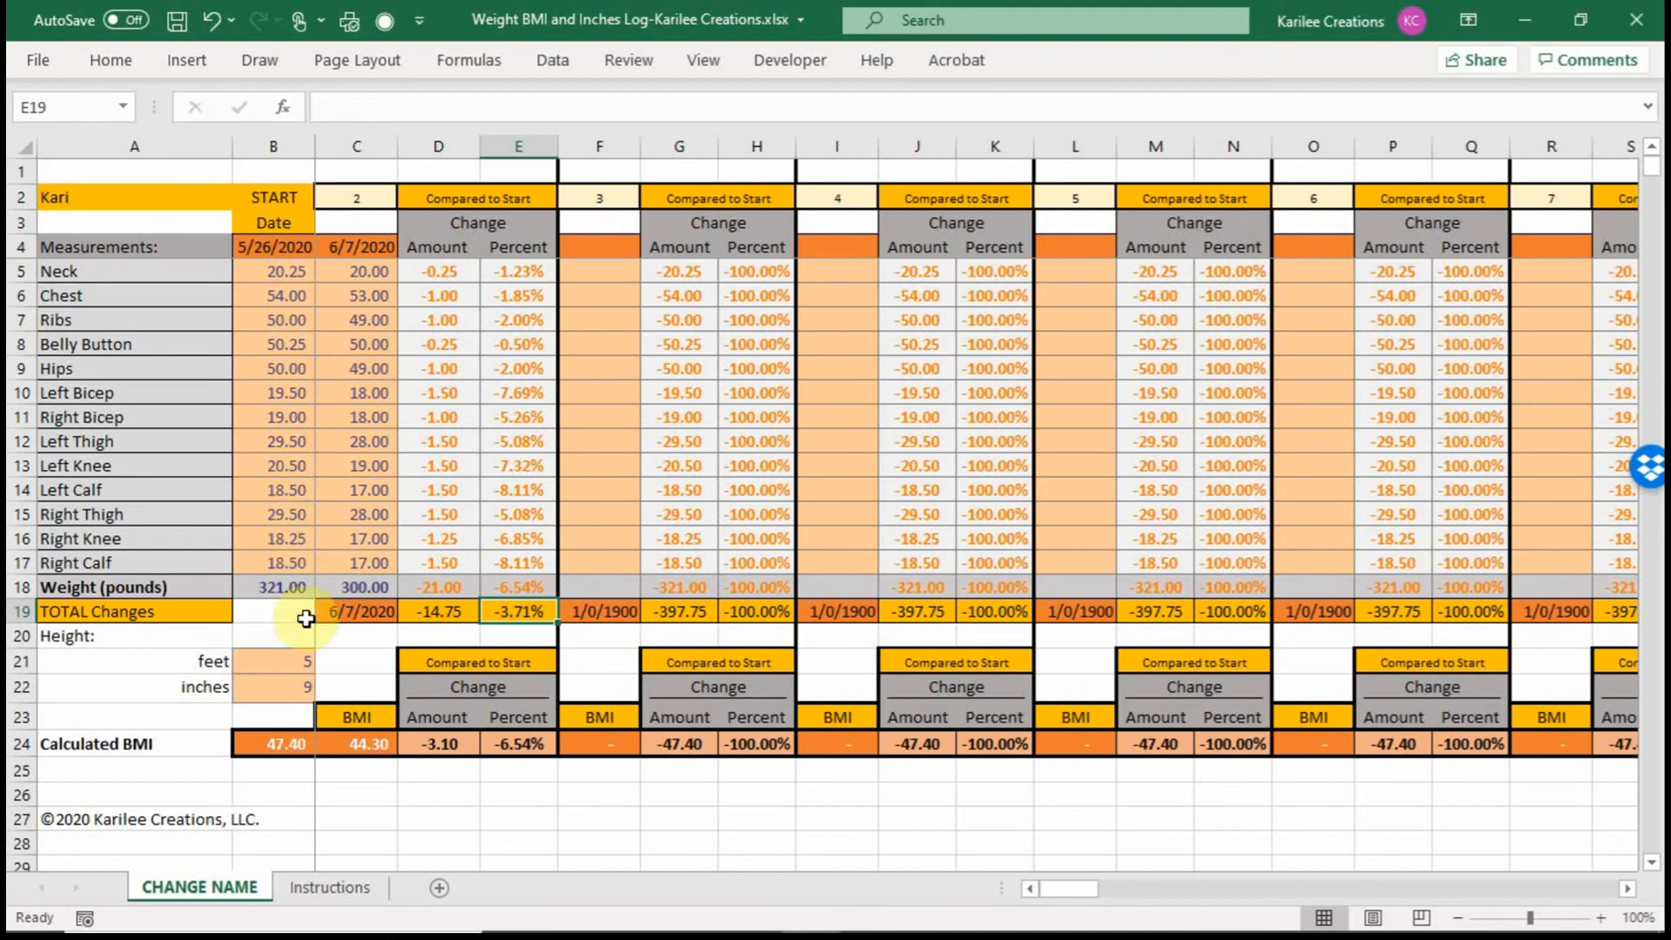
Step: Examine the Calculated BMI row for the start and second entry, including the BMI's amount and percent change
click(281, 746)
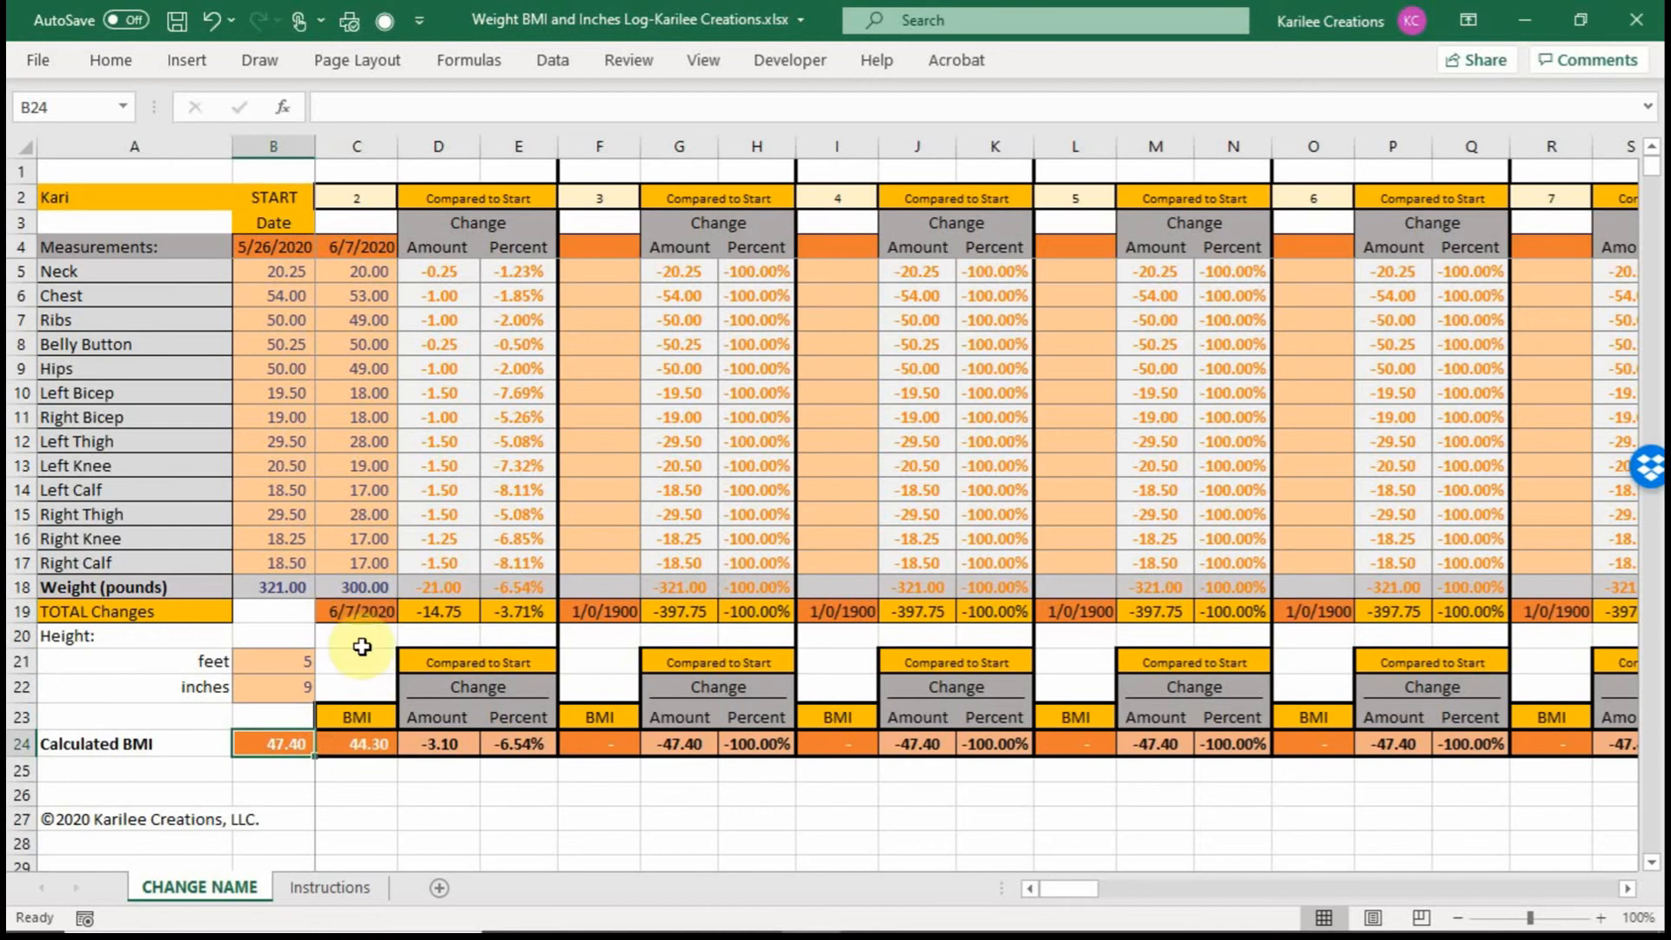
click(350, 743)
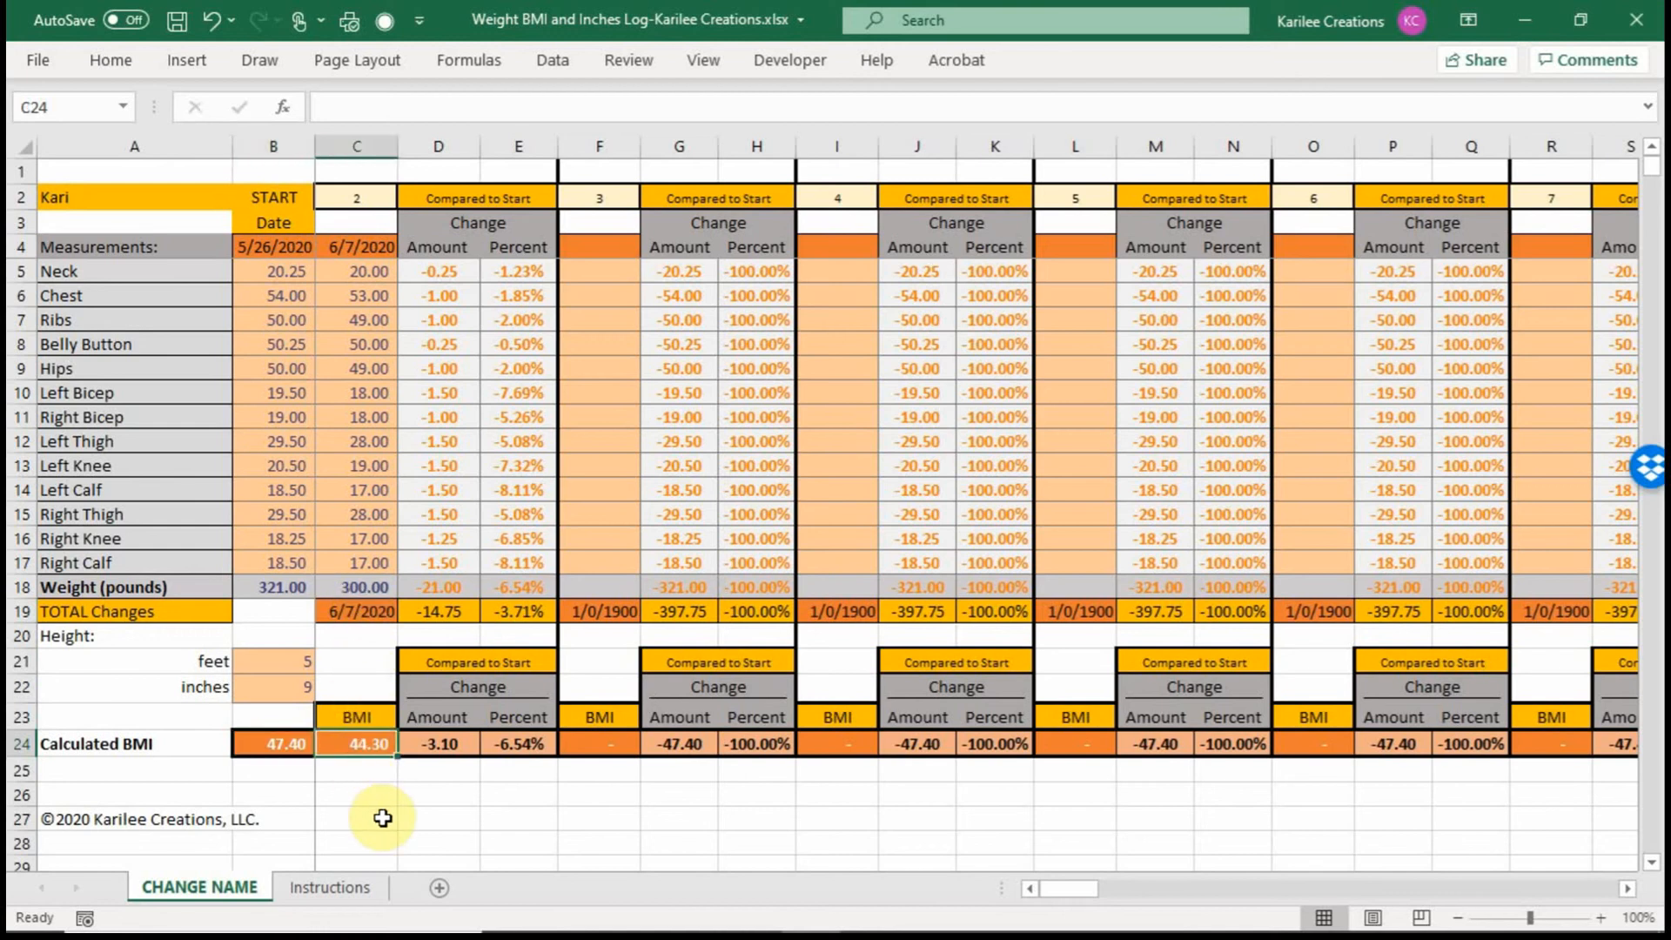
click(463, 746)
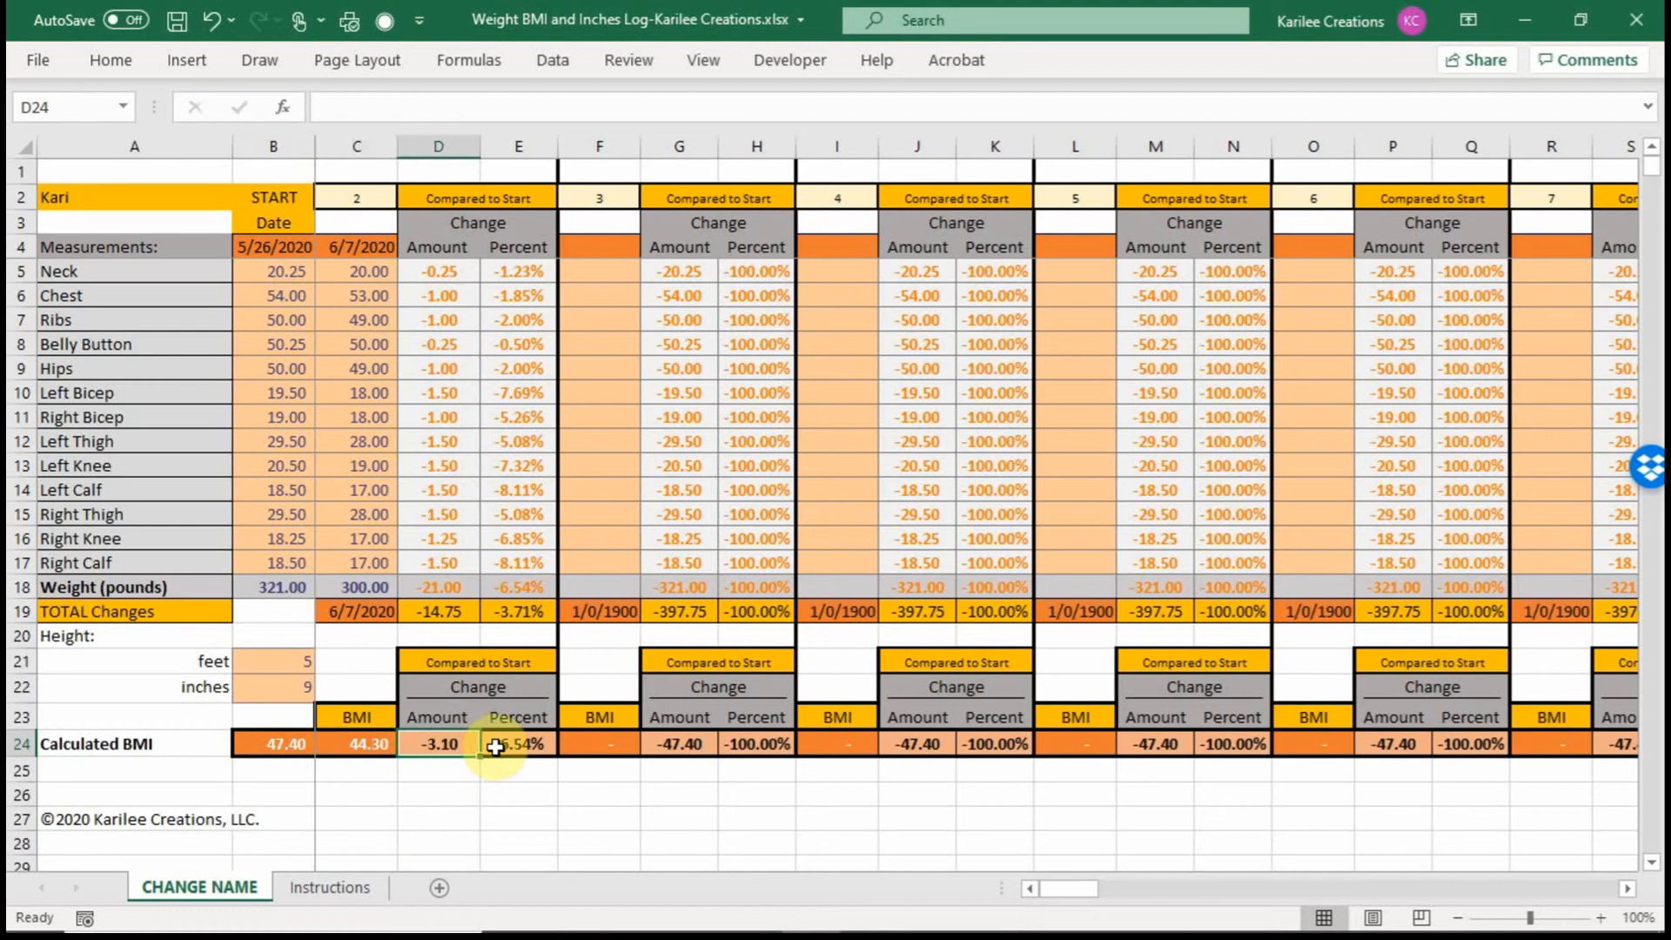
click(538, 741)
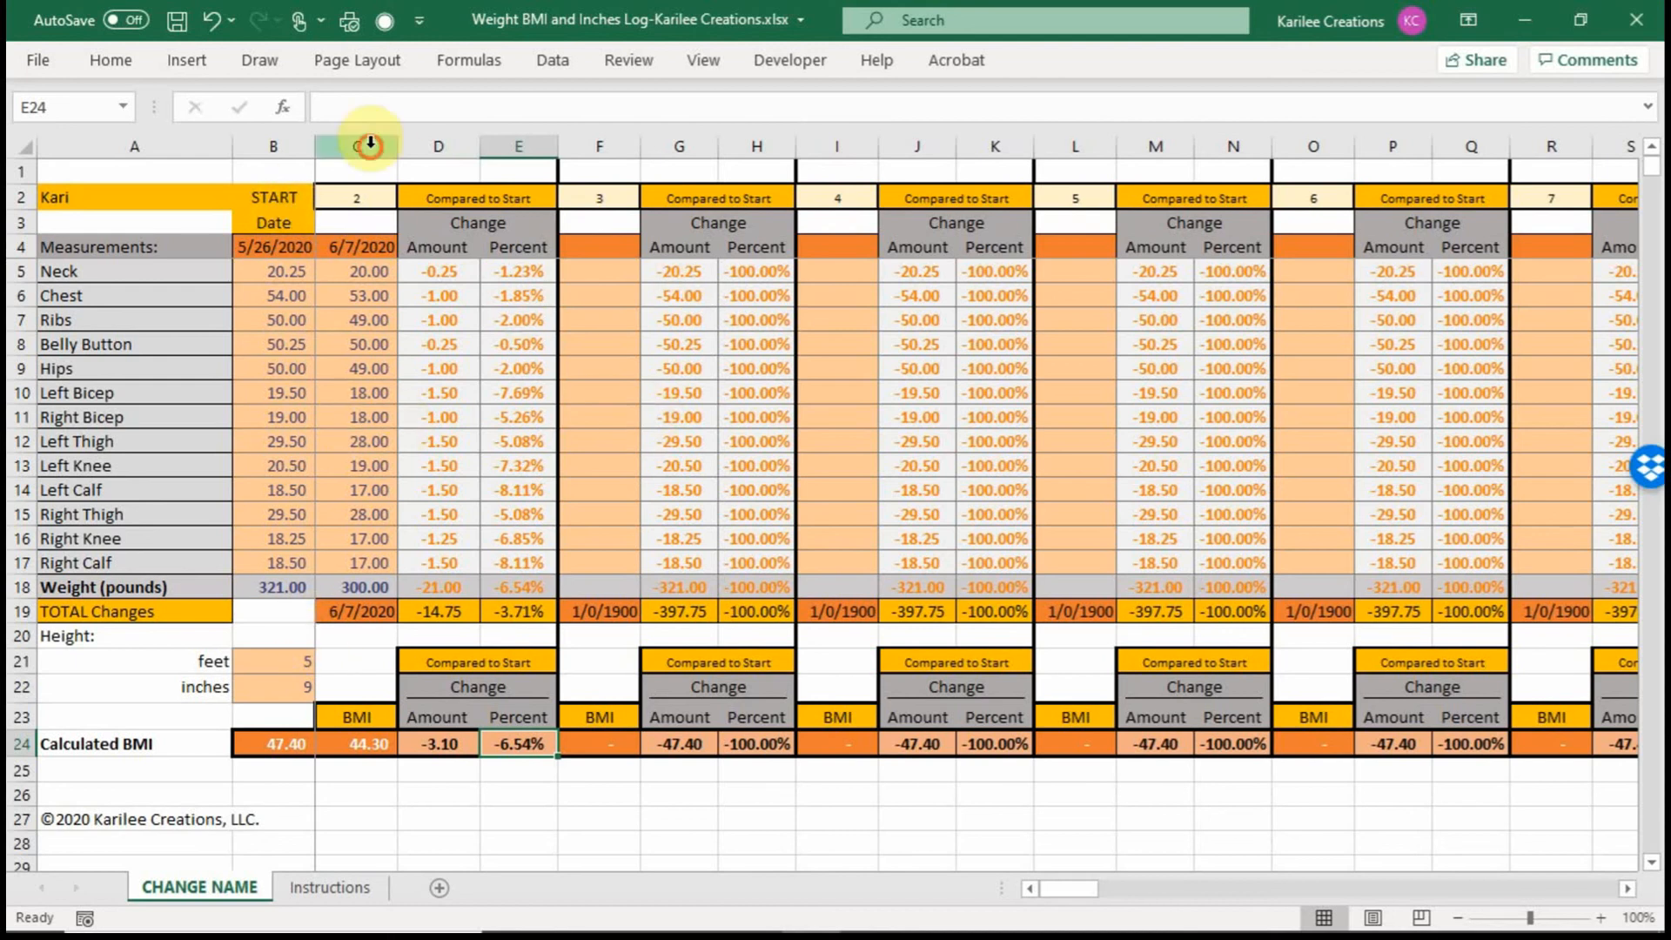
Step: Hide columns C through N, covering entries 2 to 5
drag(369, 145, 1196, 145)
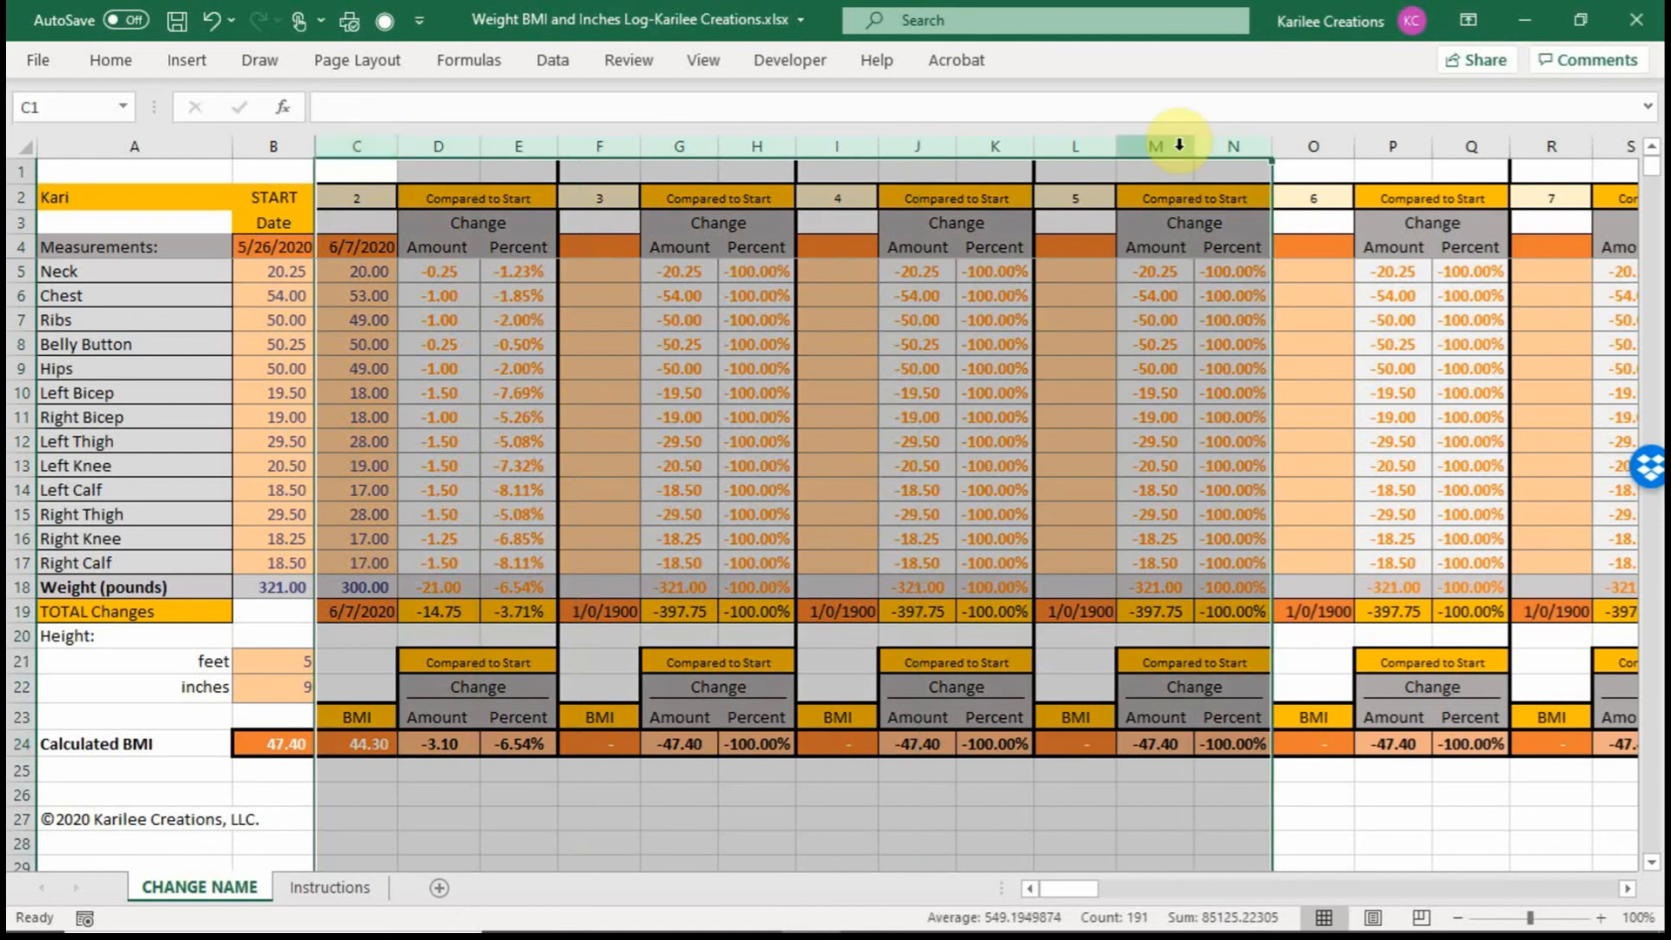
right_click(1181, 148)
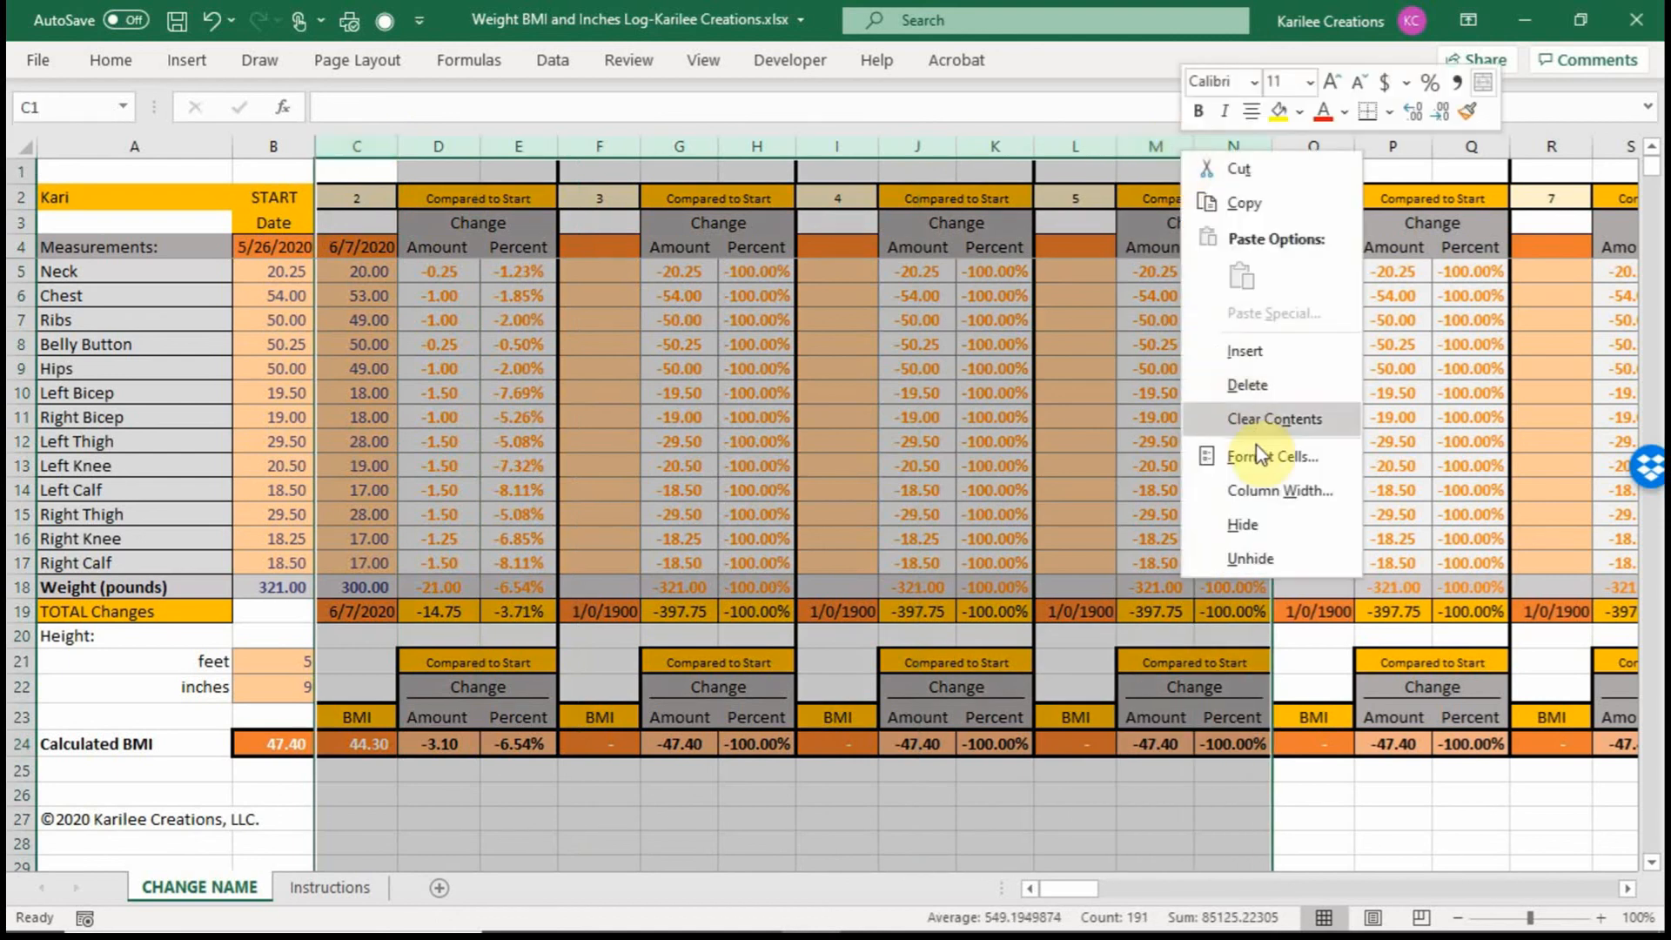
click(1244, 520)
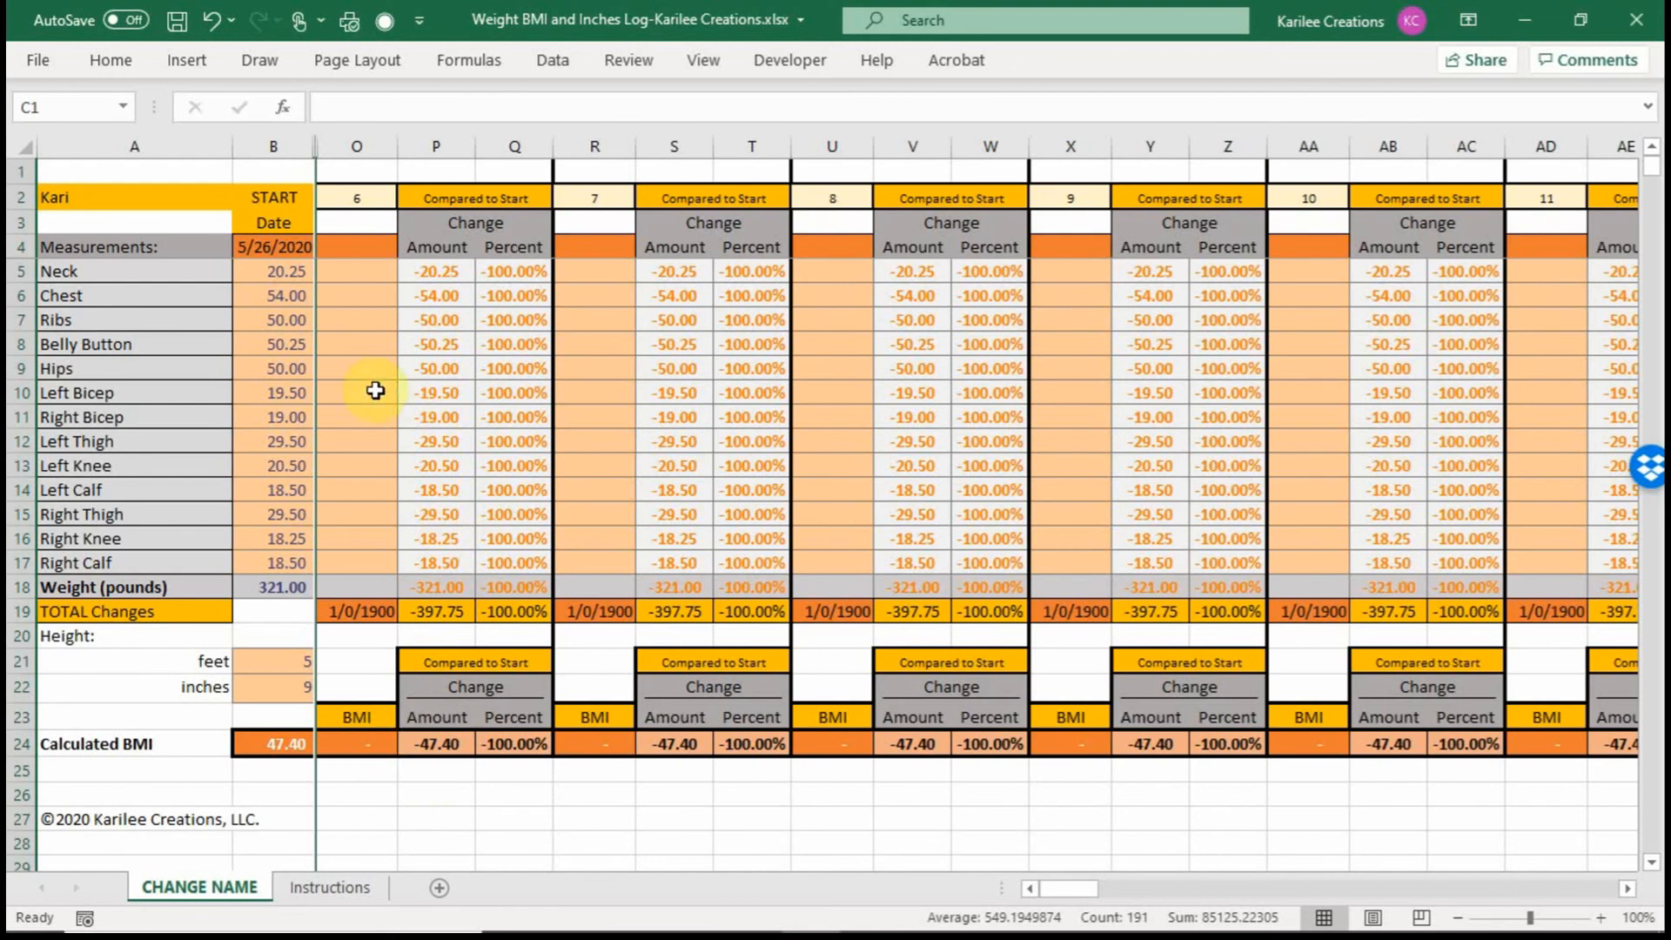
Step: Unhide the columns between B and O and clear the column selection
drag(294, 144, 343, 146)
right_click(343, 146)
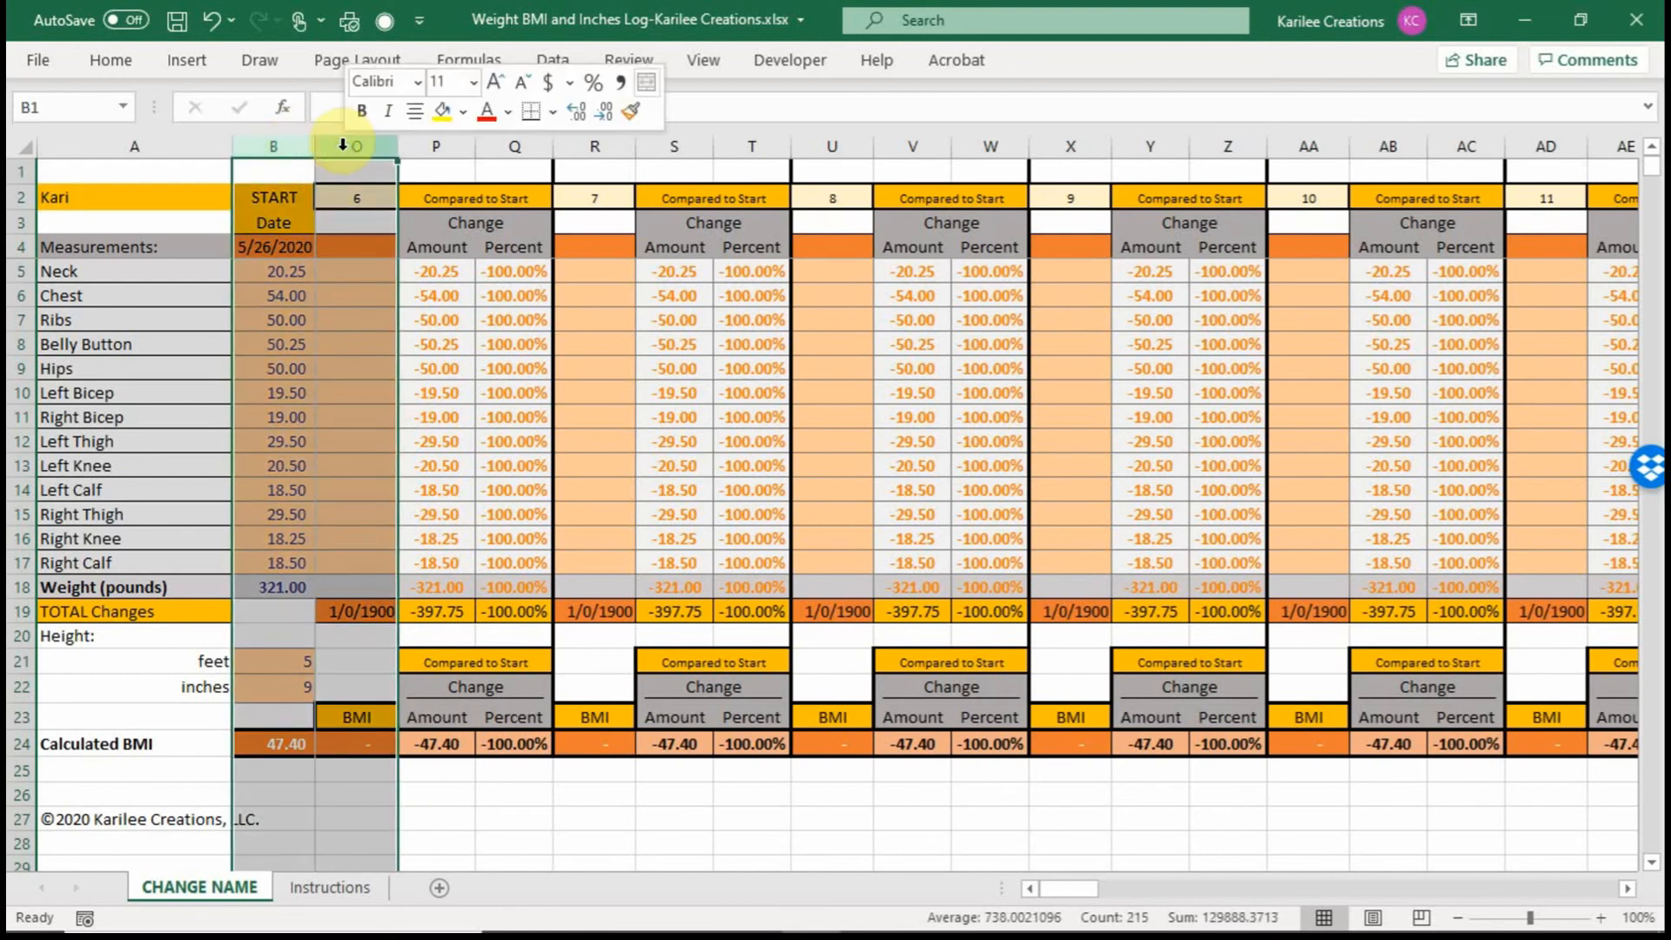
click(423, 566)
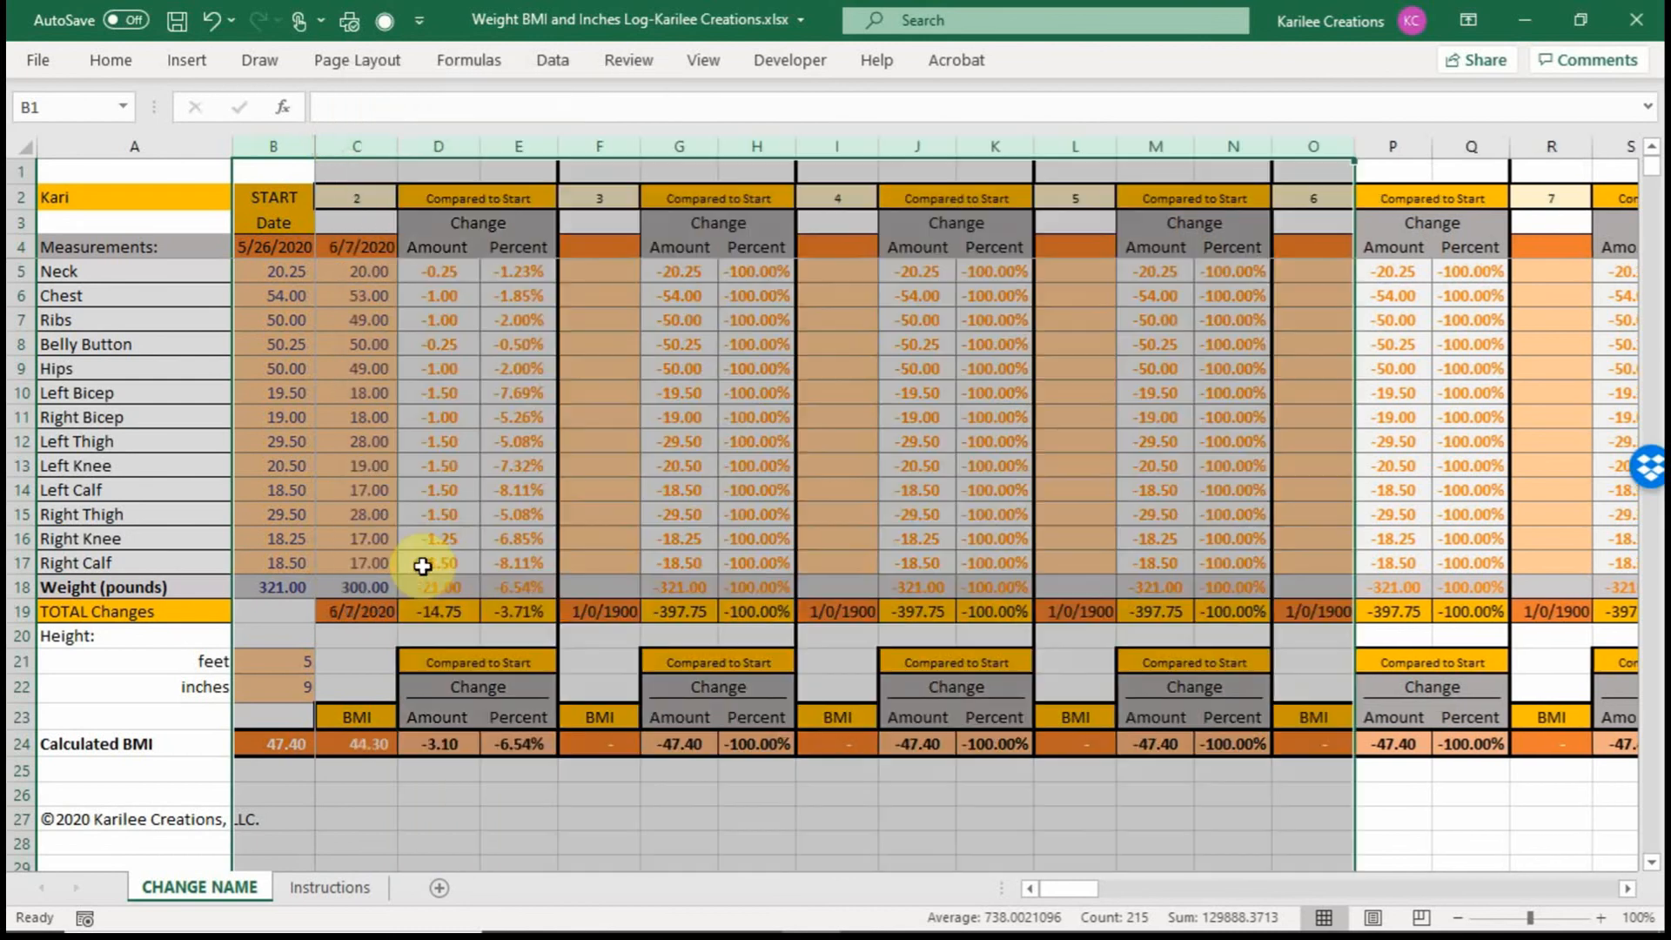
click(627, 513)
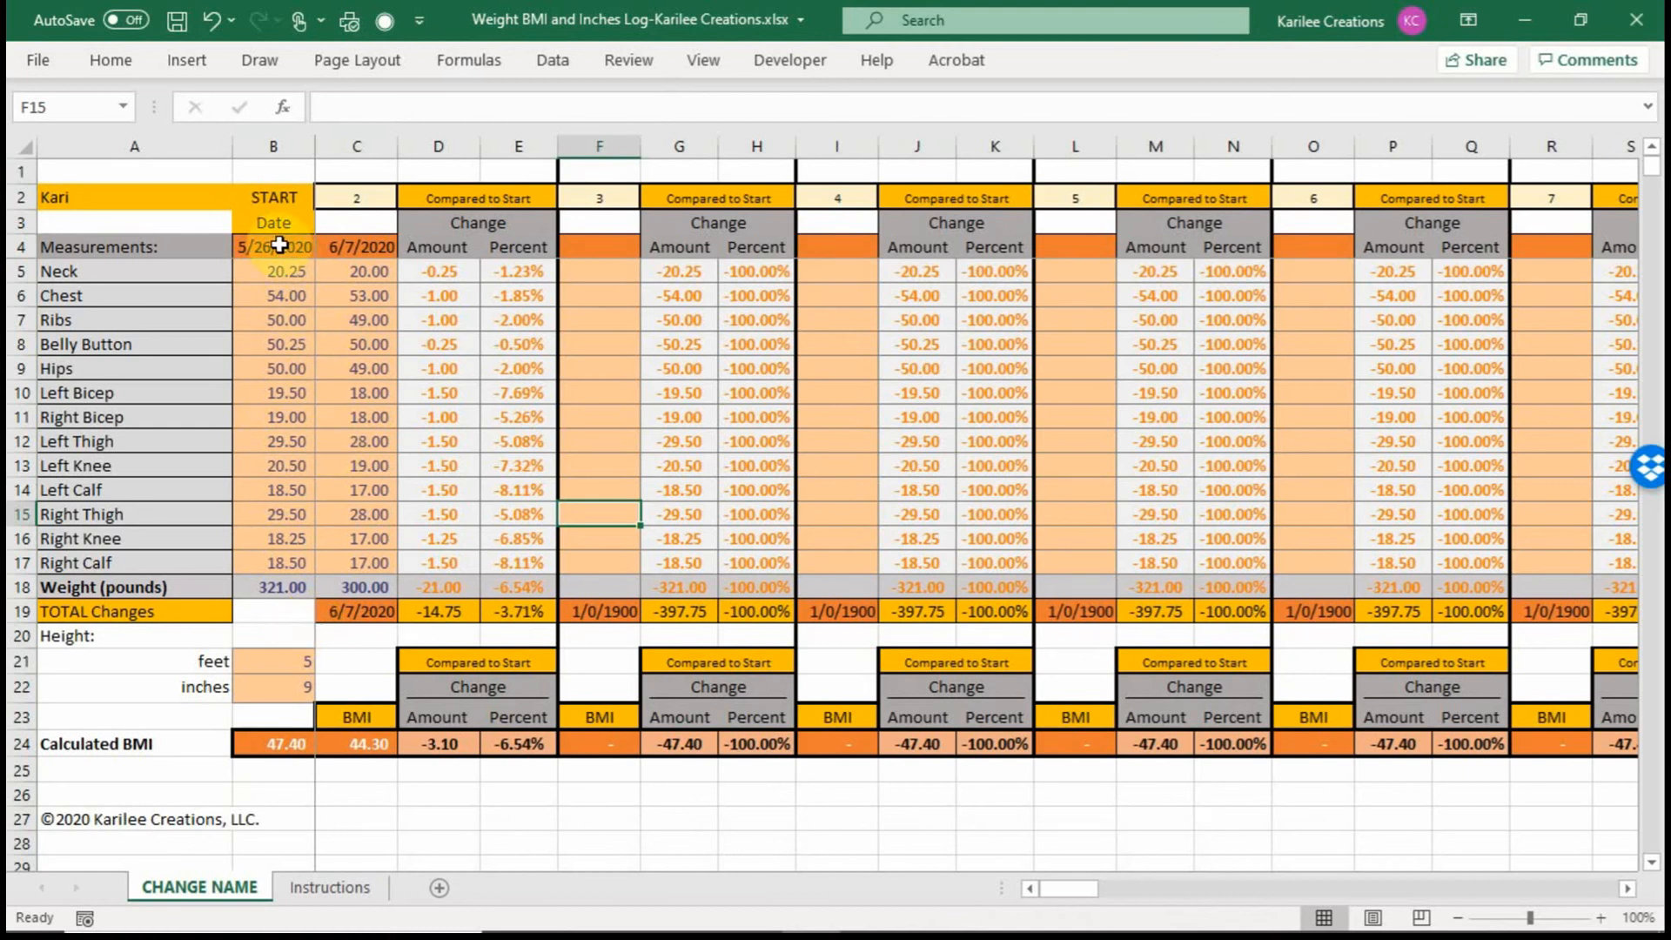
Step: Clear the dates, body measurements and weights of the start and second entries, plus the height in feet and inches
drag(277, 247, 347, 590)
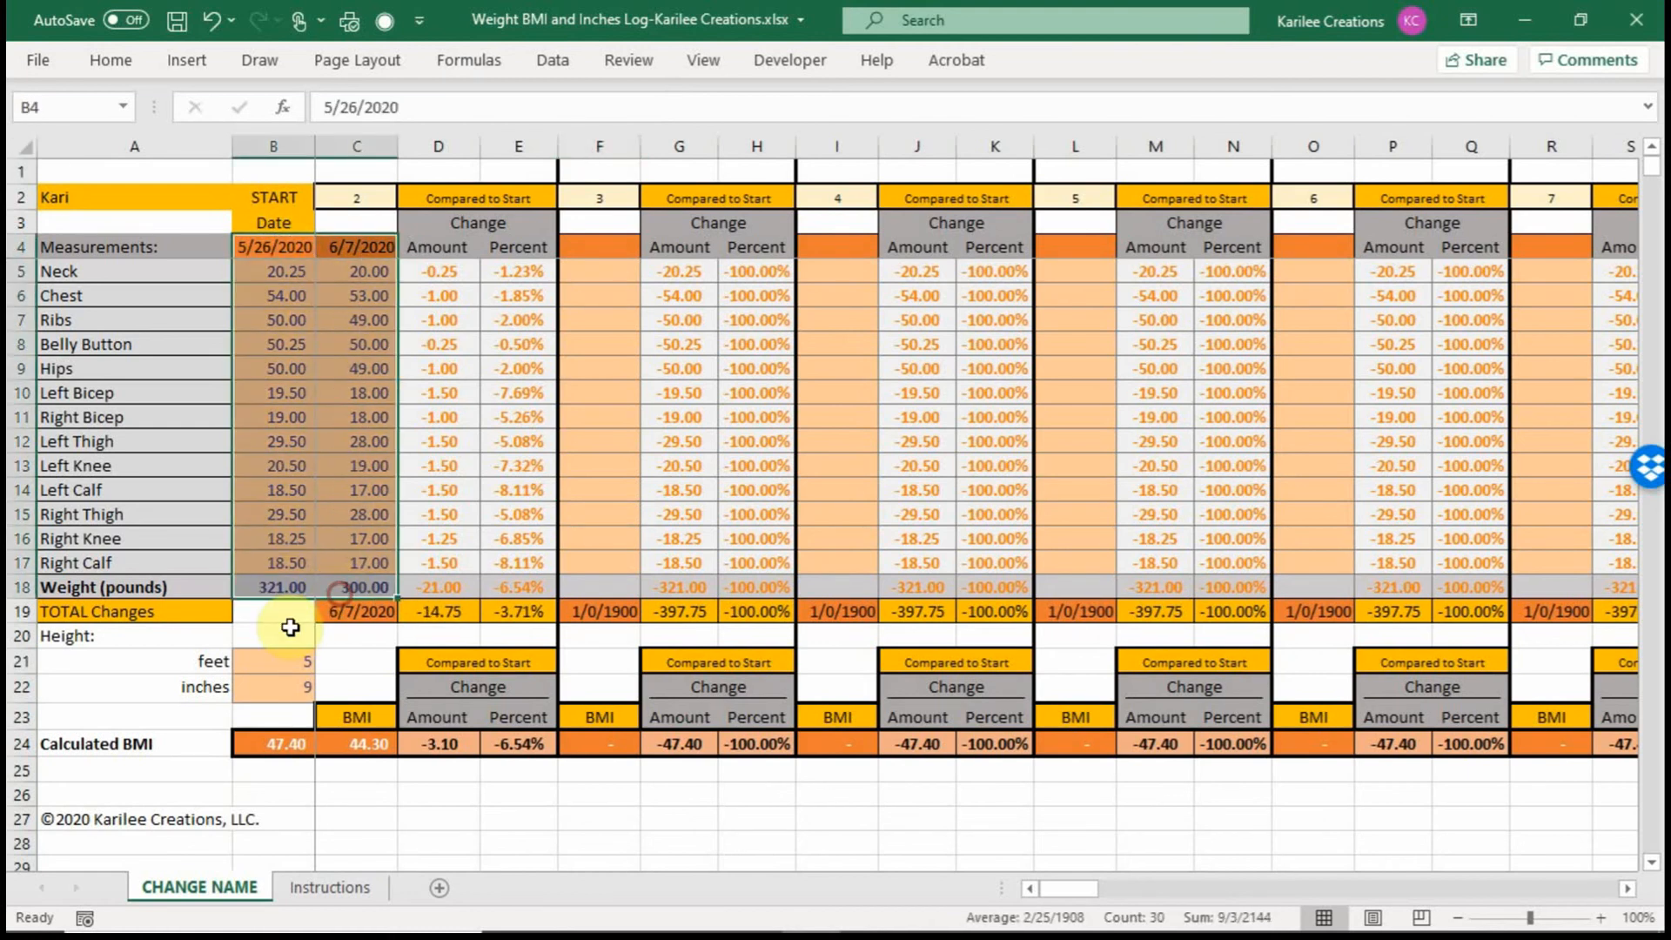
key(Delete)
drag(262, 648, 261, 681)
key(Delete)
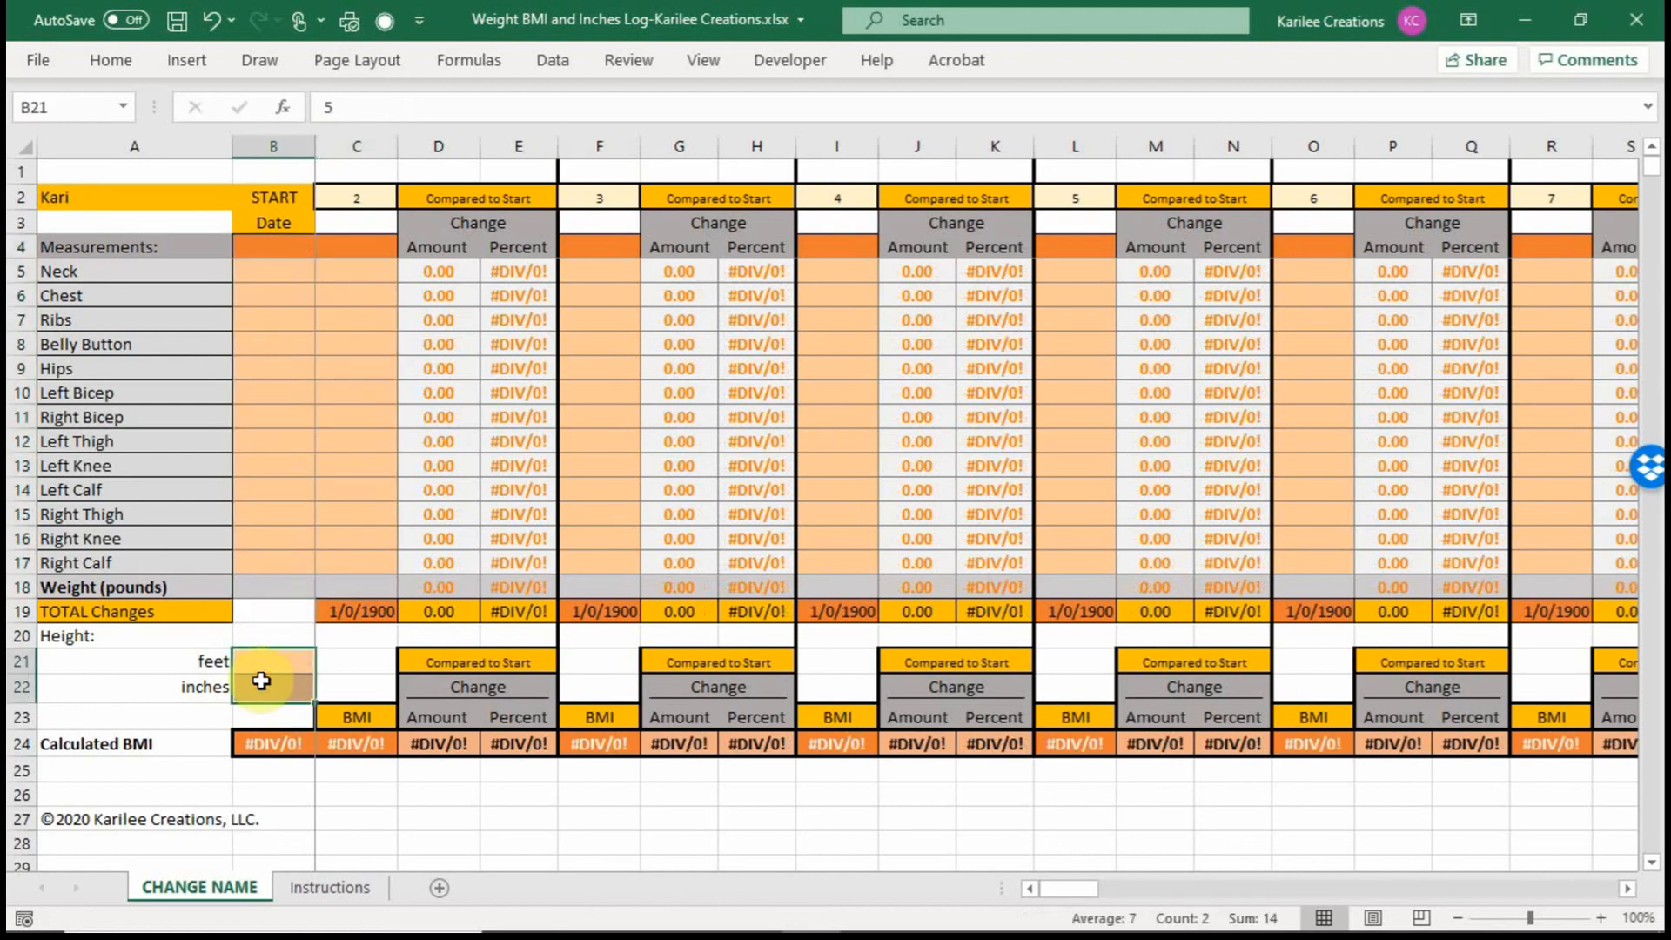
Step: Replace the personal name in cell A2 with the placeholder "Name"
click(69, 197)
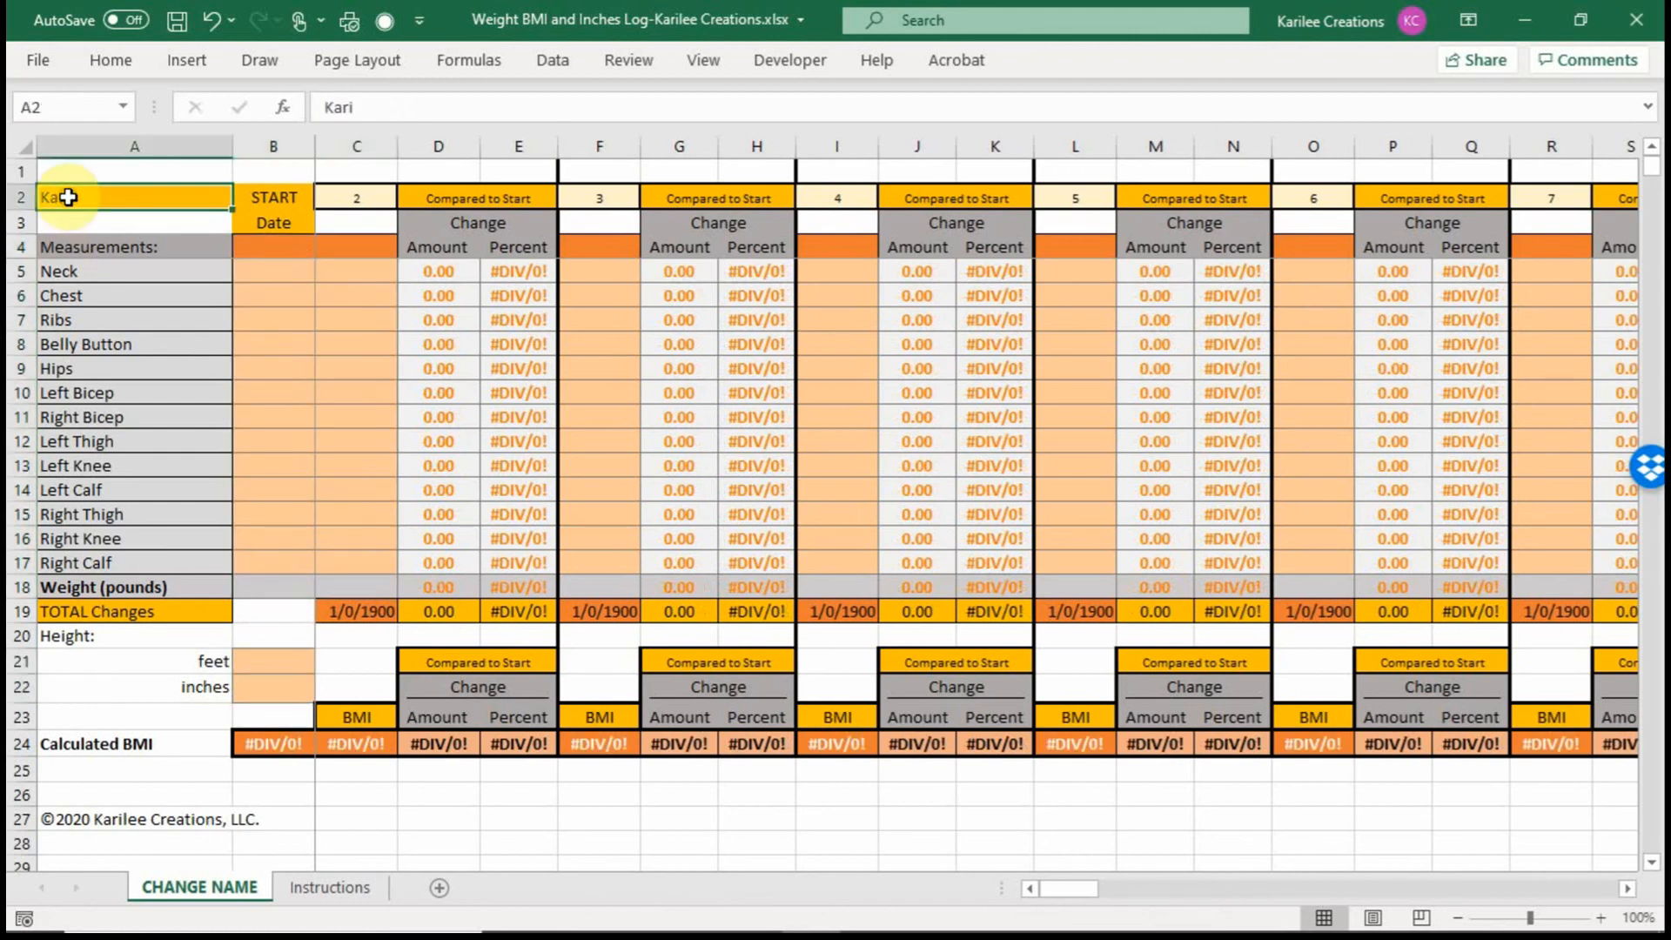
text(Name)
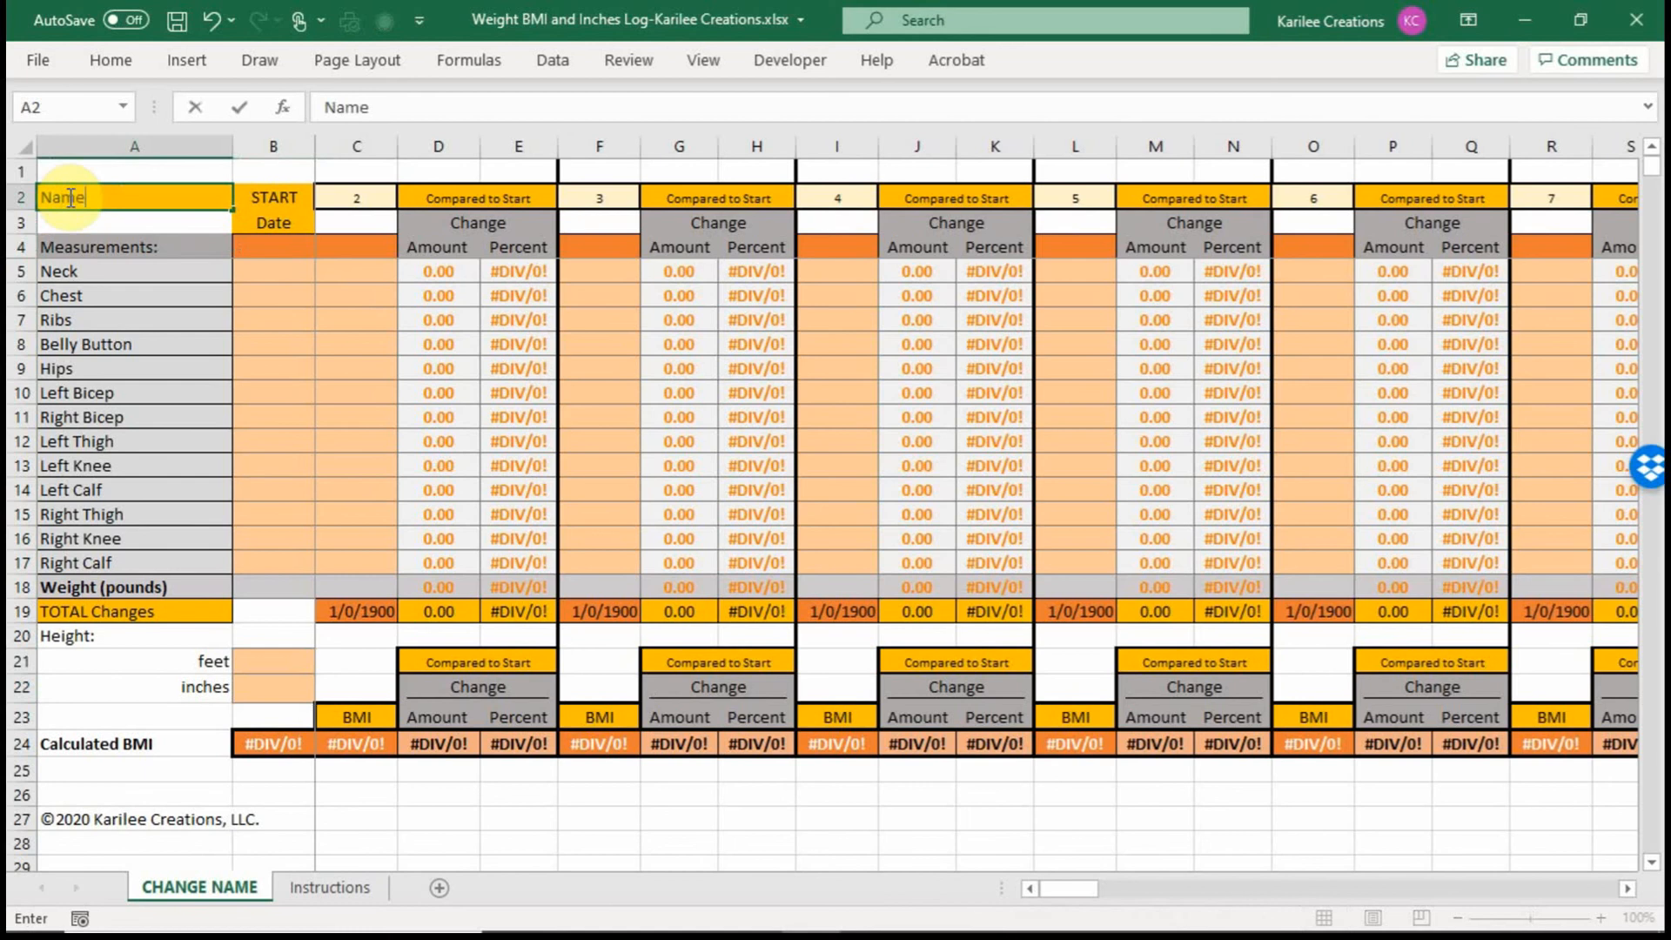
key(Return)
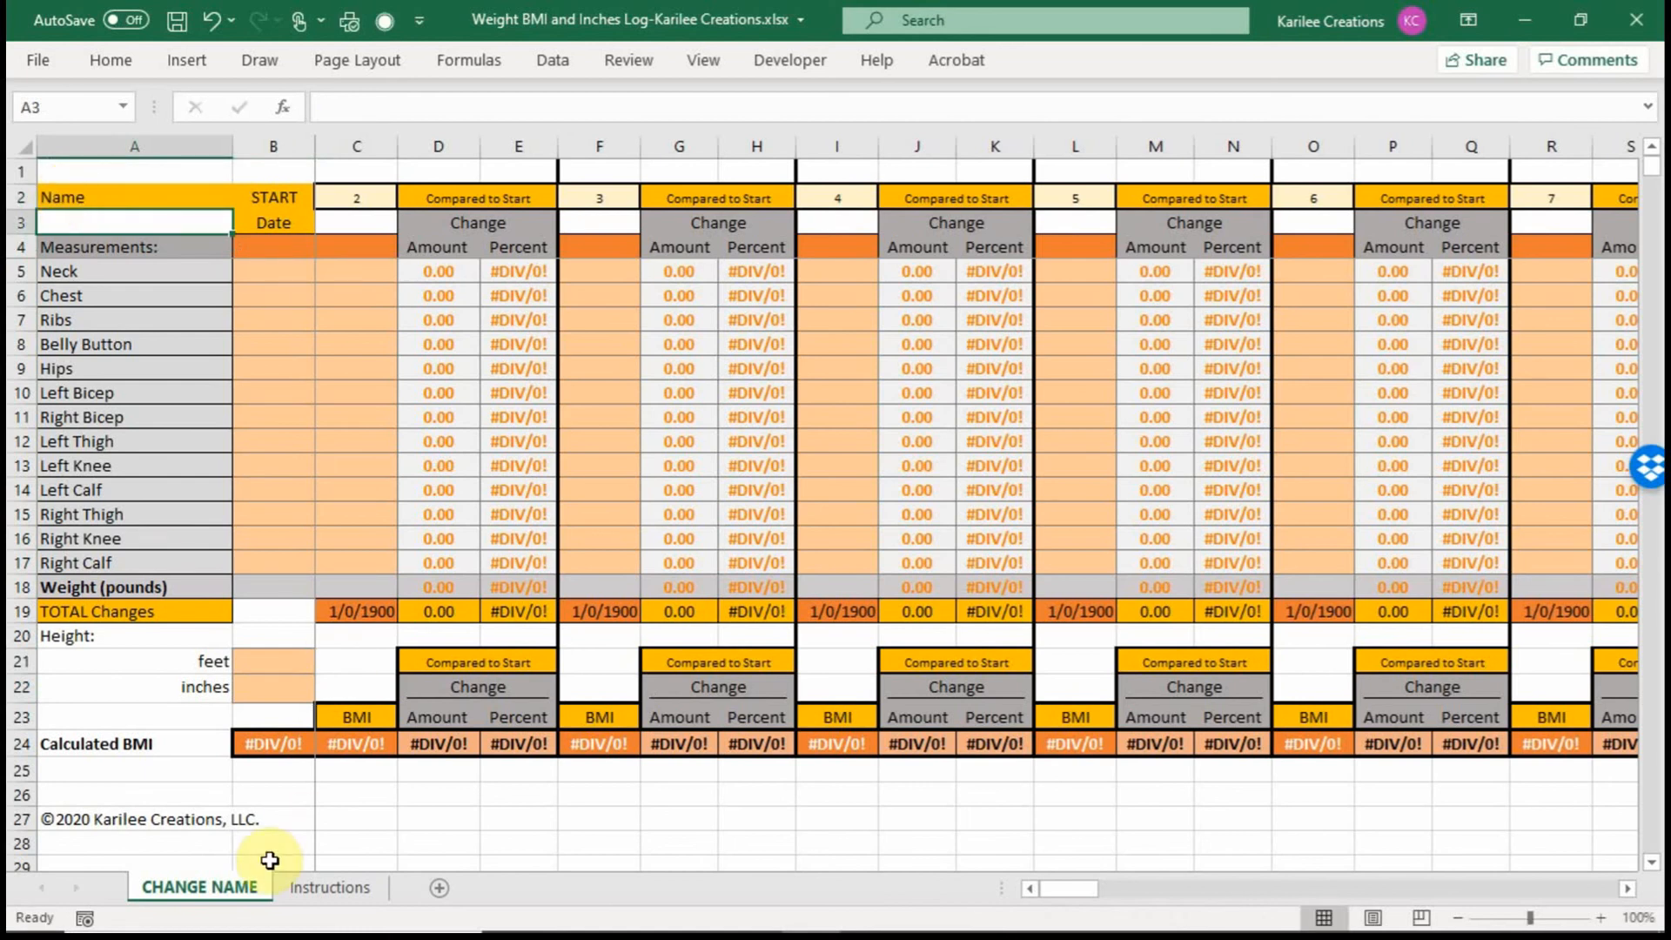
Step: Create a copy of the CHANGE NAME sheet at the end of the workbook
right_click(219, 890)
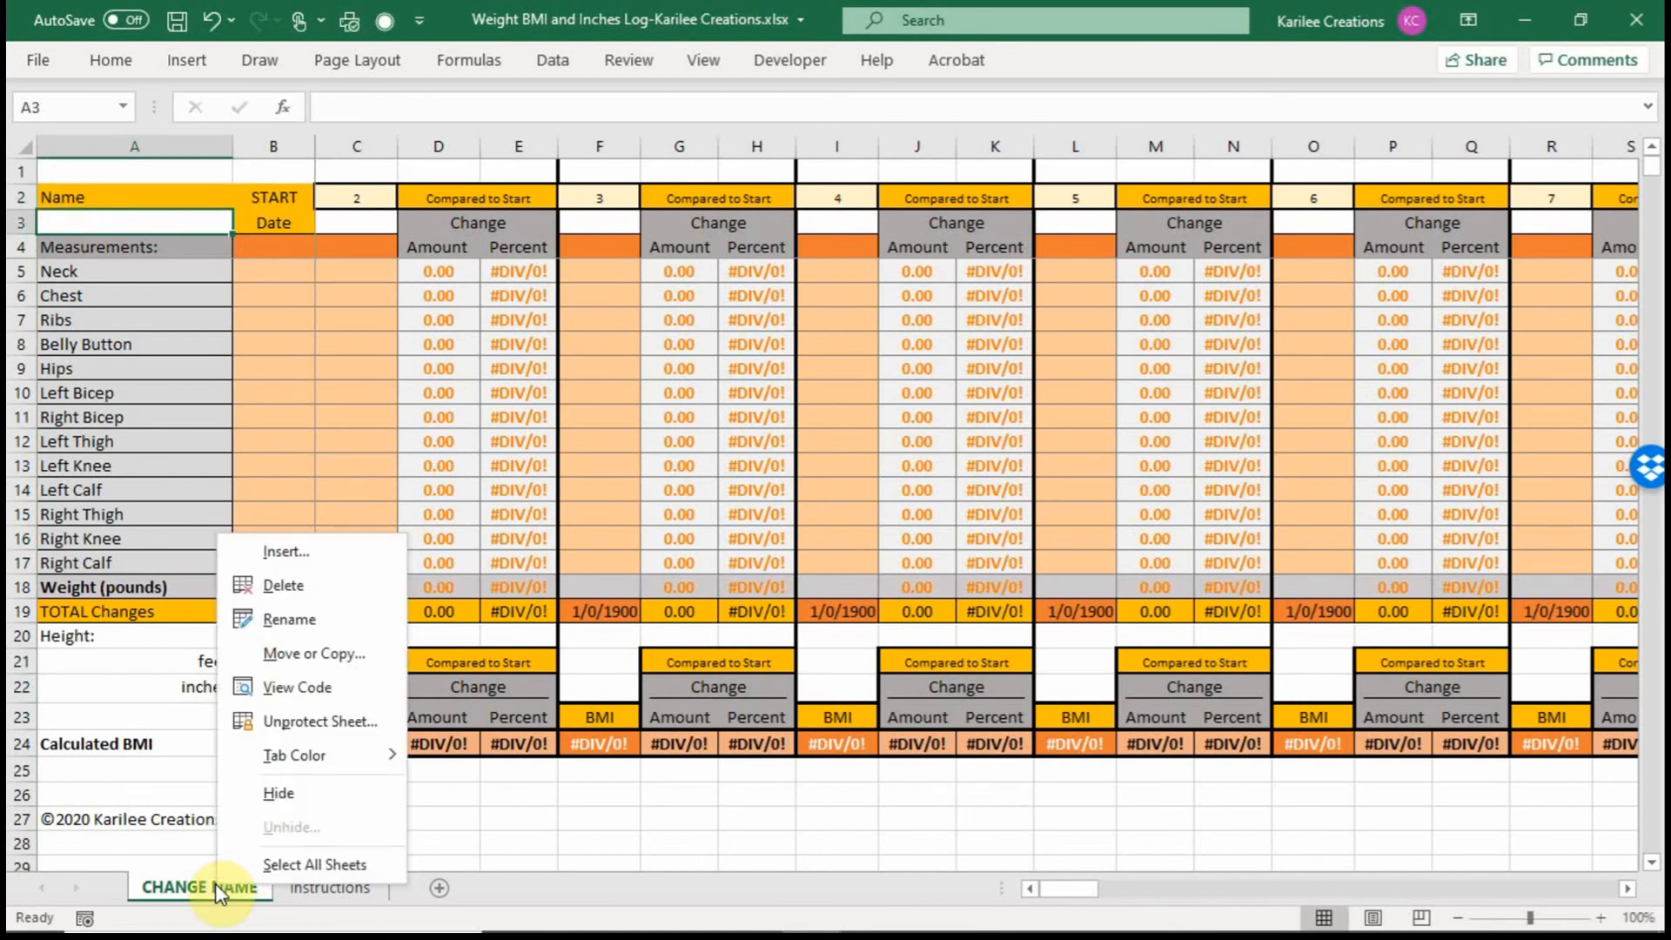
click(334, 656)
click(237, 647)
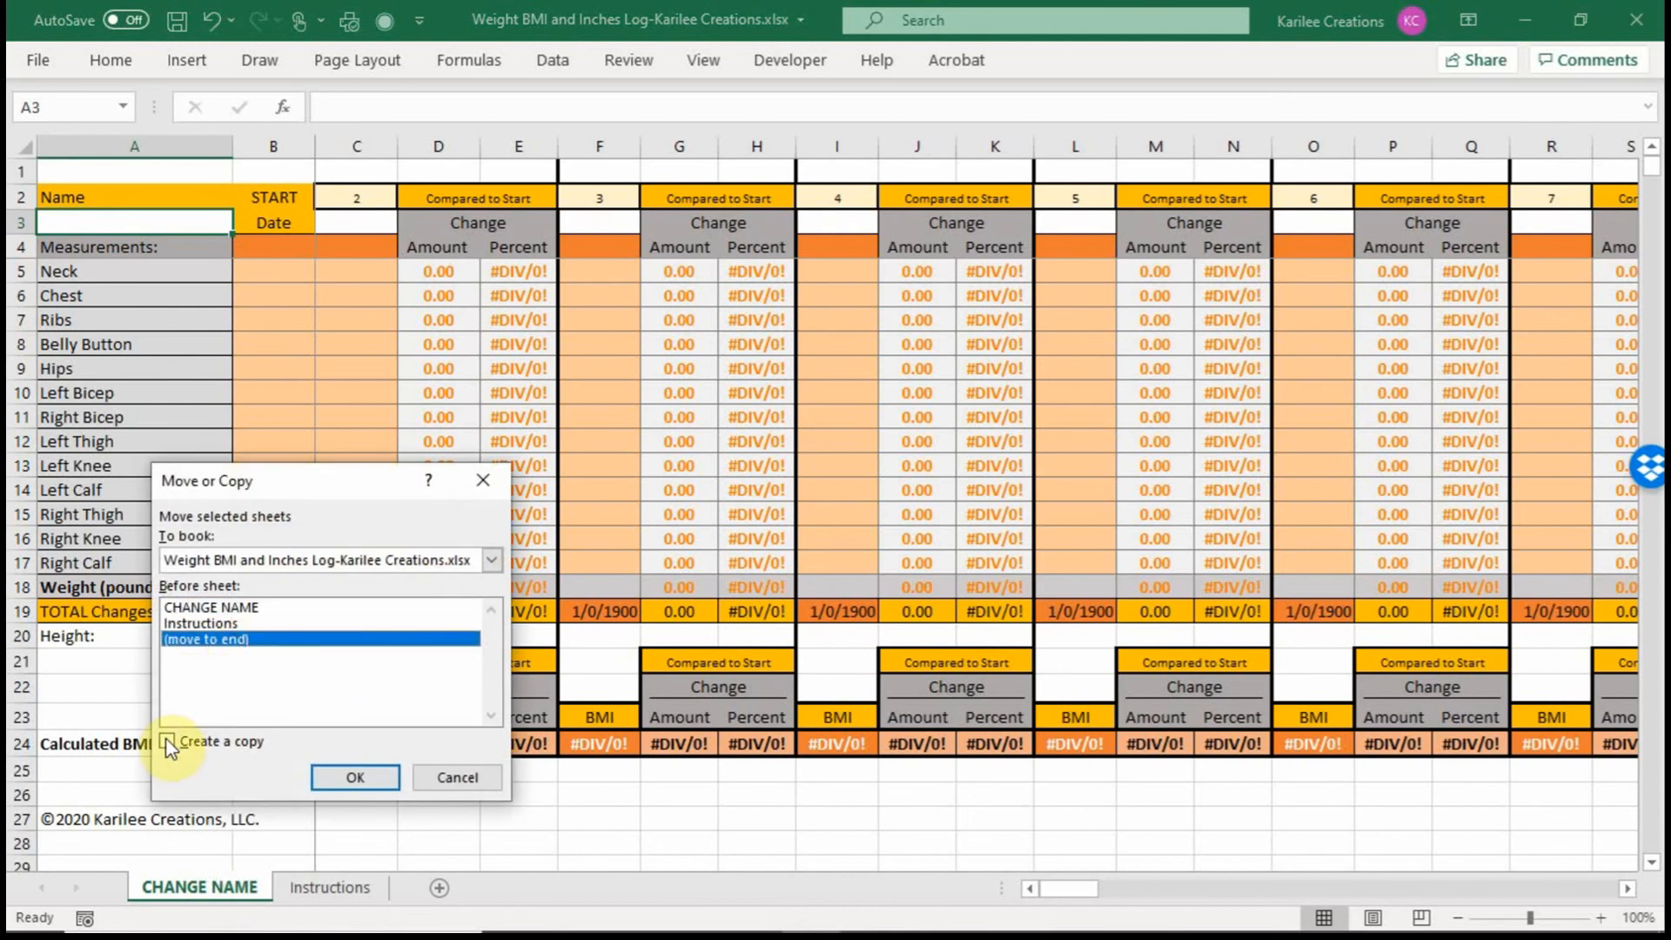
click(167, 740)
click(329, 778)
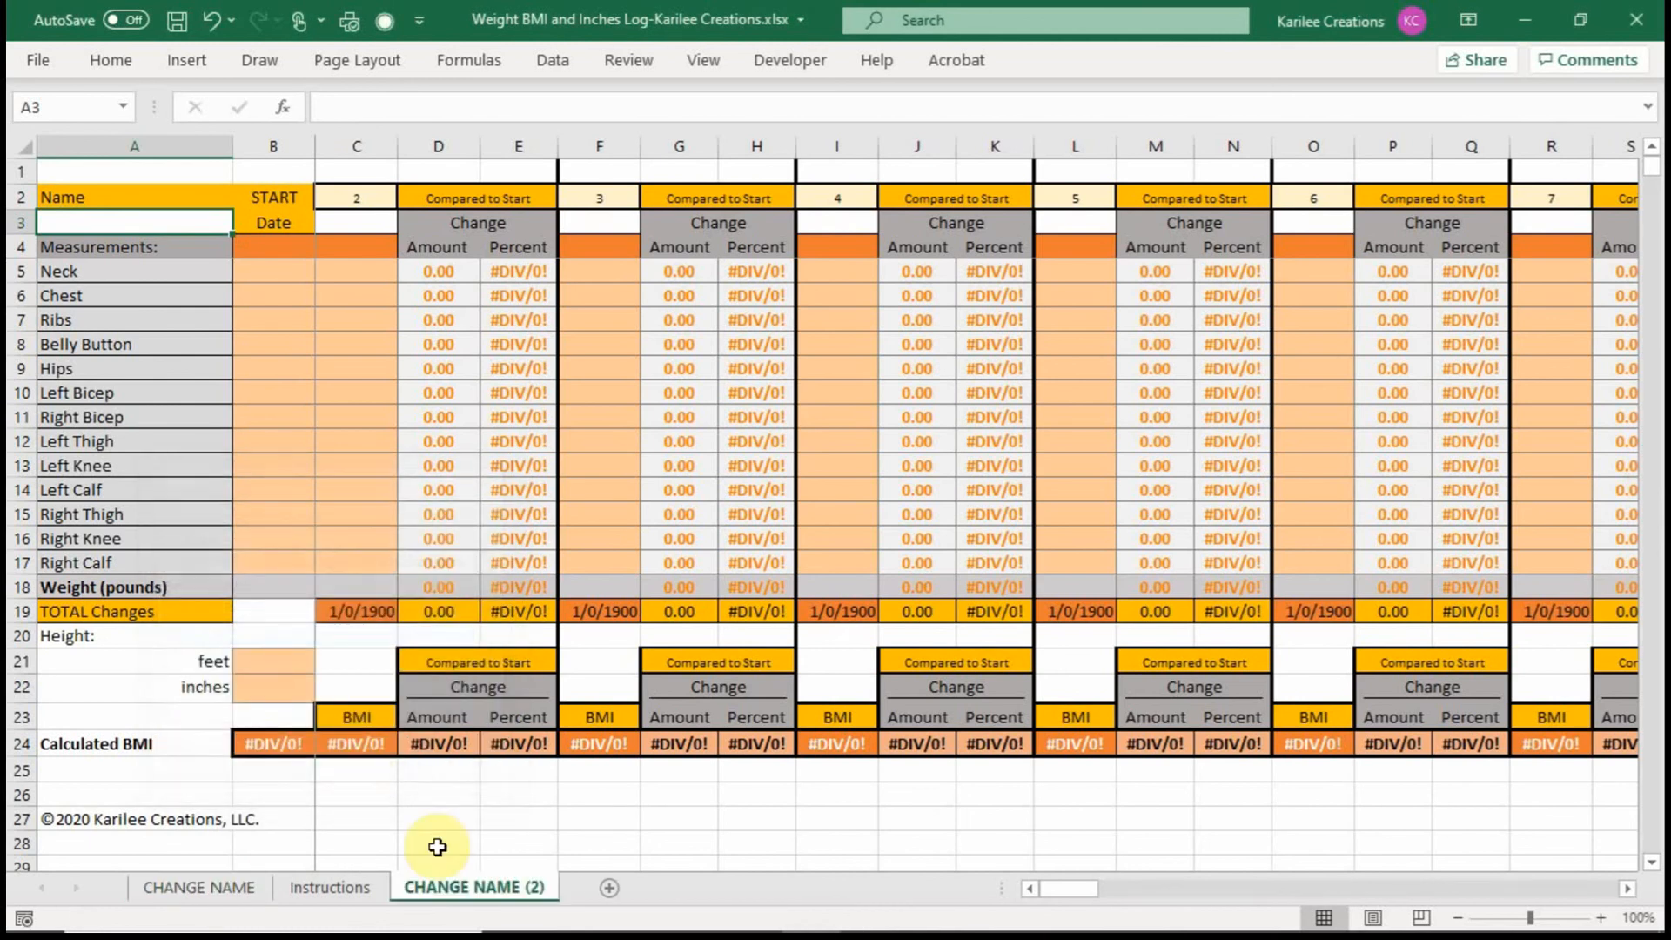
Step: Rename the copied sheet with the first person's first name followed by 2020
right_click(479, 887)
click(574, 622)
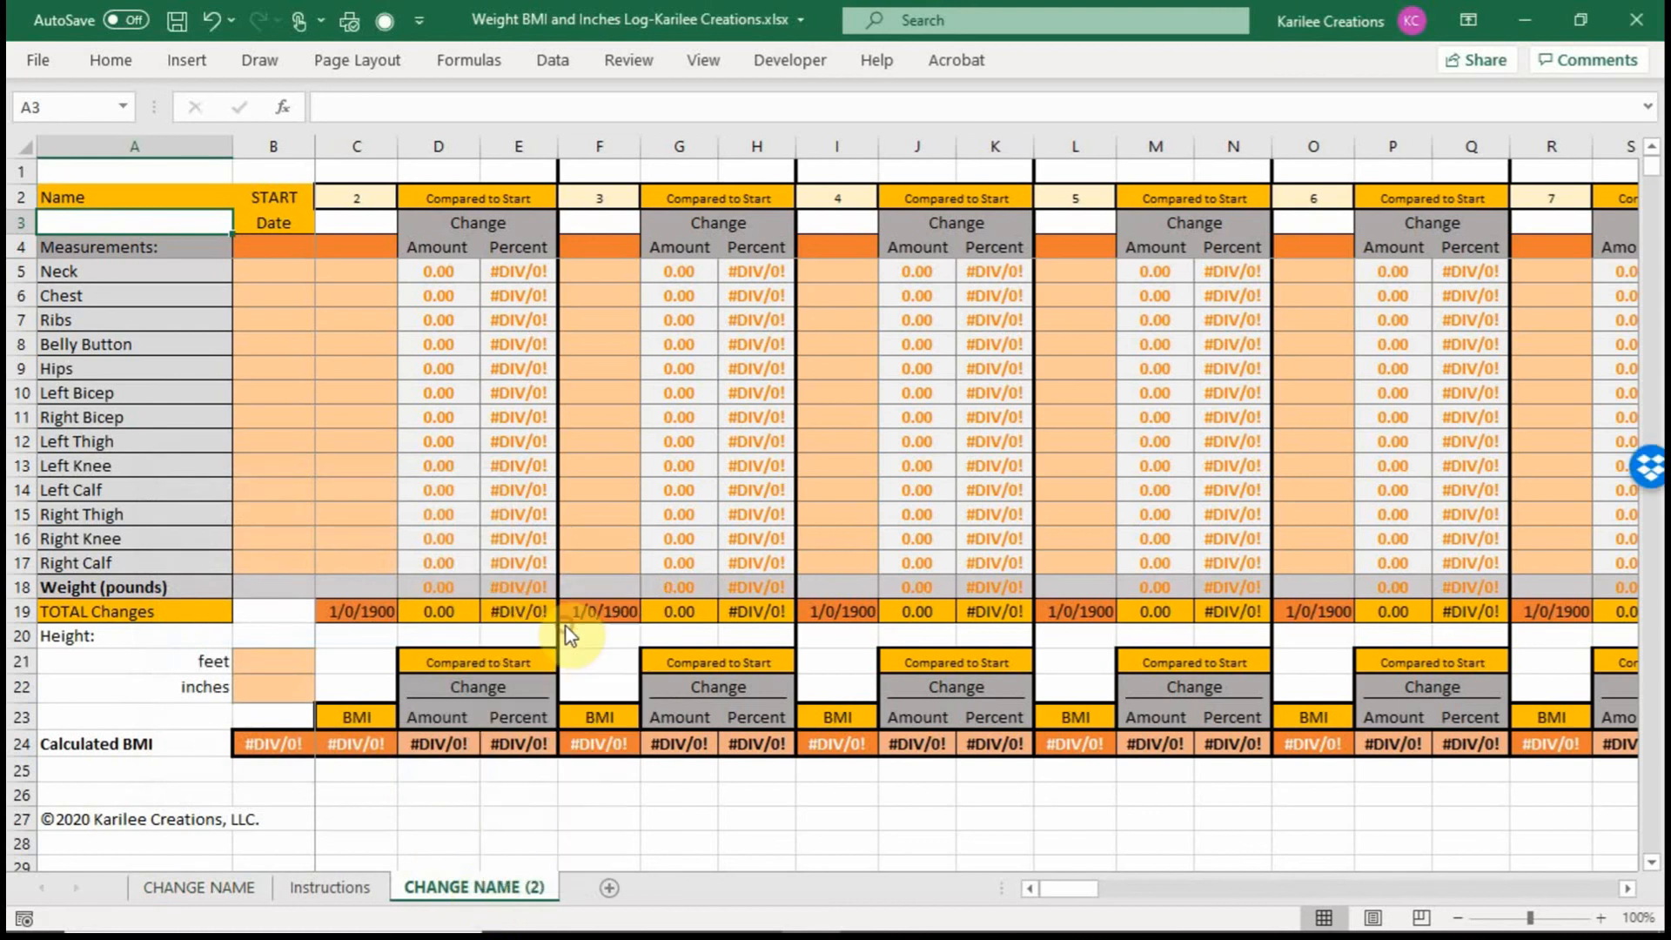
text(Kari)
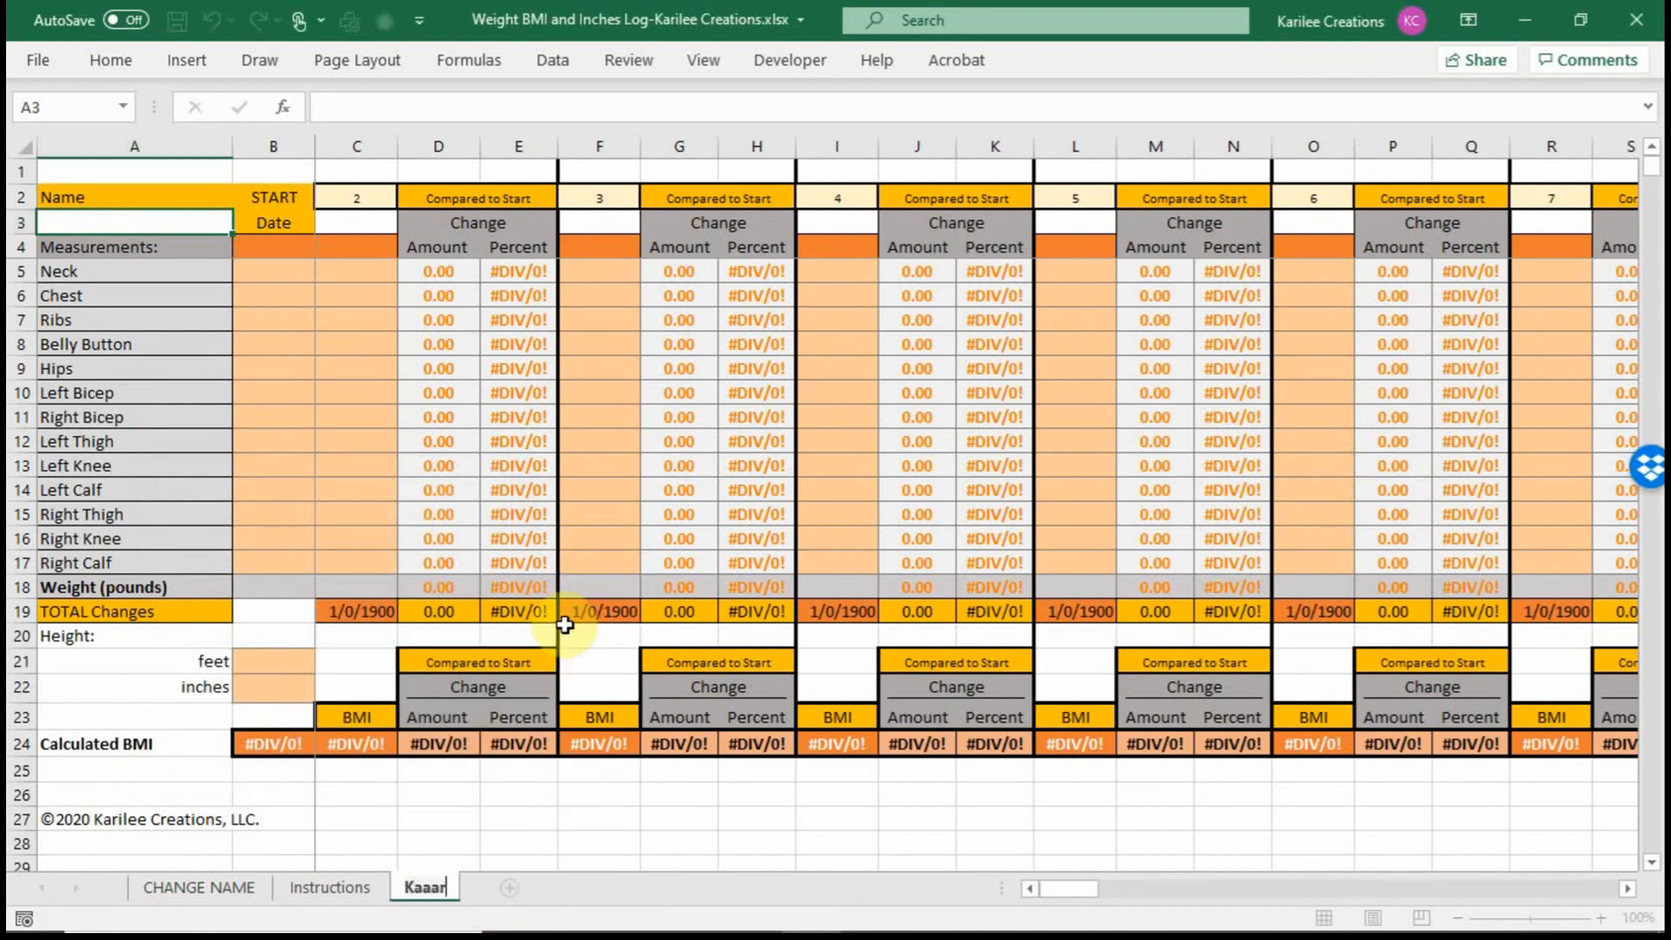
text( 2020)
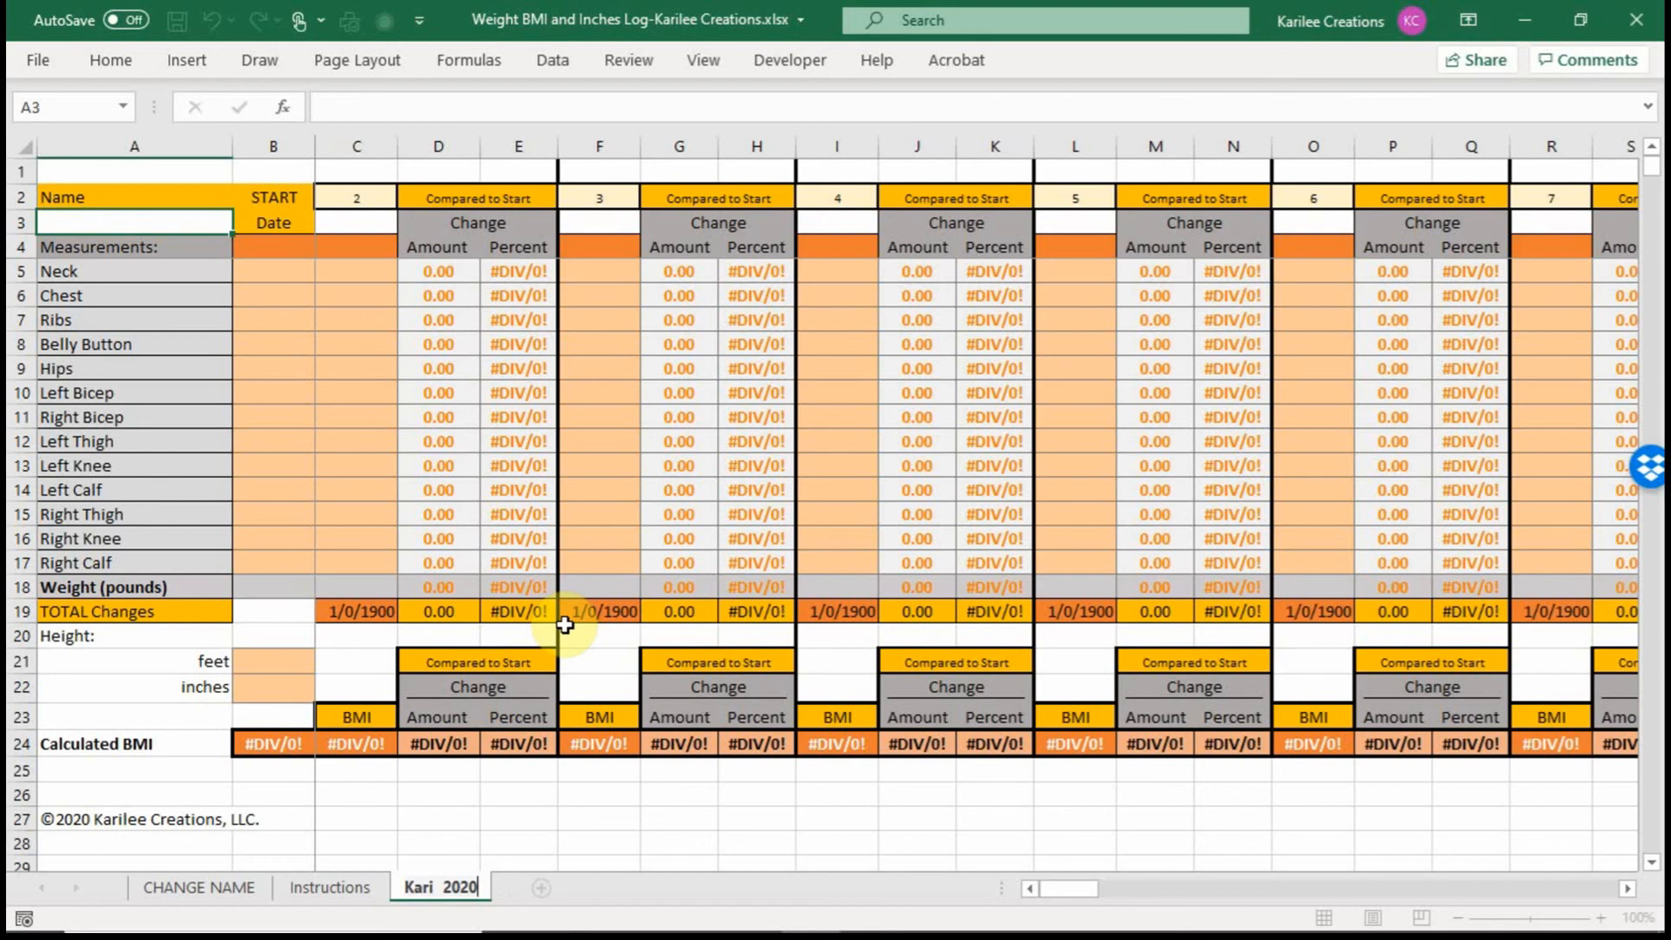
key(Return)
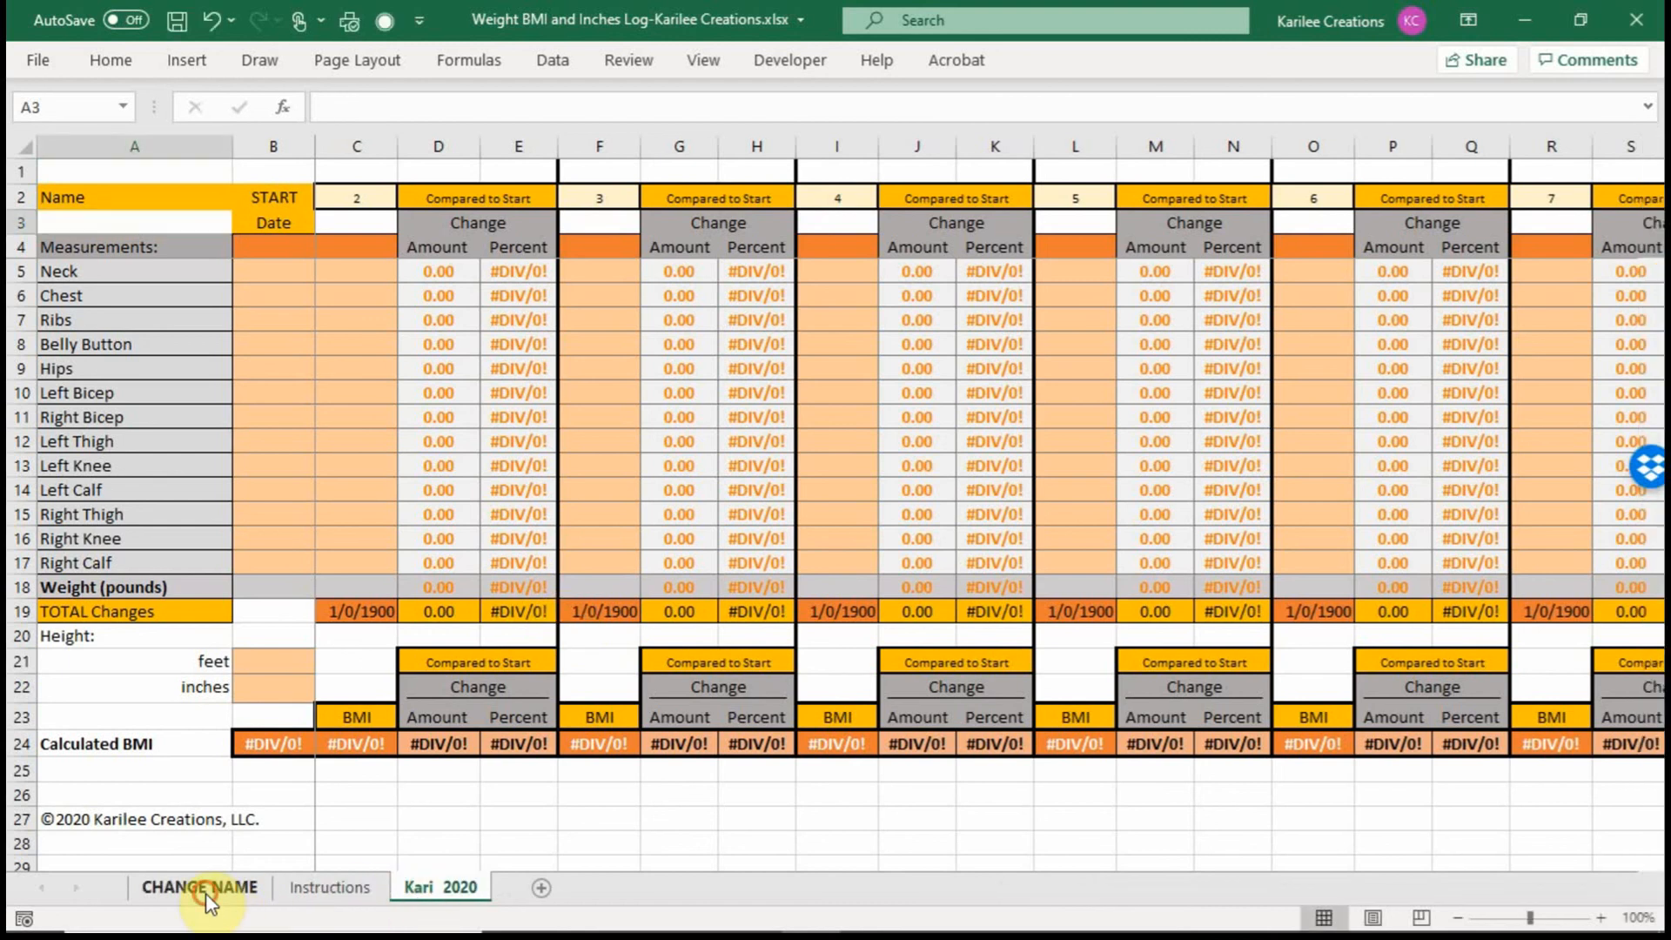
Step: Create another copy of the blank CHANGE NAME sheet, placed after all existing sheets
click(209, 896)
right_click(210, 895)
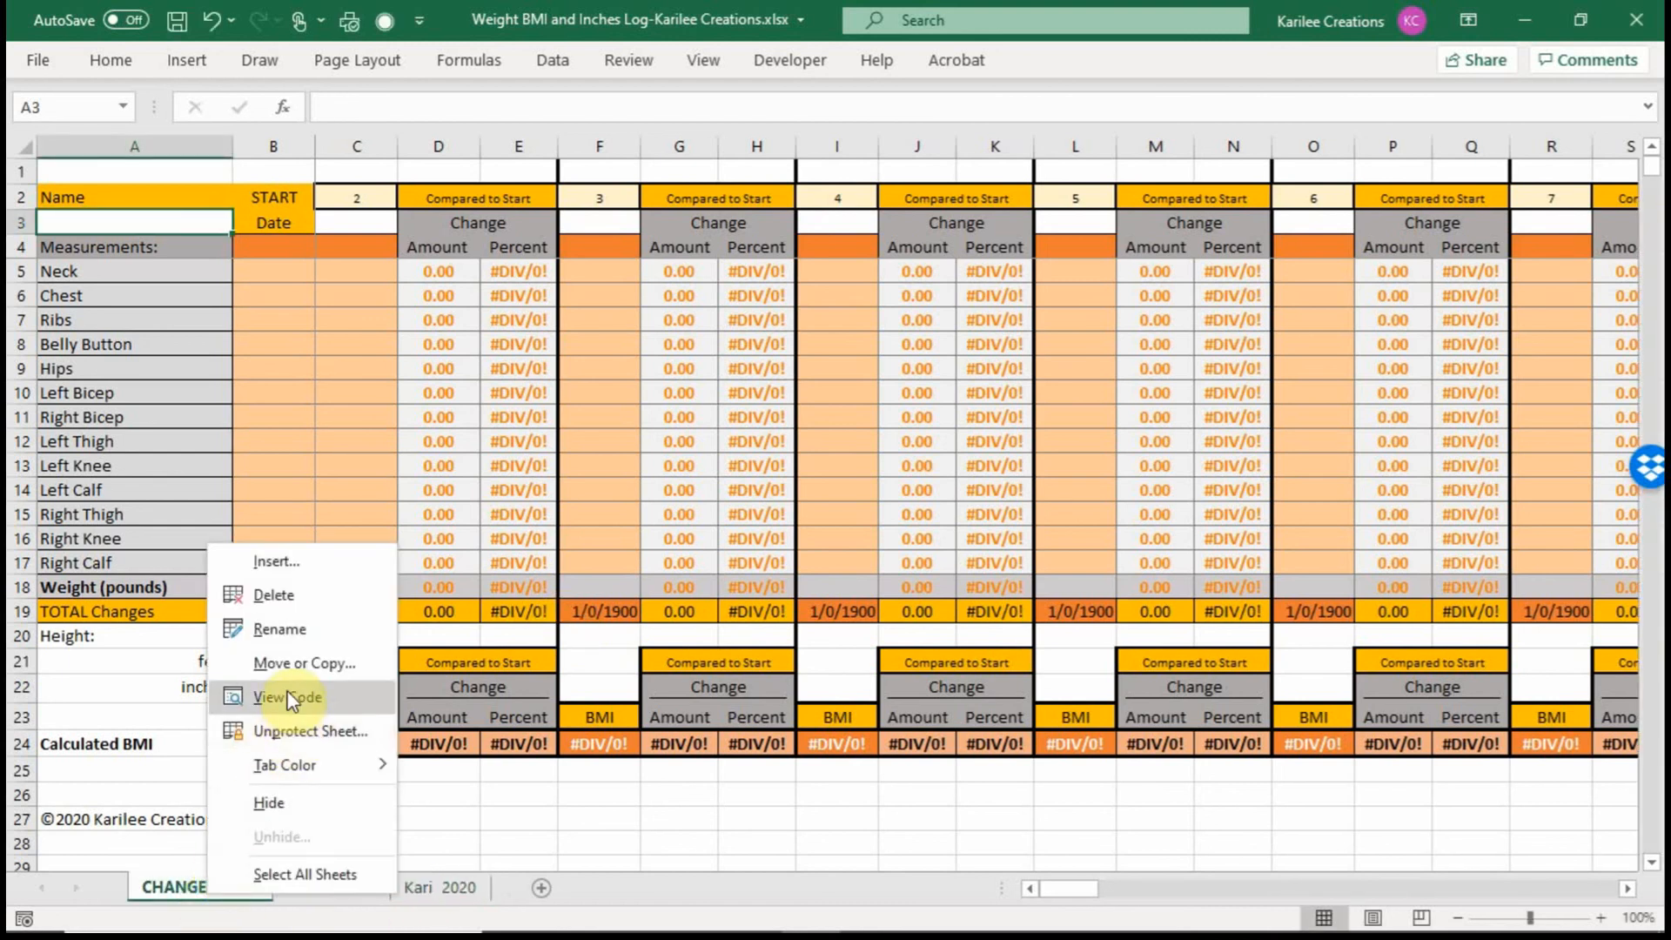
click(304, 664)
click(191, 668)
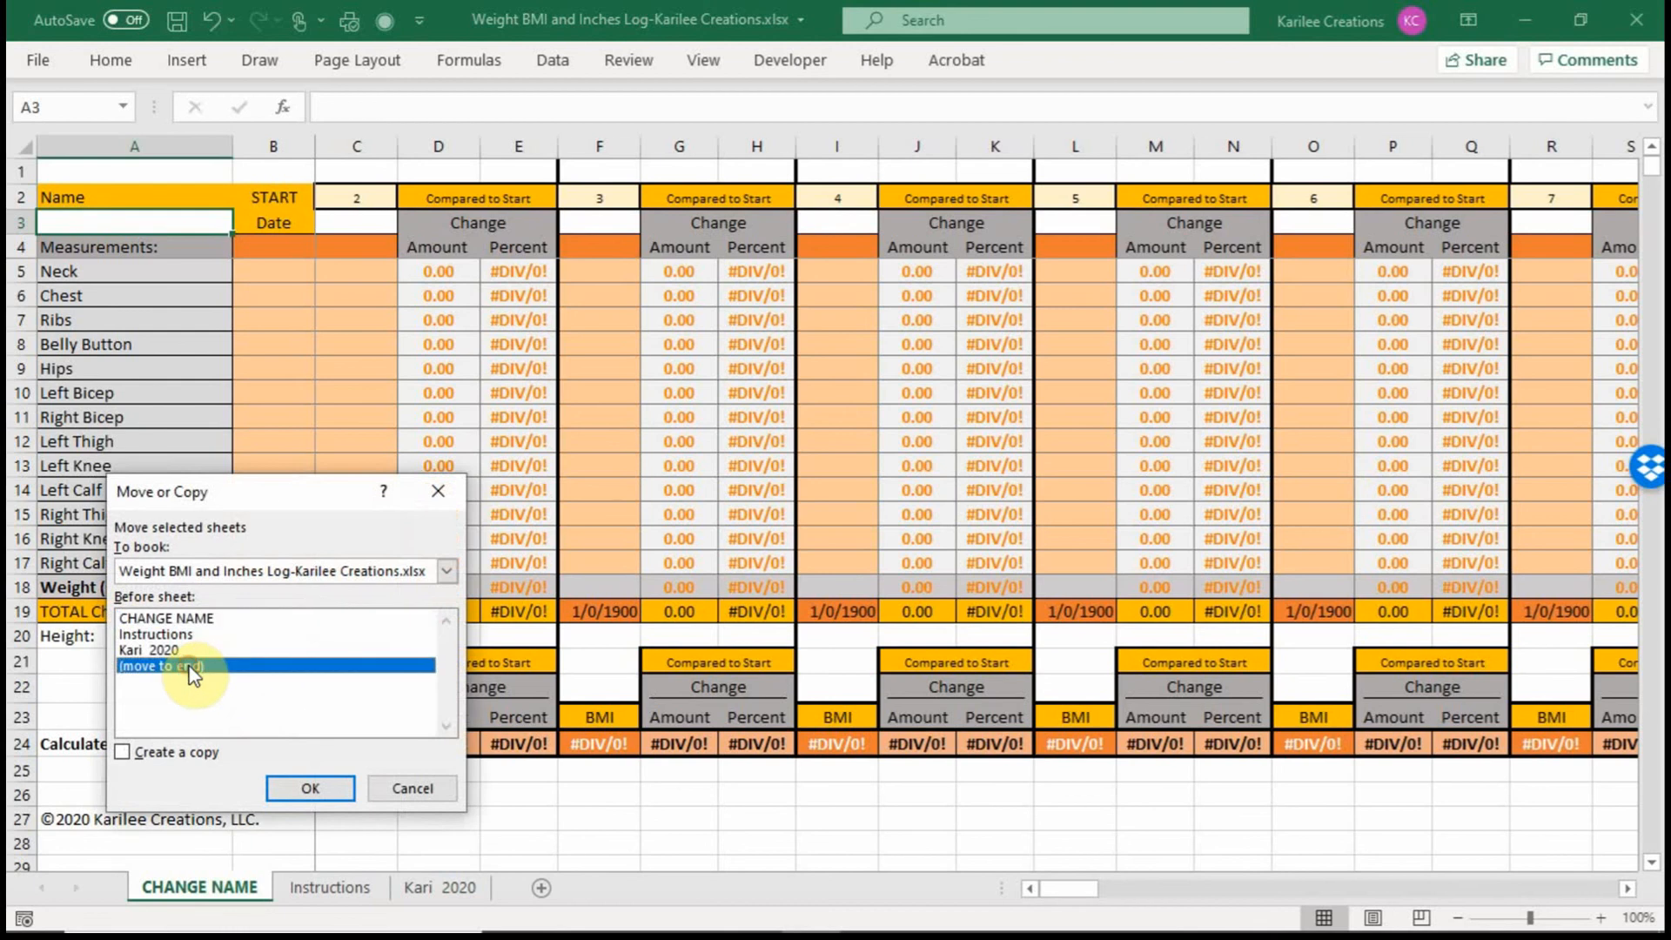
click(121, 751)
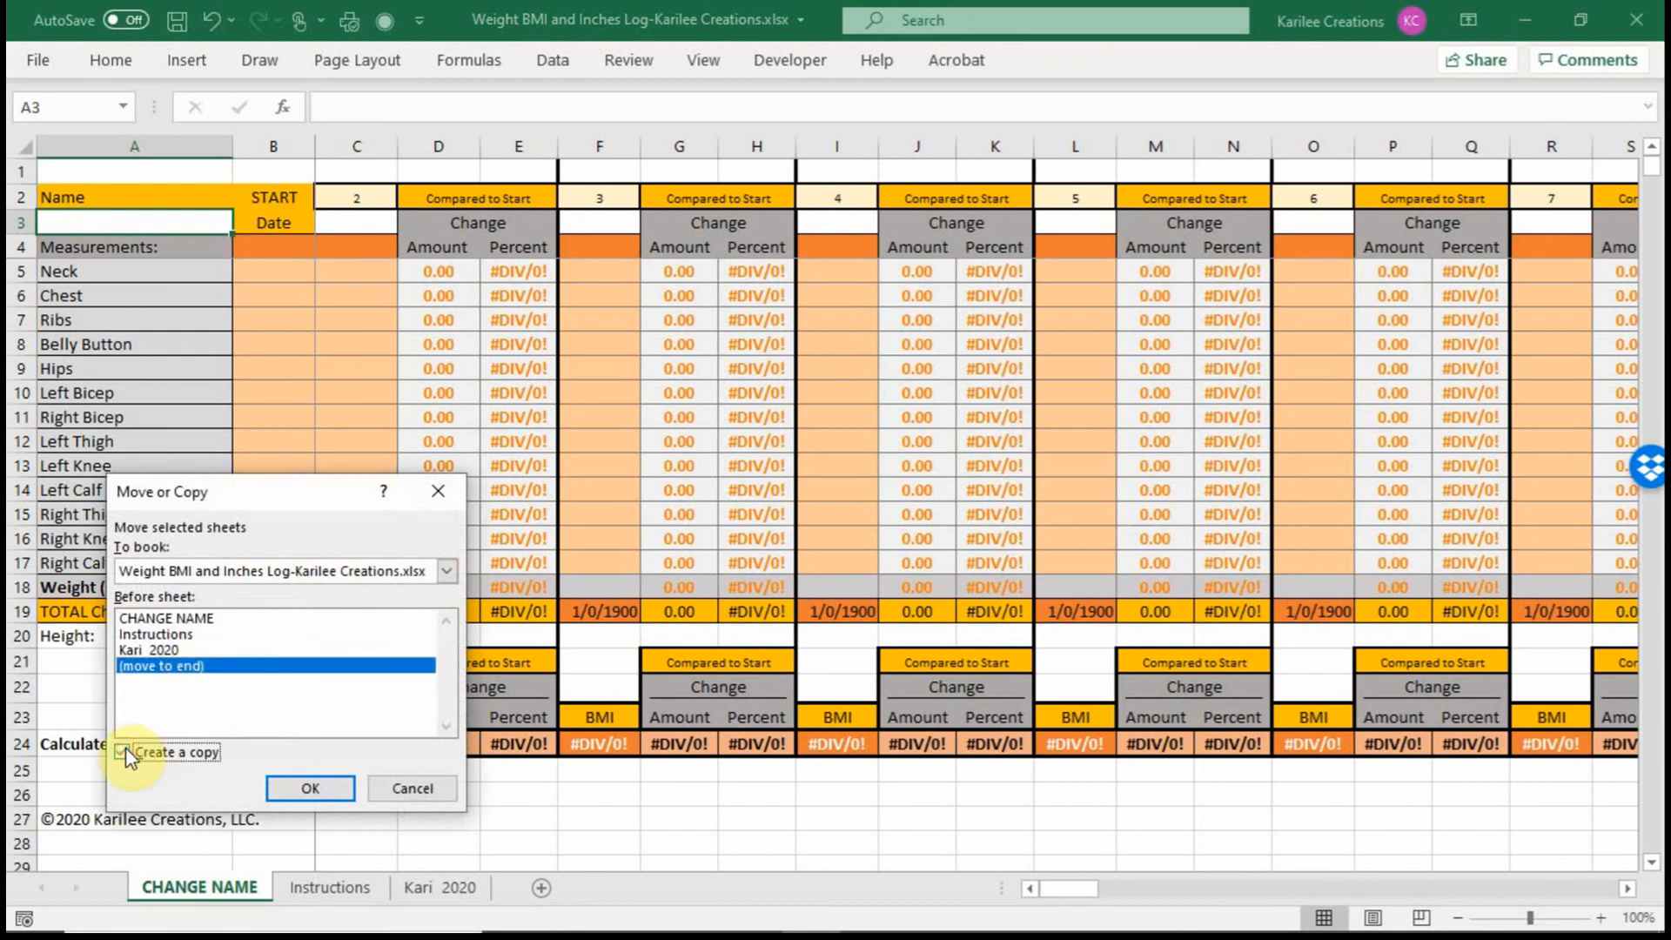
click(309, 789)
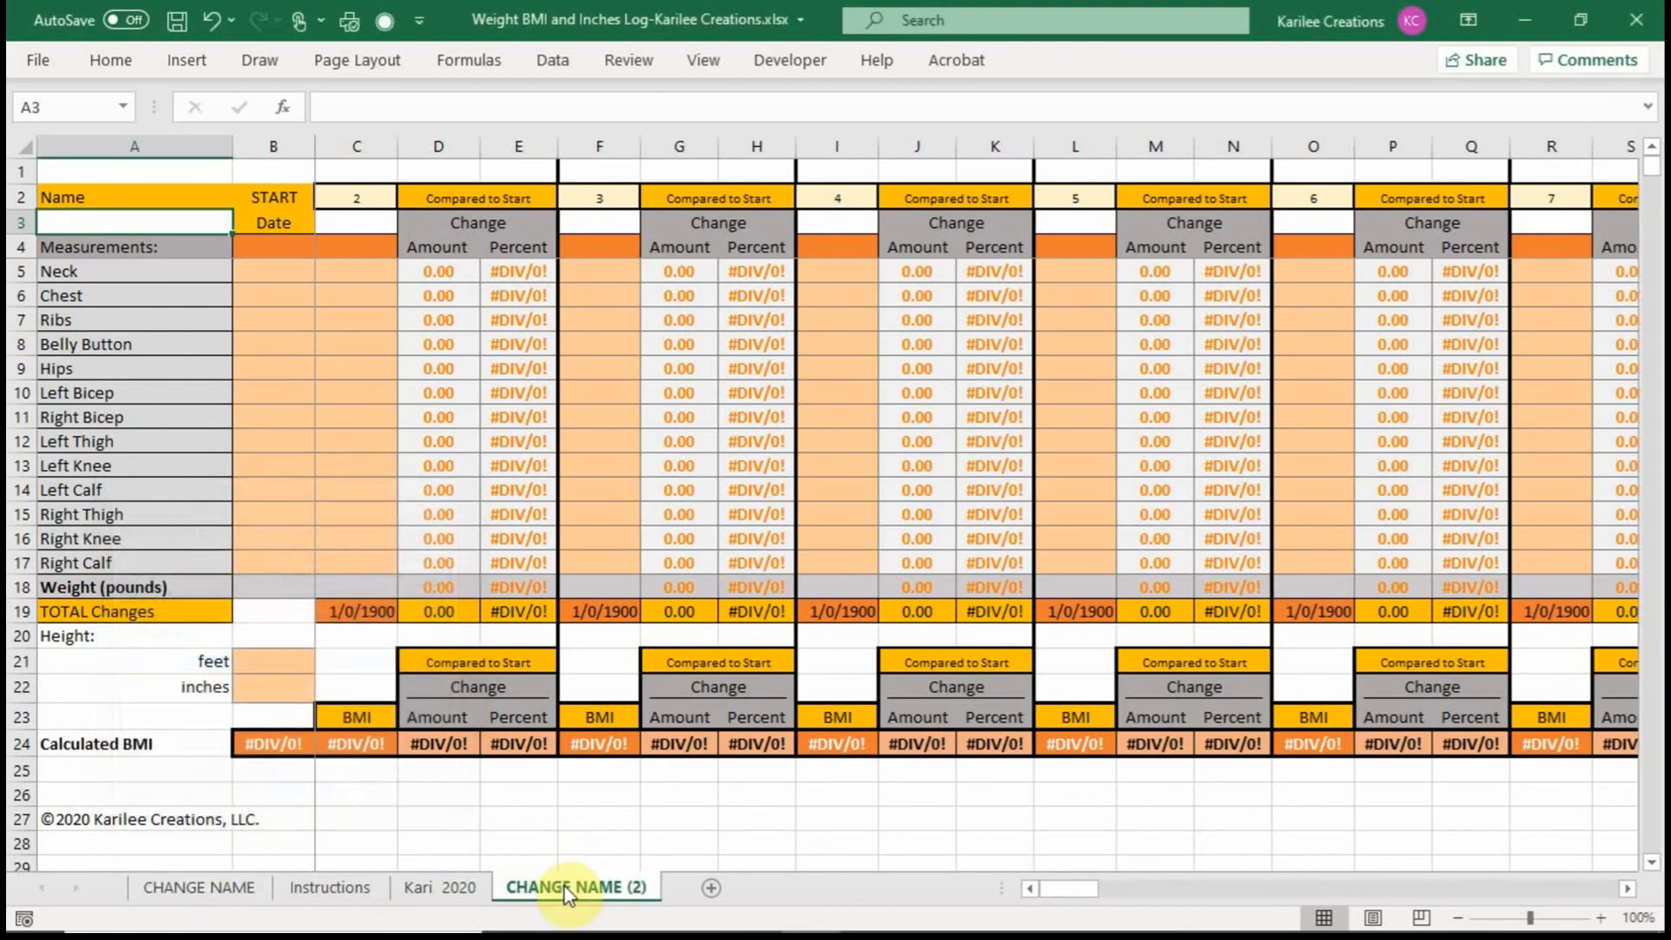
Step: Rename the second copied sheet with another person's first name followed by 2020
right_click(564, 886)
click(655, 634)
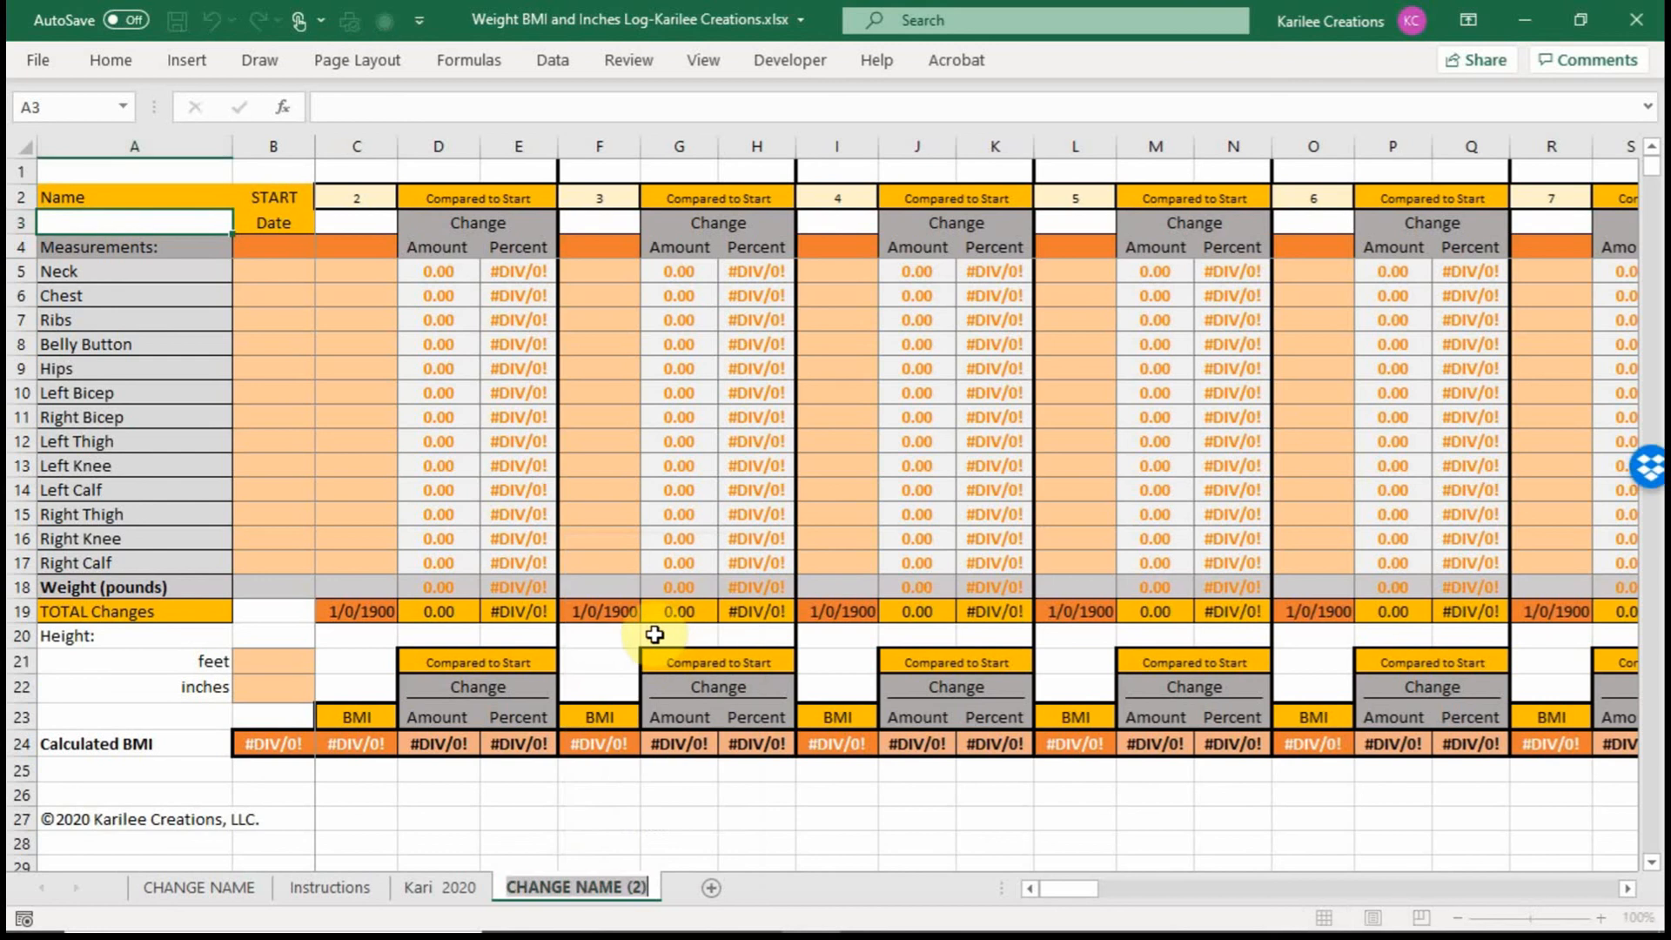
text(John )
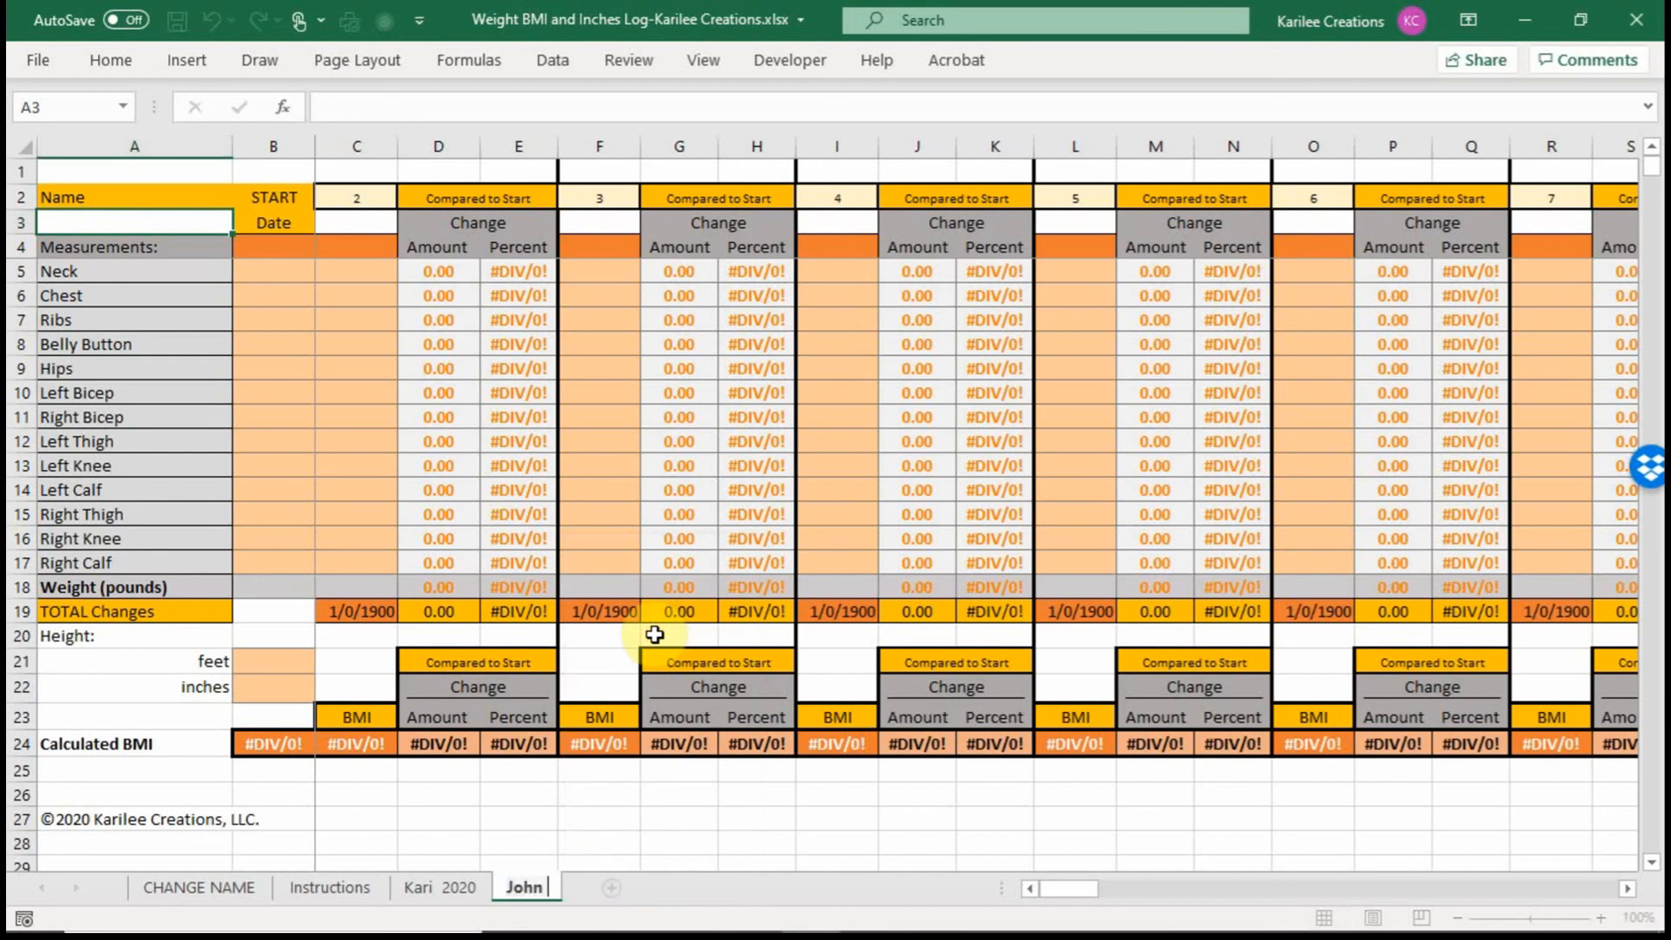
text(2020)
key(Return)
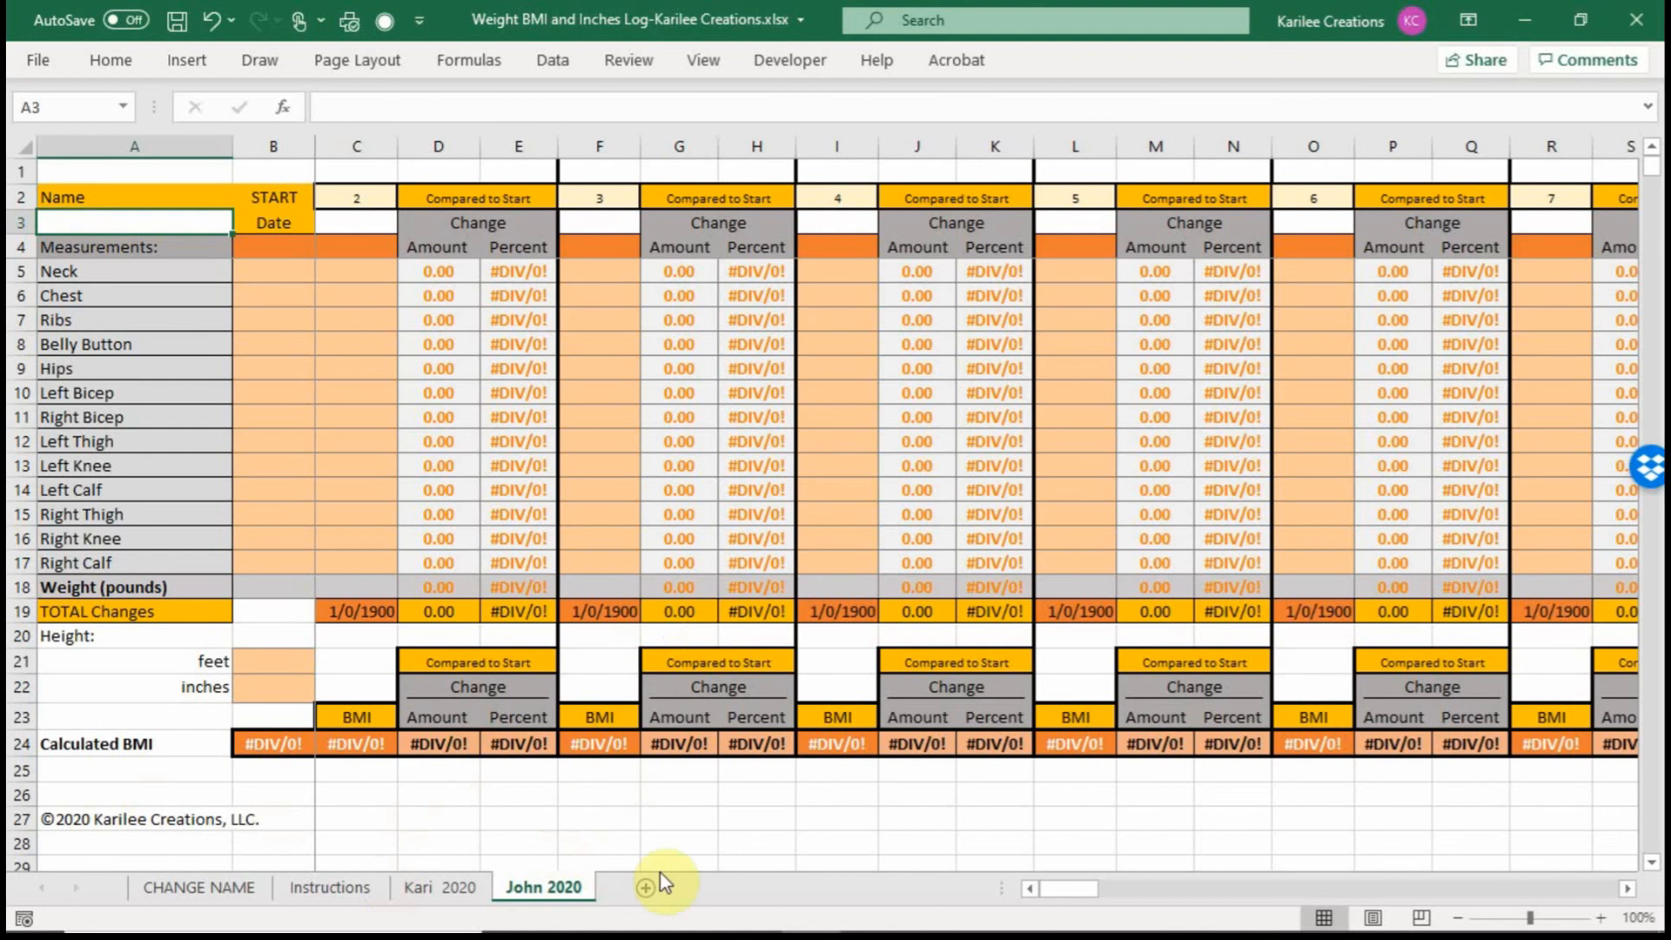
Step: Duplicate the CHANGE NAME sheet a third time and place the copy at the end of the workbook
click(180, 887)
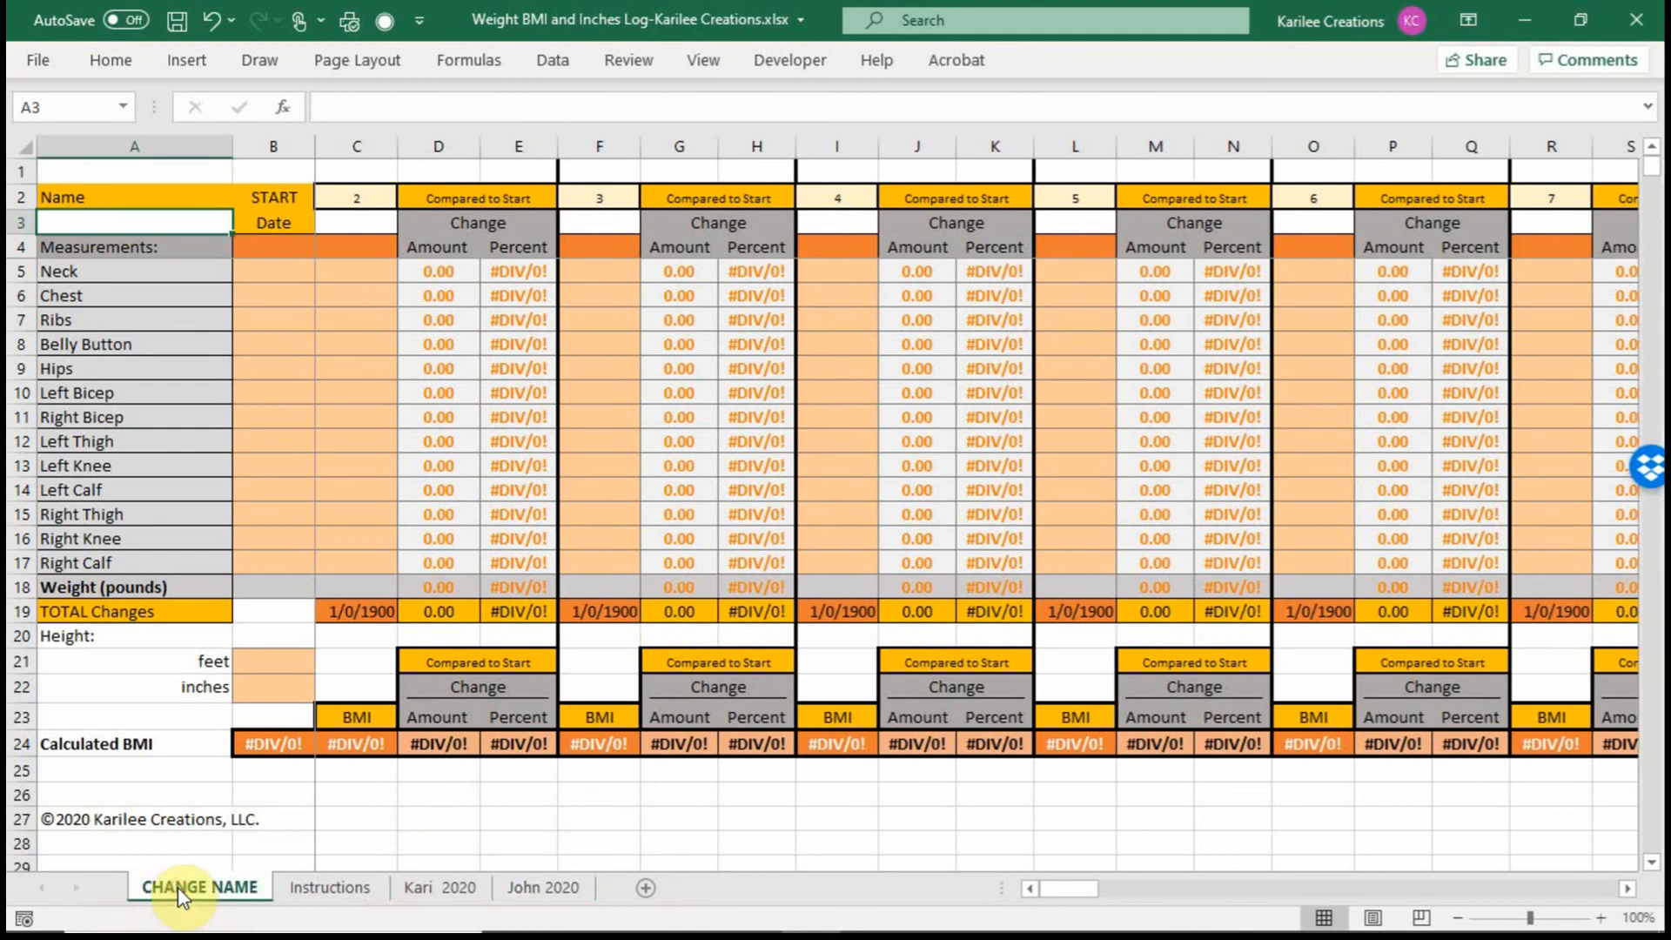
right_click(181, 895)
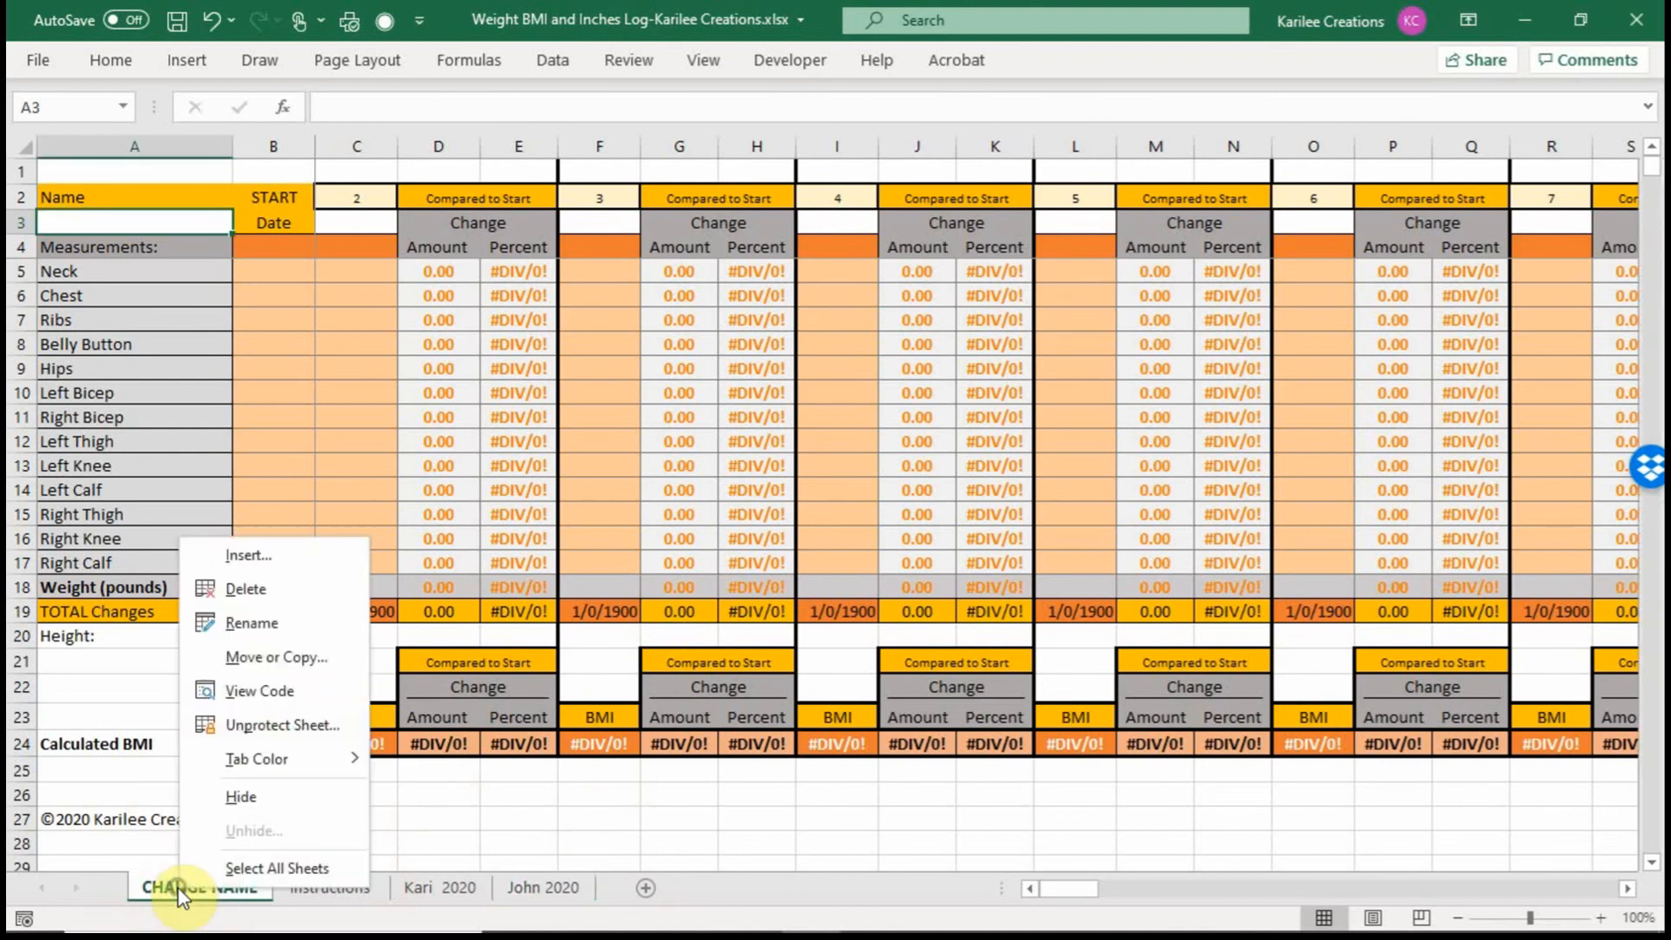
click(255, 666)
click(170, 688)
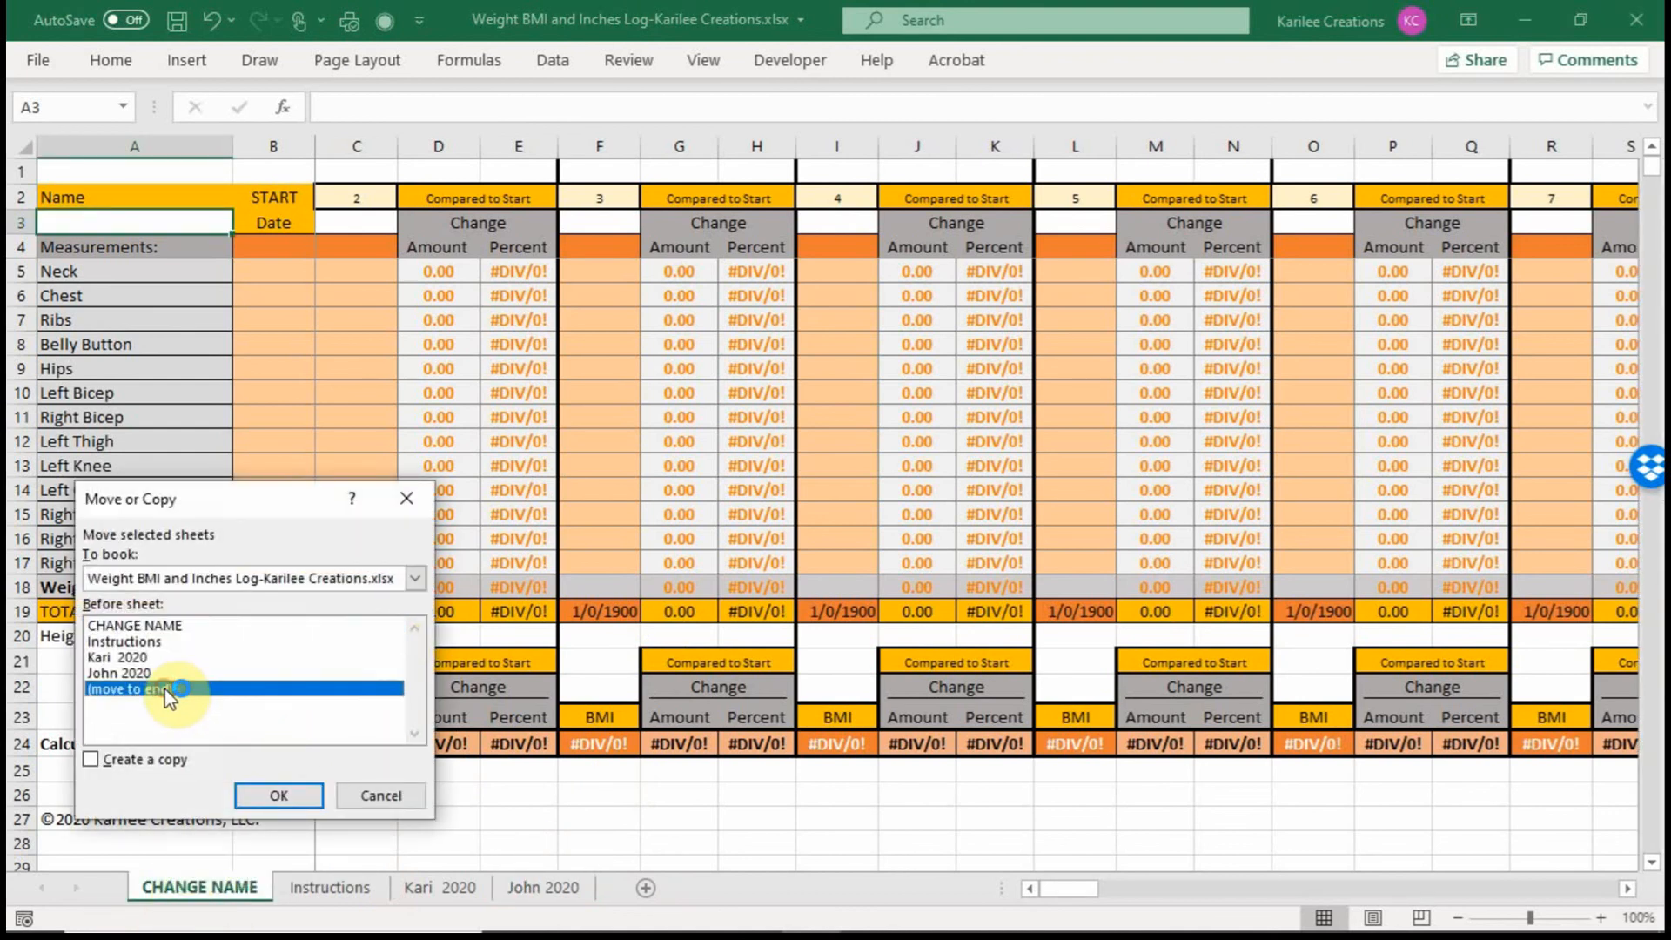
click(91, 760)
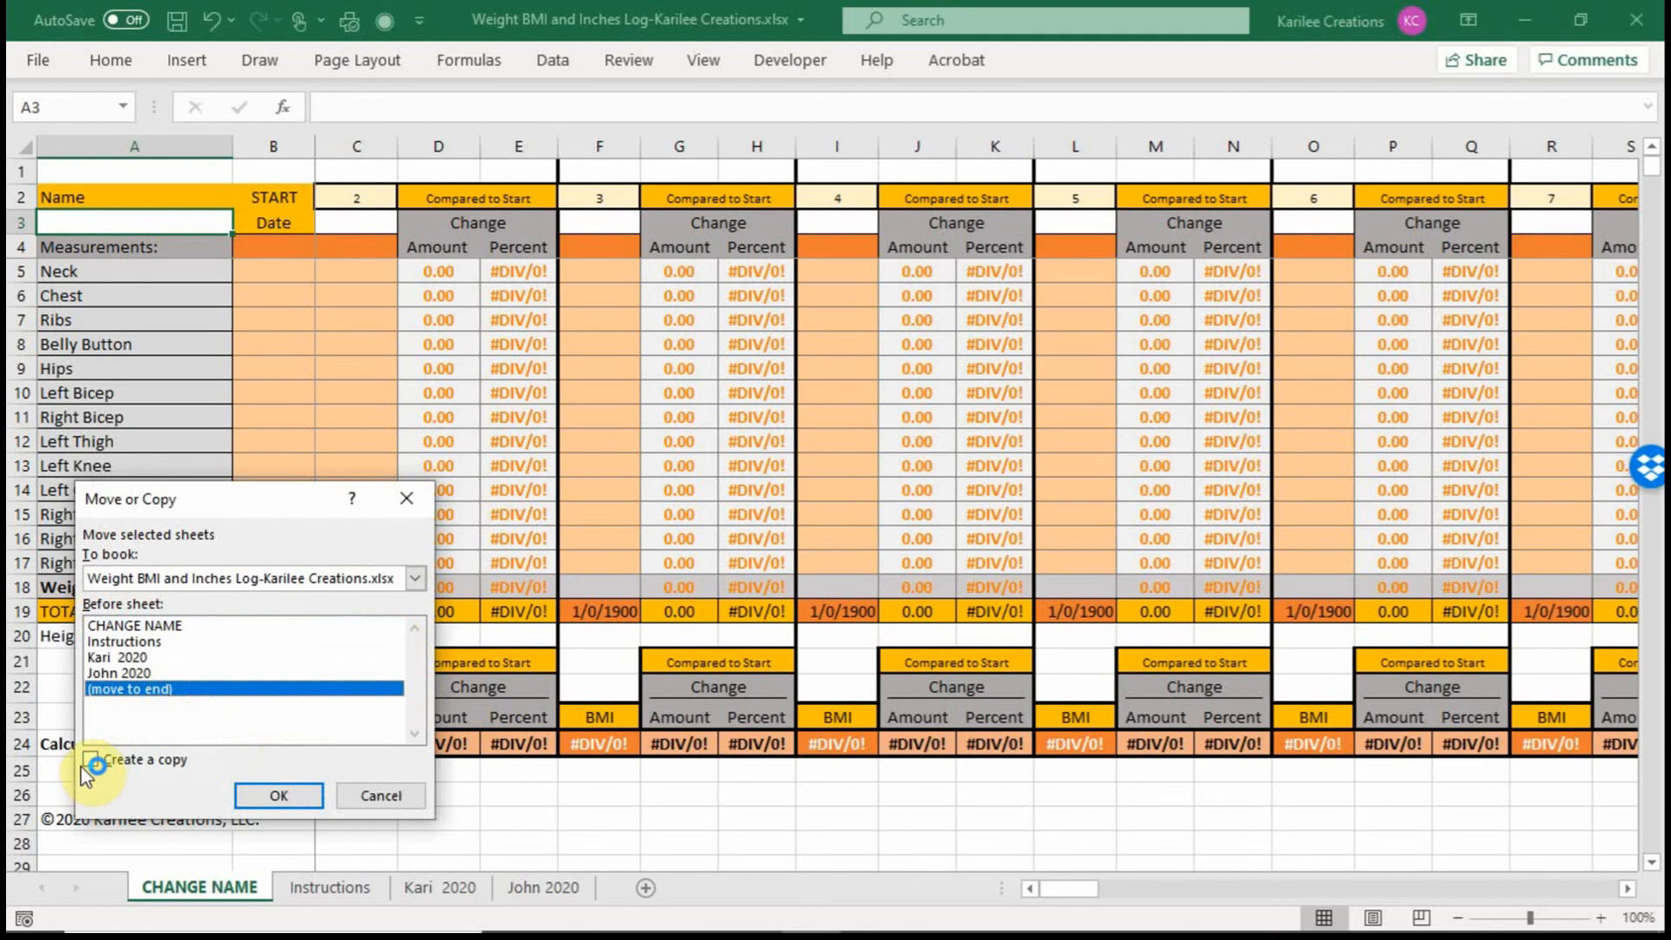
click(258, 794)
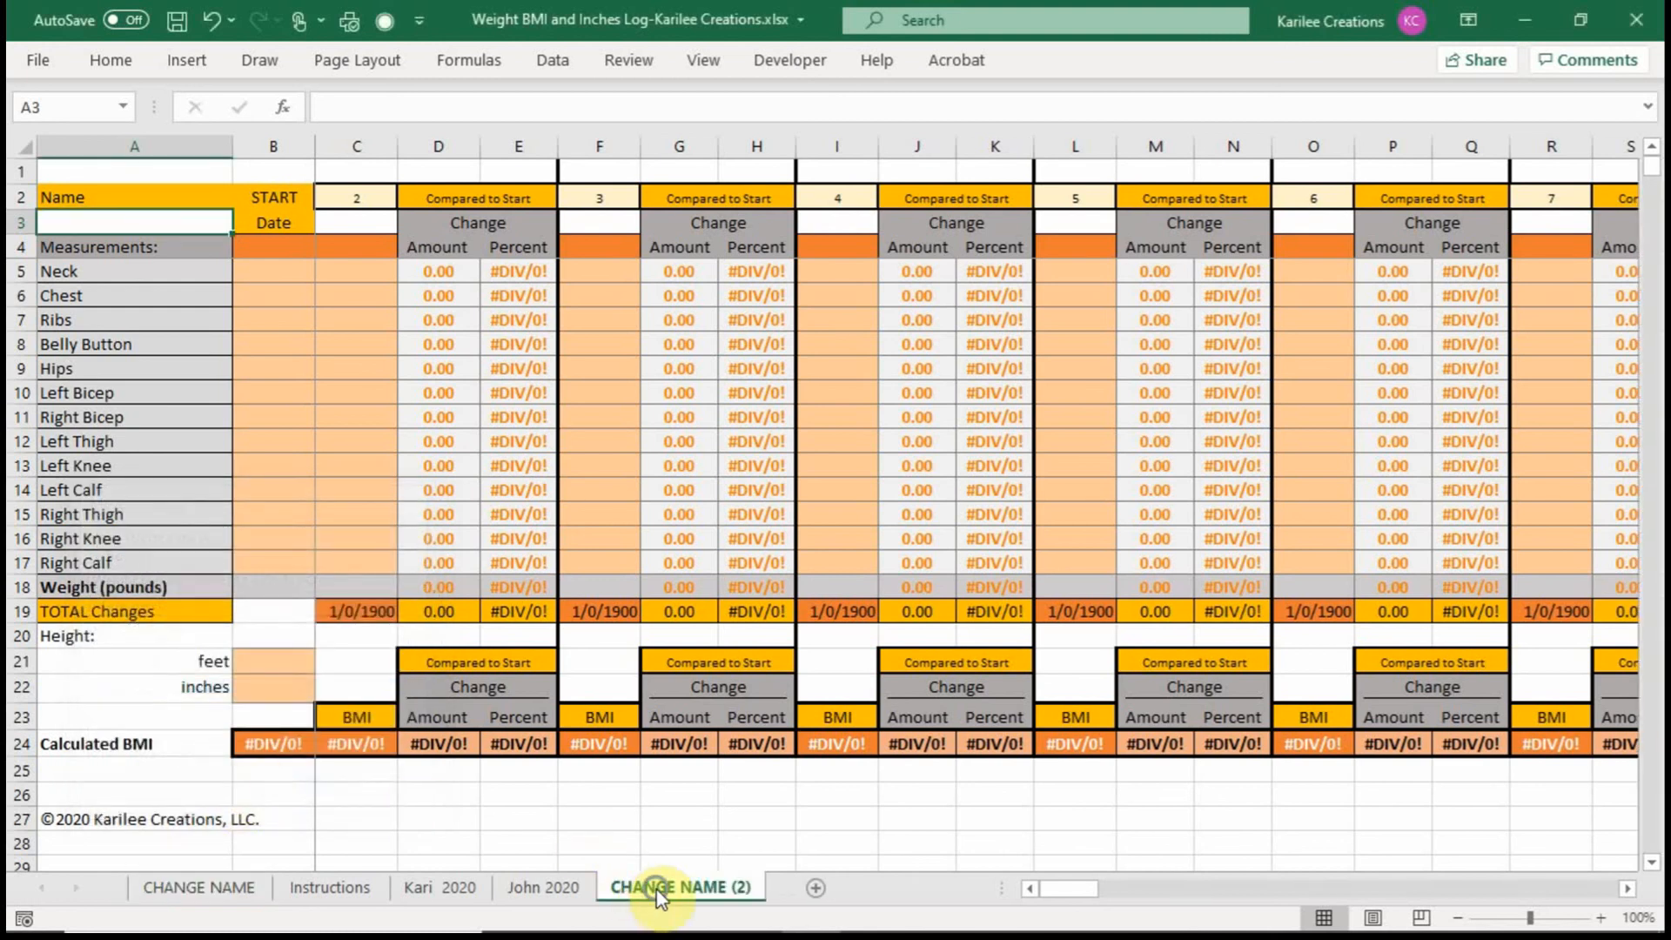
Step: Rename the third copied sheet with the first person's first name followed by 2021
right_click(659, 895)
click(731, 624)
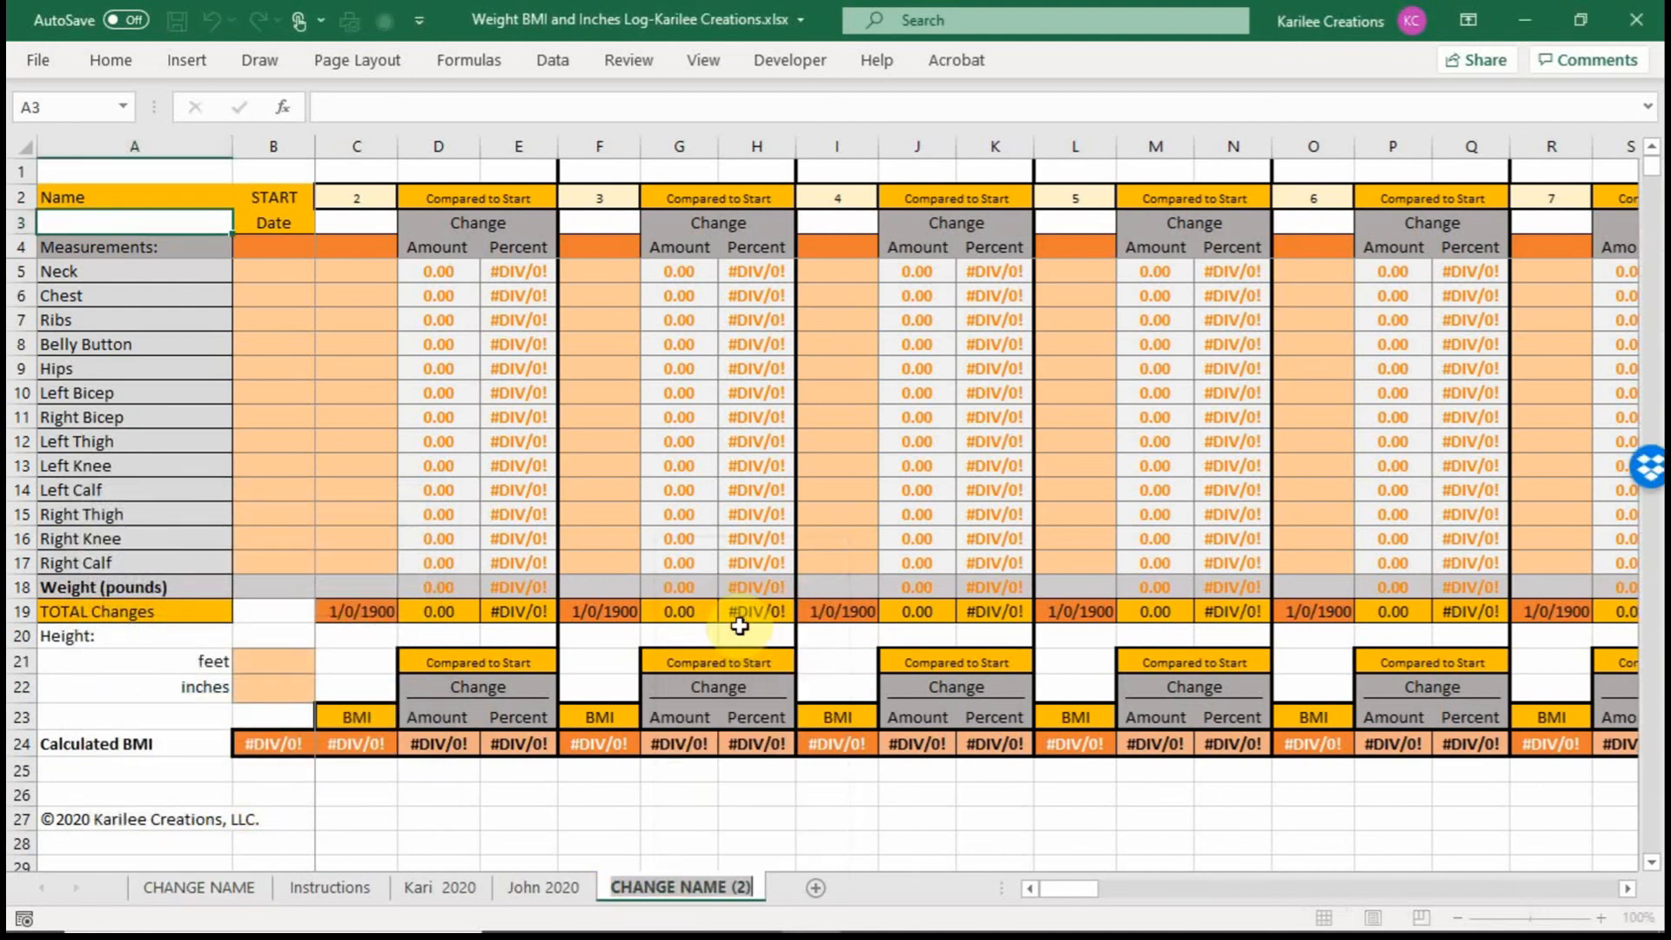
text(Kari 2)
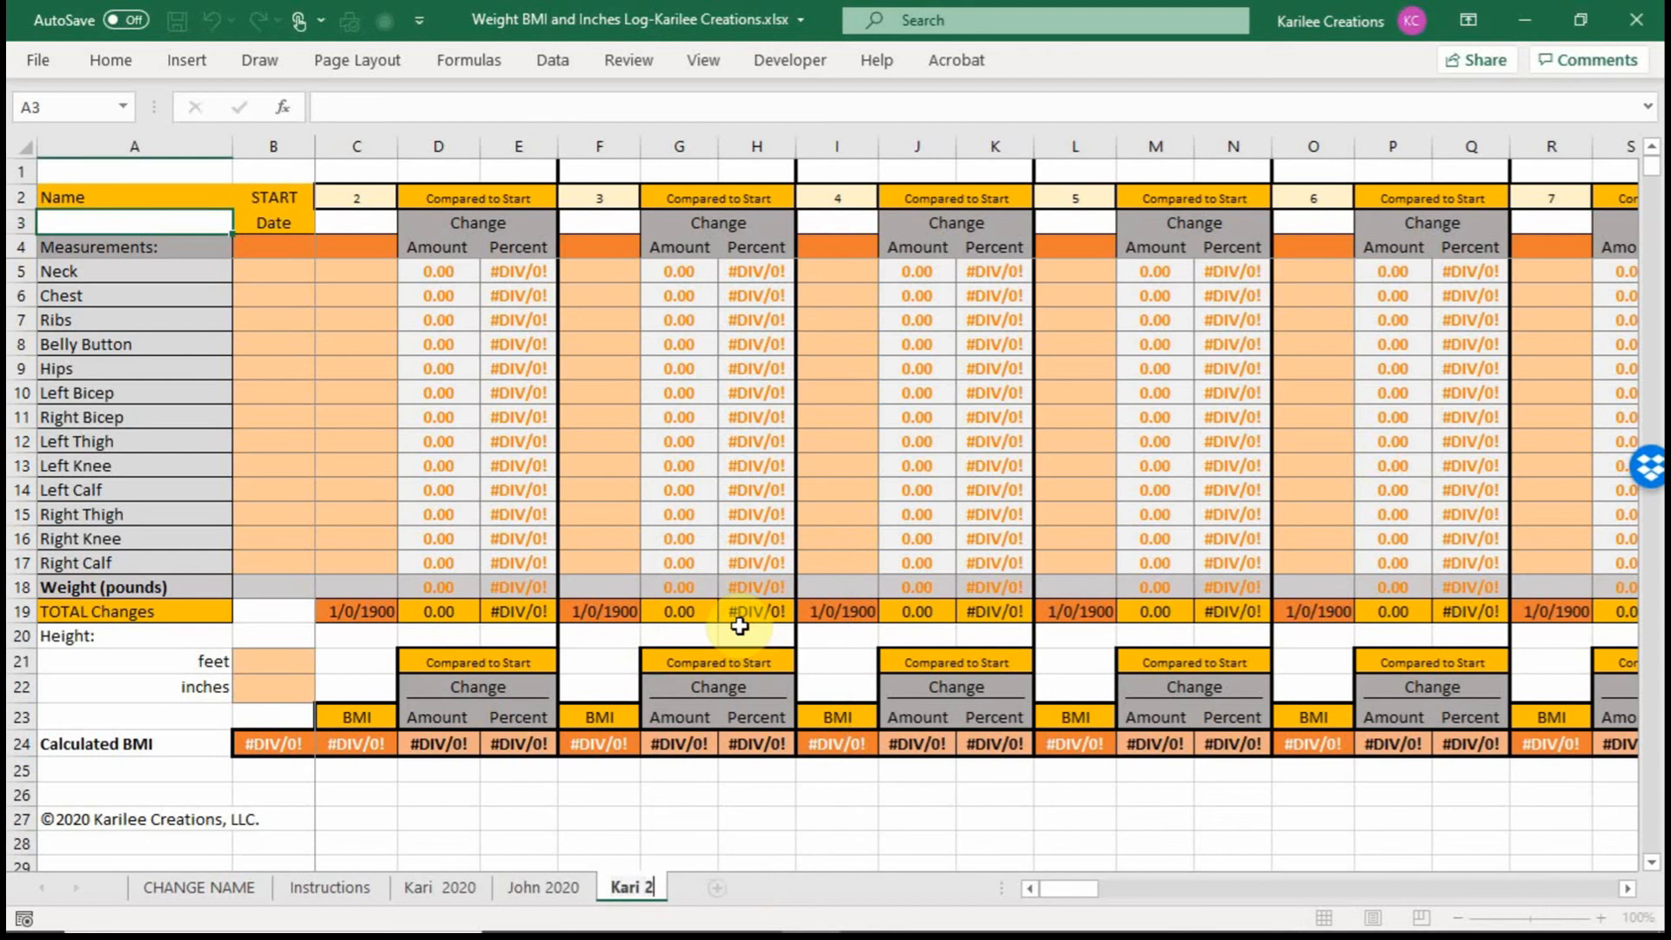
text(021)
key(Return)
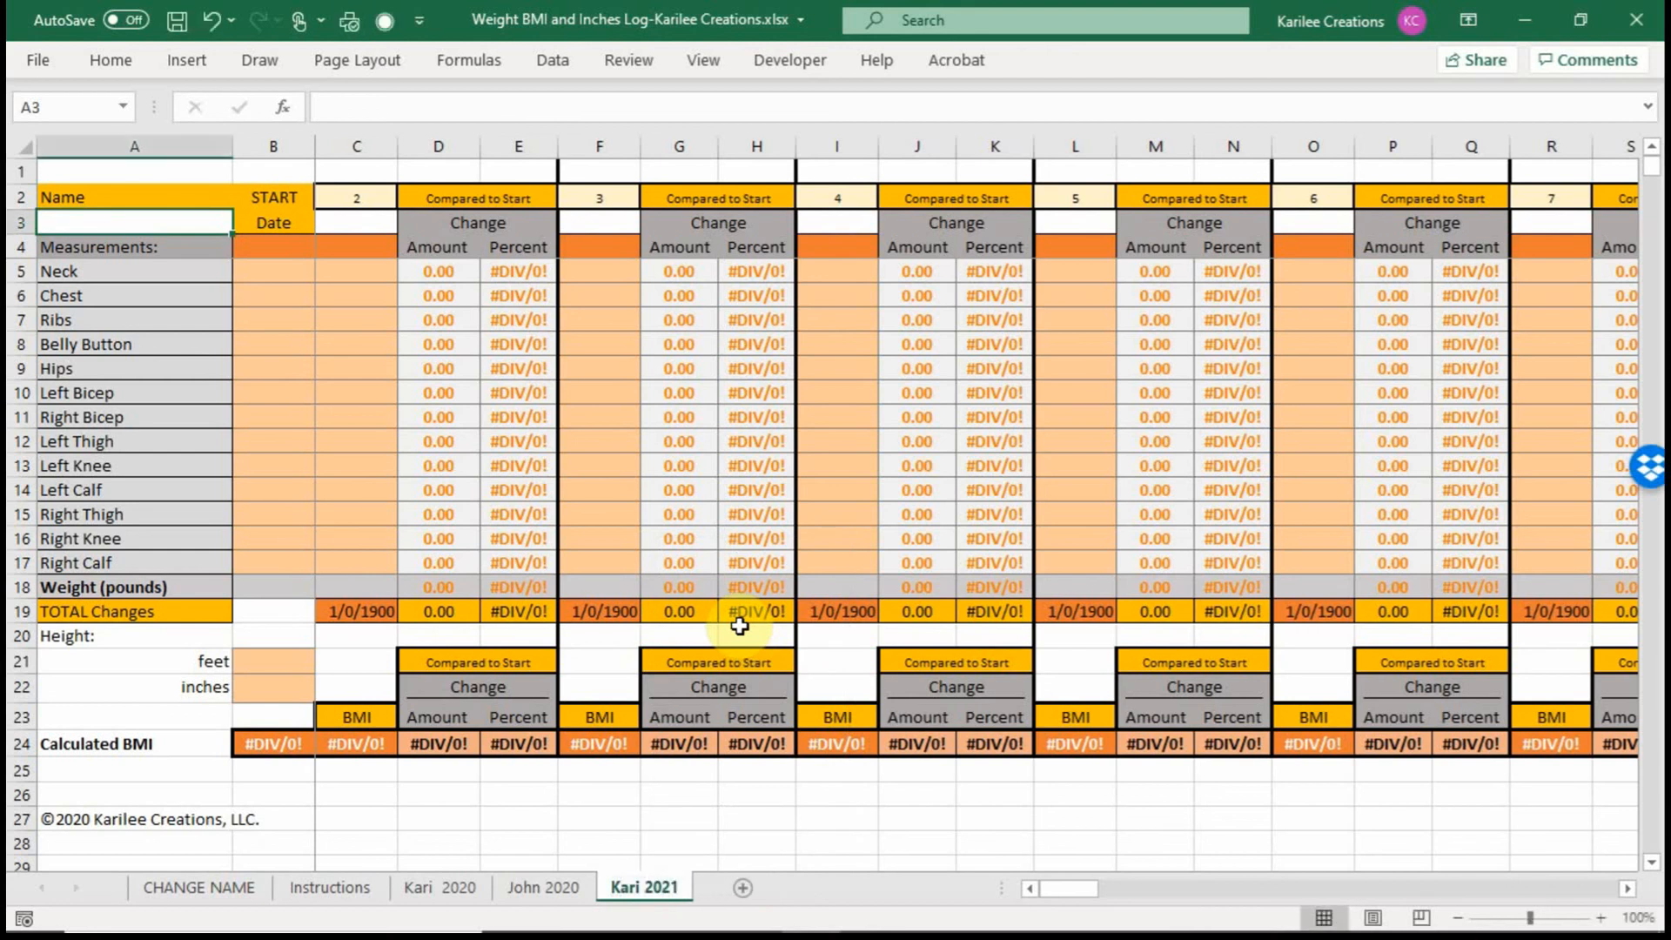
Step: Replace the Name heading in cell A2 of the 2021 sheet with the person's first name
click(96, 191)
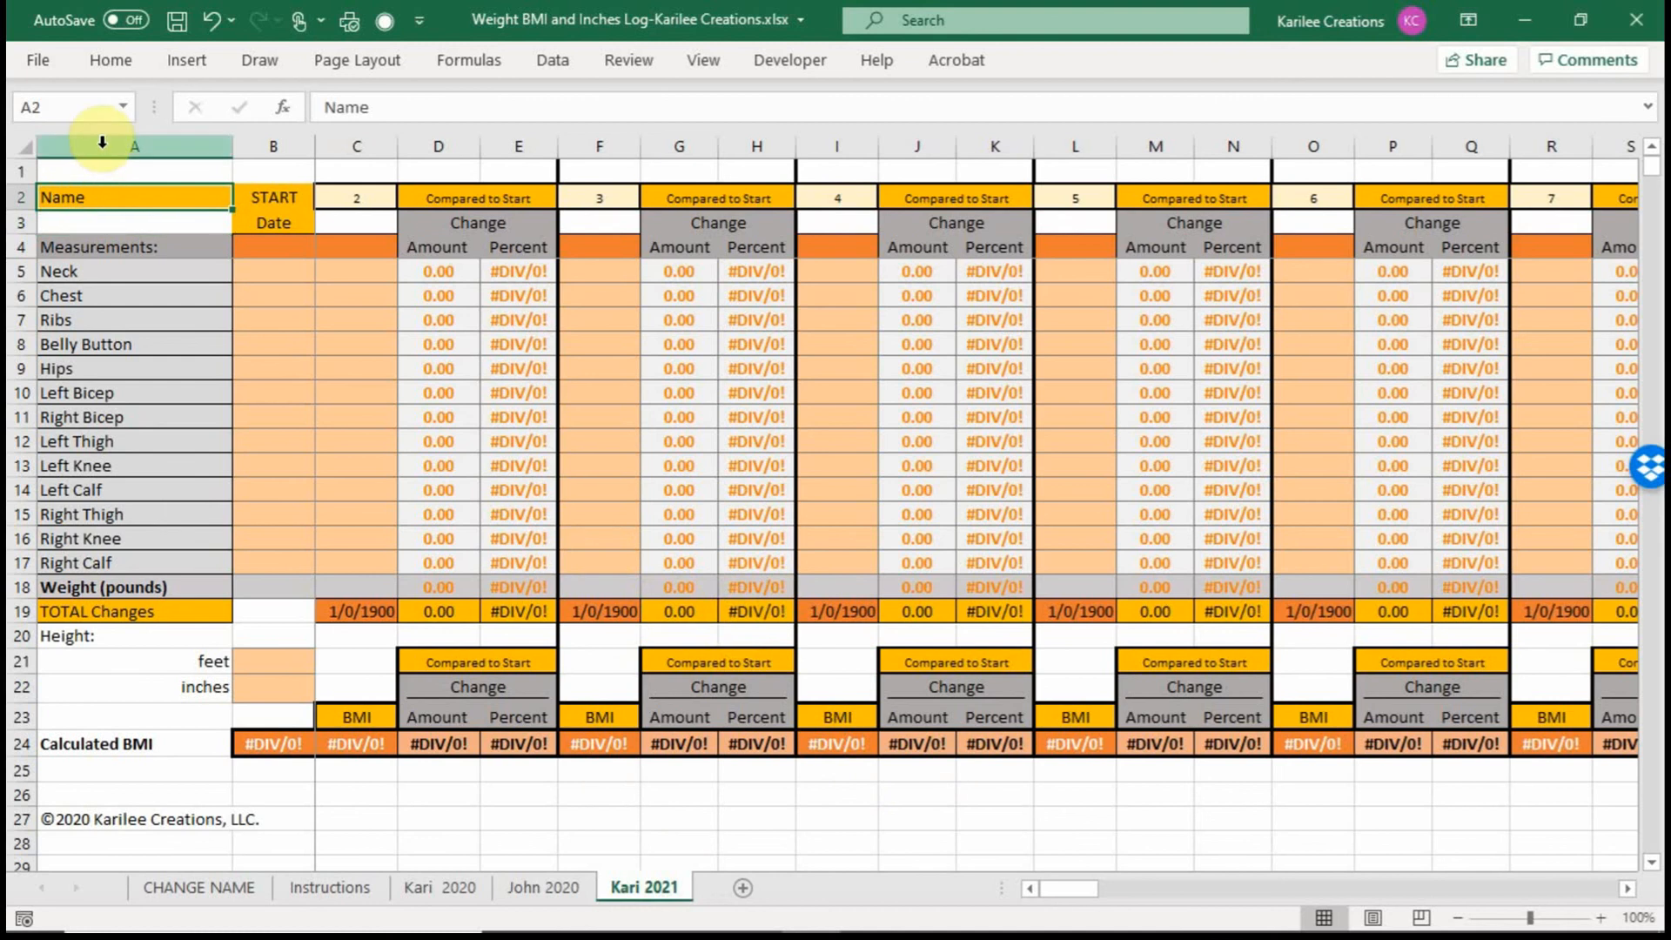
text(Kari)
key(Return)
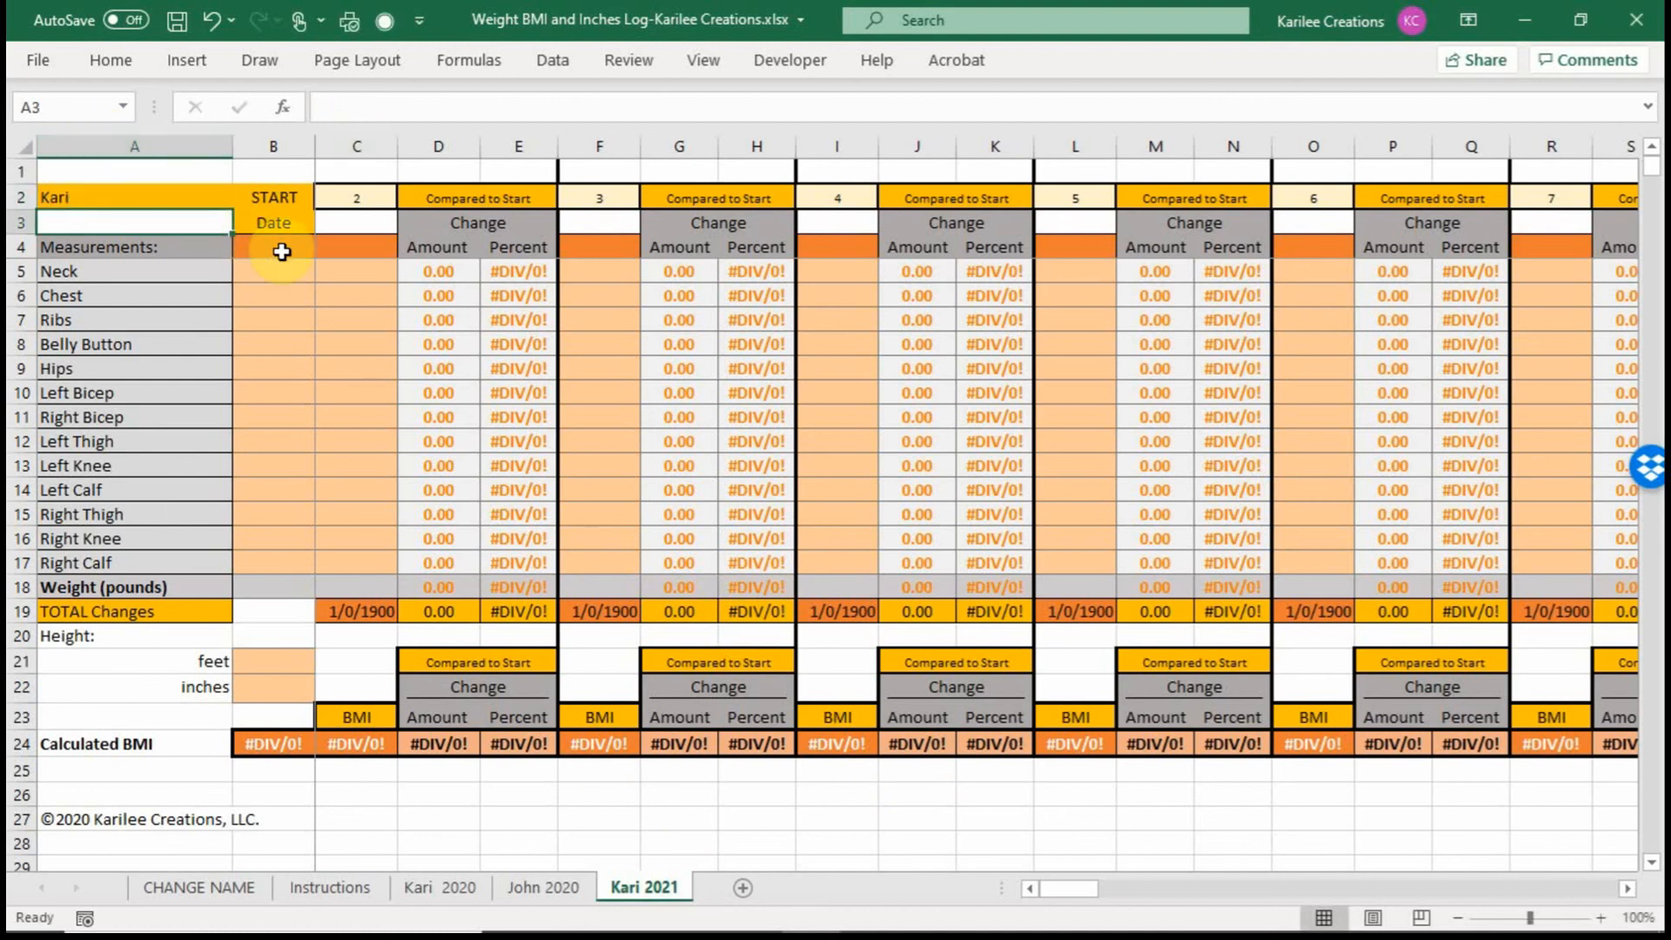
Step: Compare the first person's 2021 sheet with their 2020 sheet, ending on the START date cell B4 of the 2021 sheet
drag(300, 441, 301, 525)
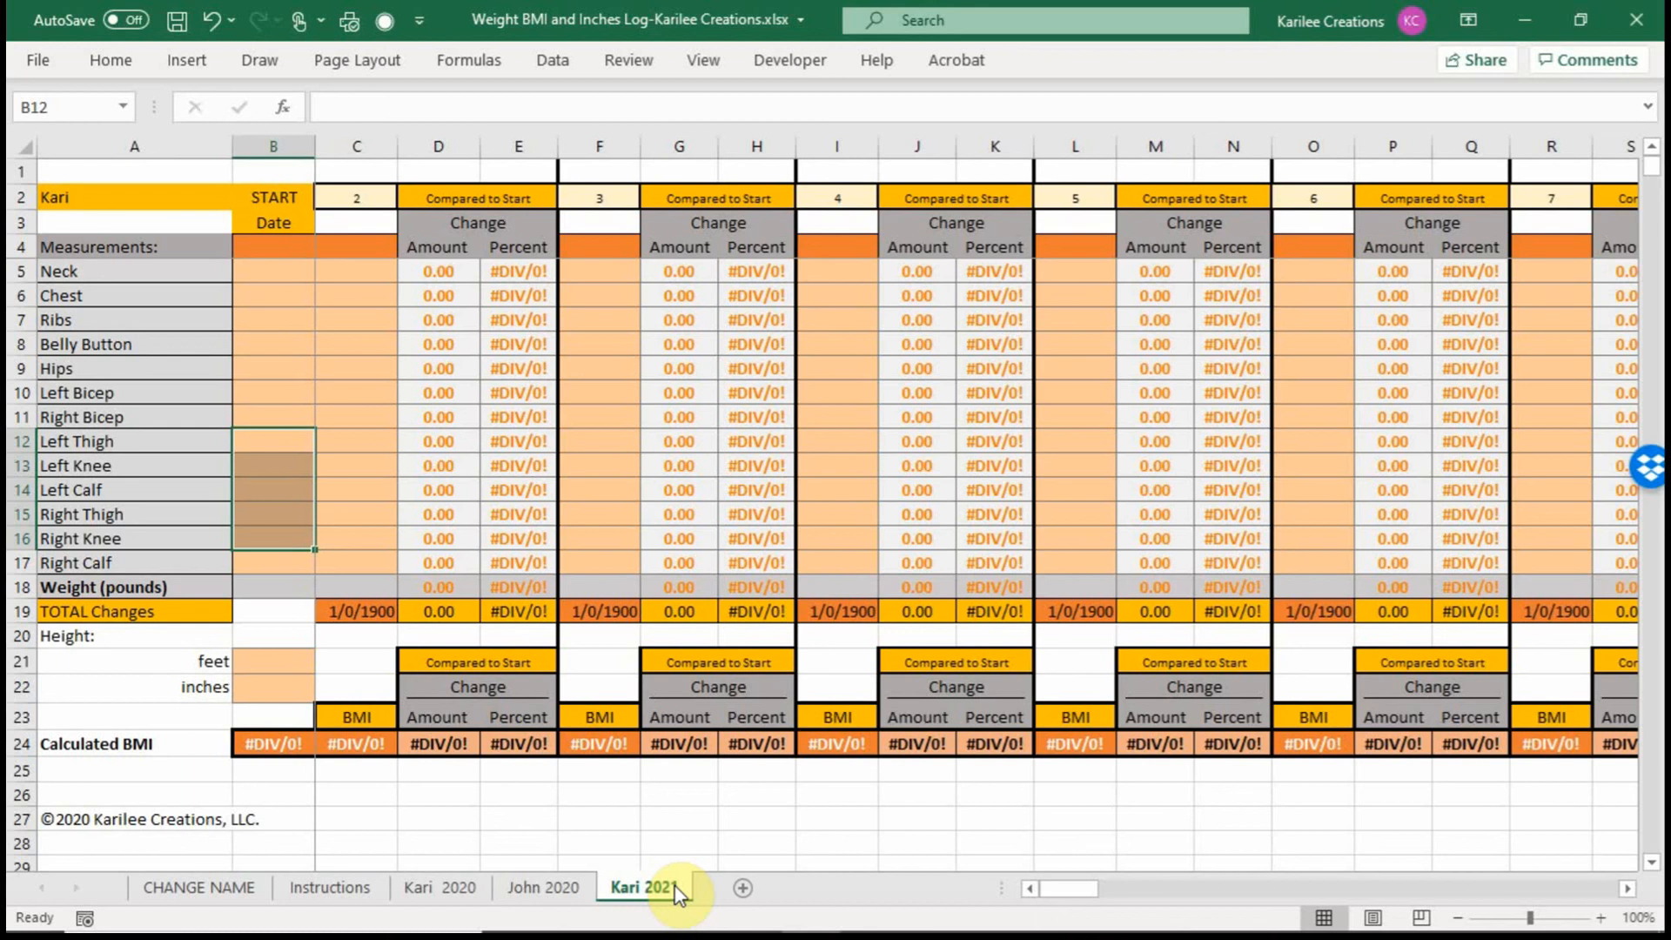
click(436, 887)
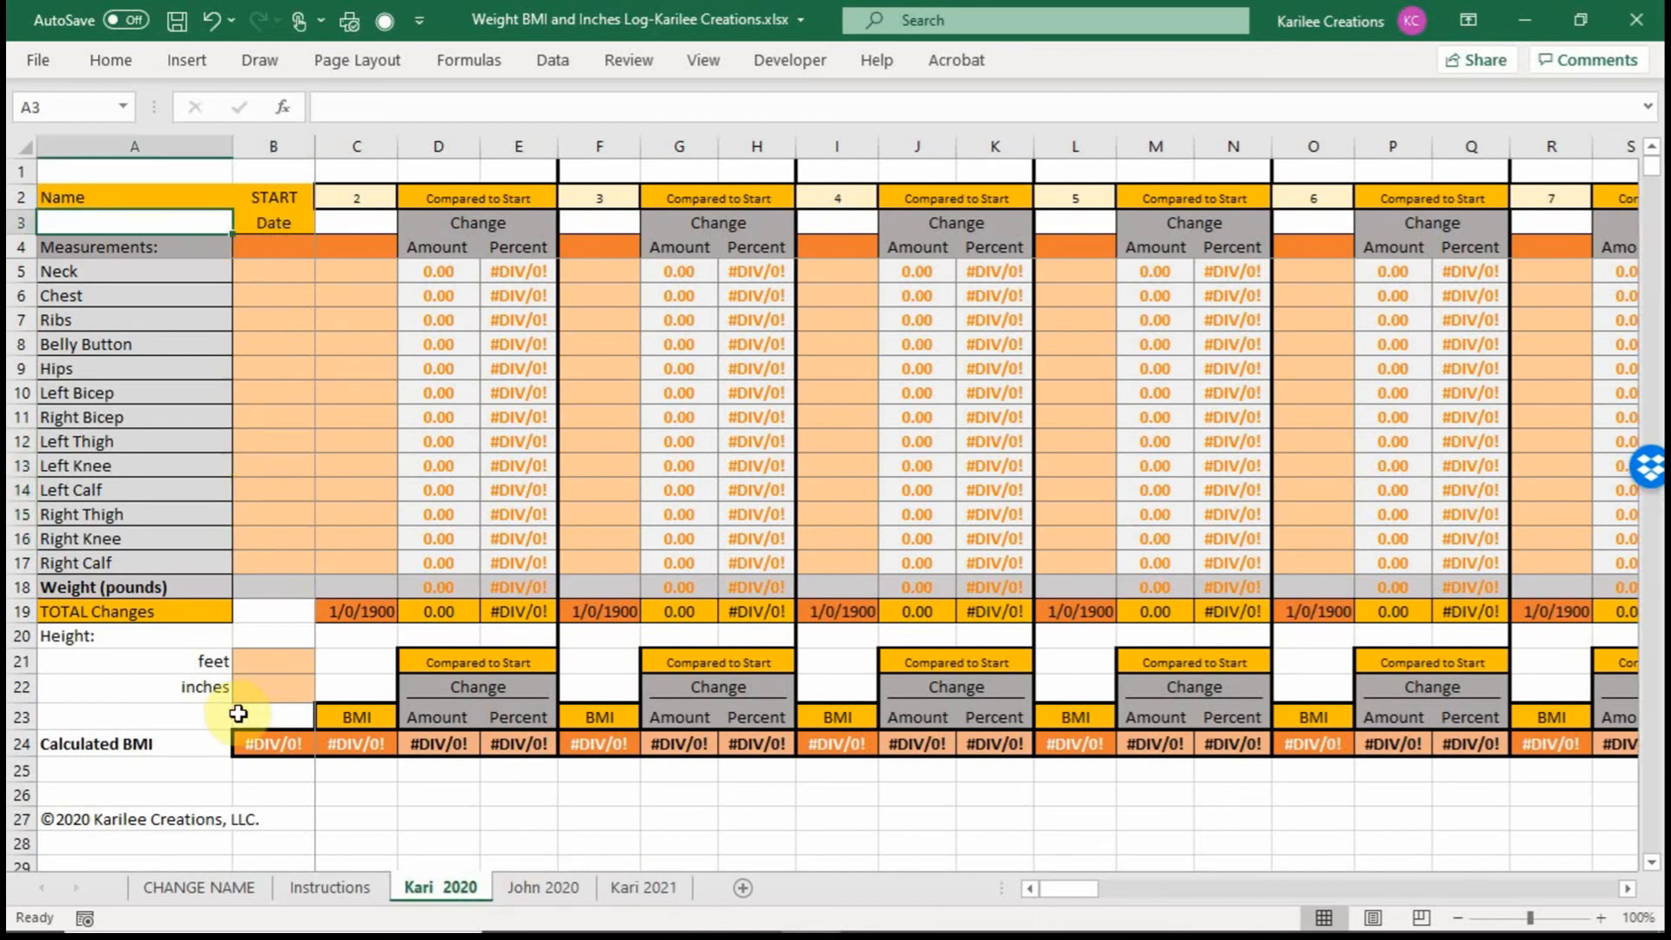
click(656, 889)
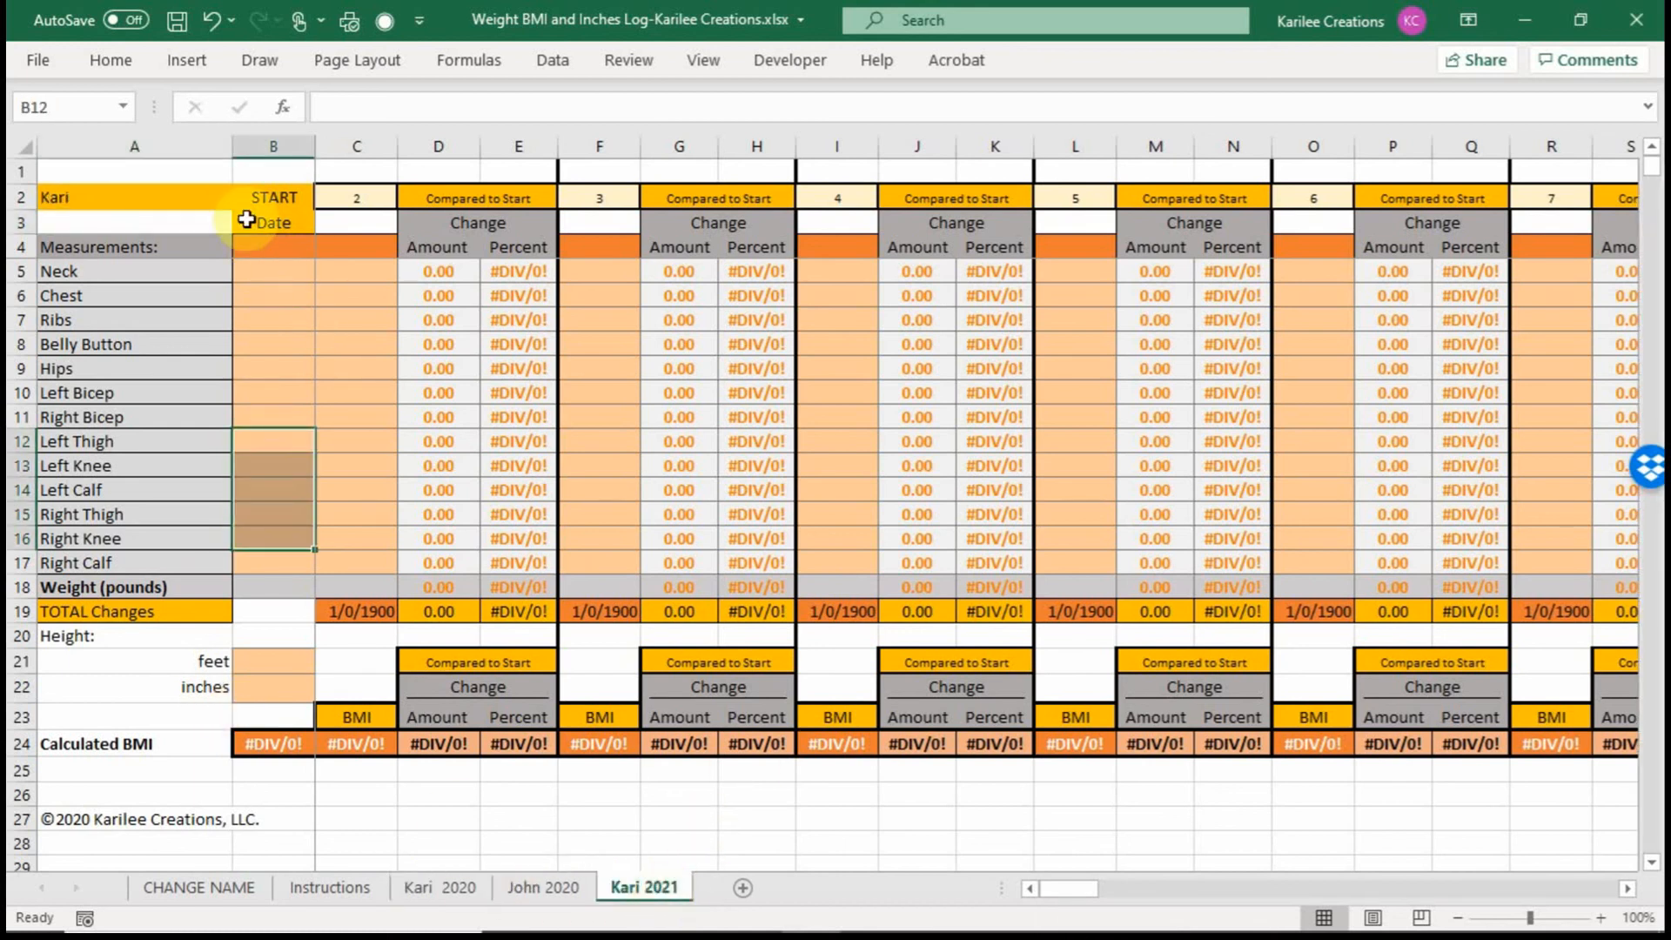
click(273, 244)
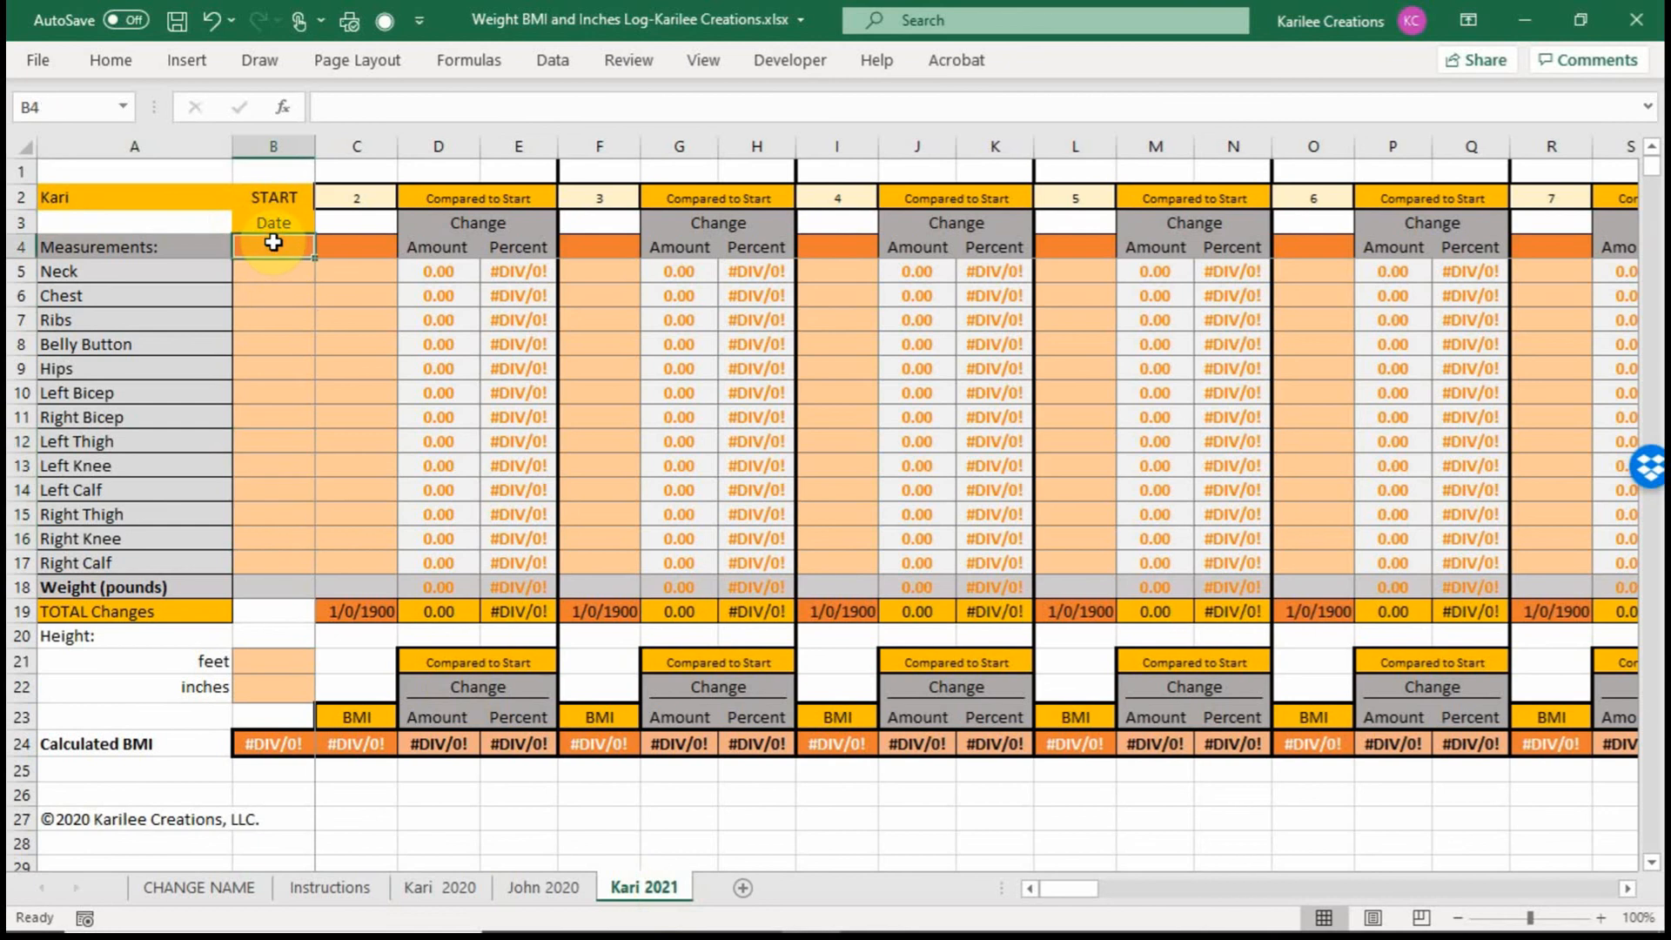